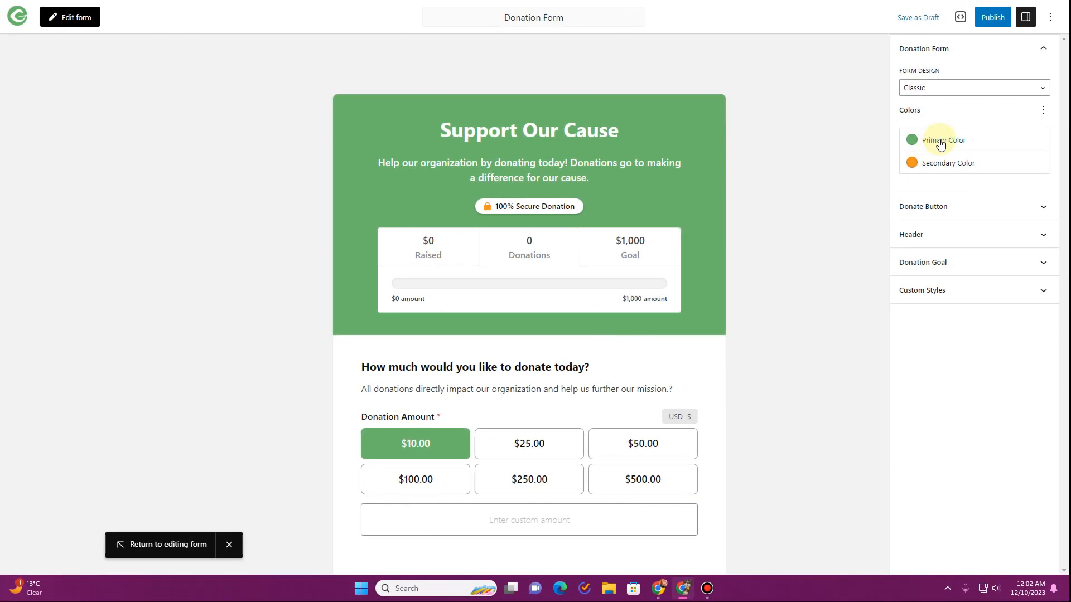
# - Set the donation form's primary color to Luminous vivid amber (#FCB900)
pyautogui.click(938, 139)
pyautogui.click(917, 275)
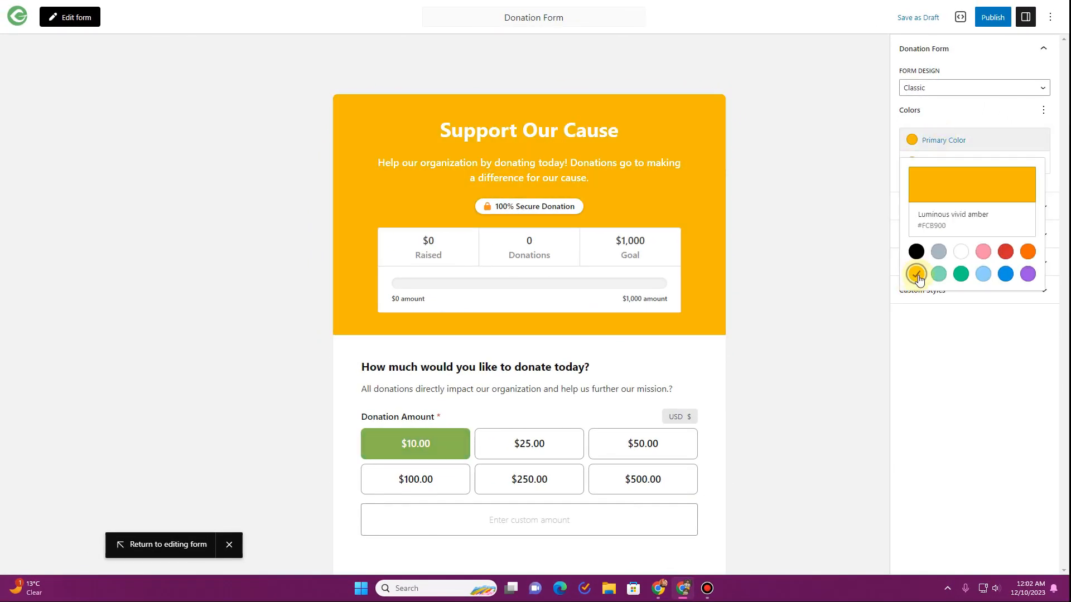
pyautogui.click(419, 183)
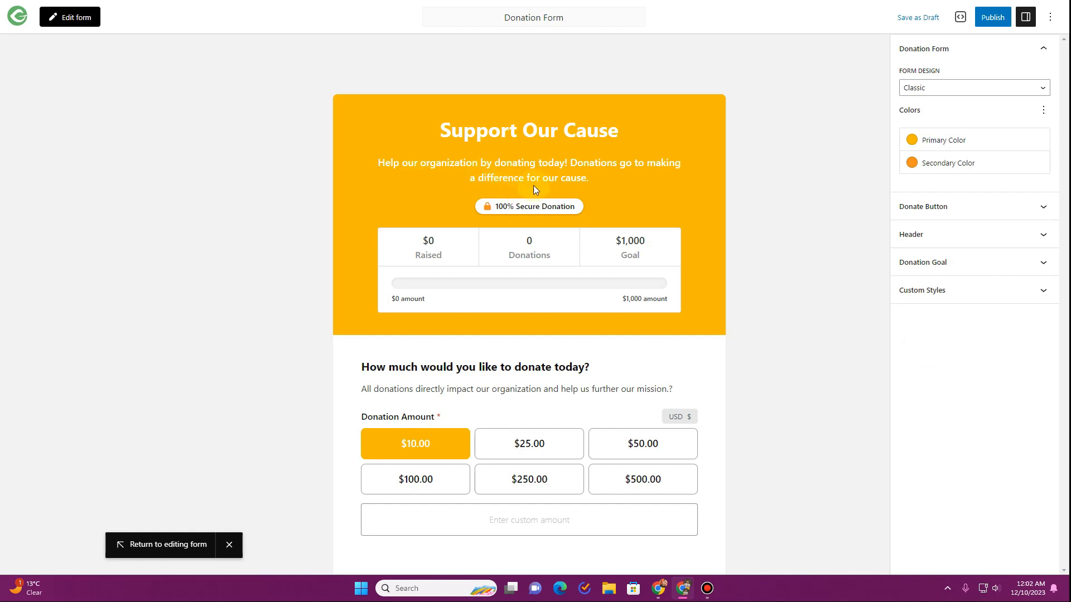
# - Open the Donate Button settings and examine the donate button at the end of the form preview
pyautogui.click(934, 207)
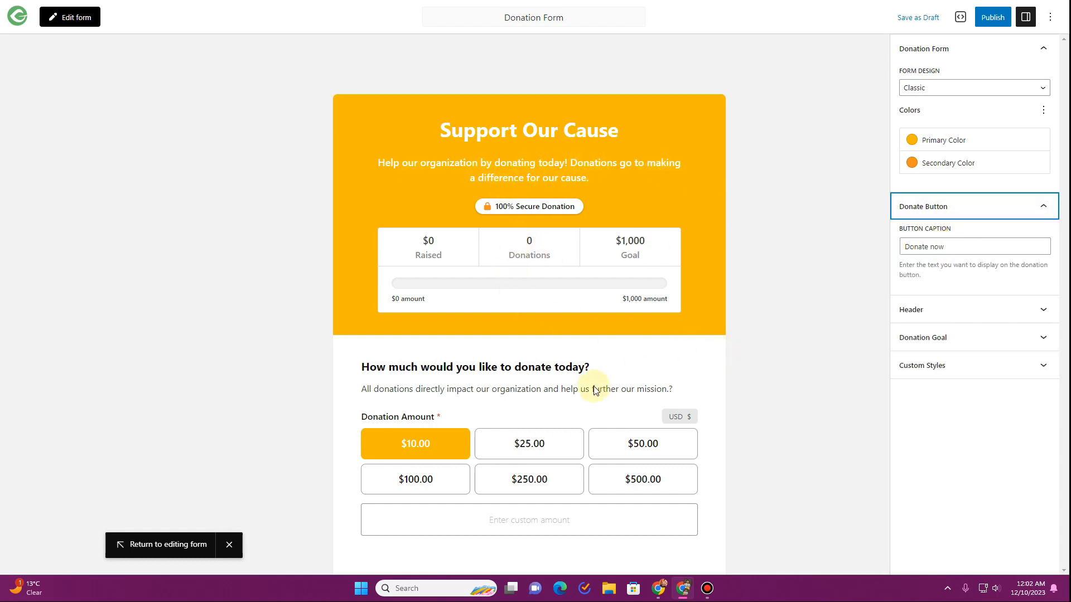
pyautogui.scroll(-10, 597, 318)
pyautogui.scroll(-9, 572, 371)
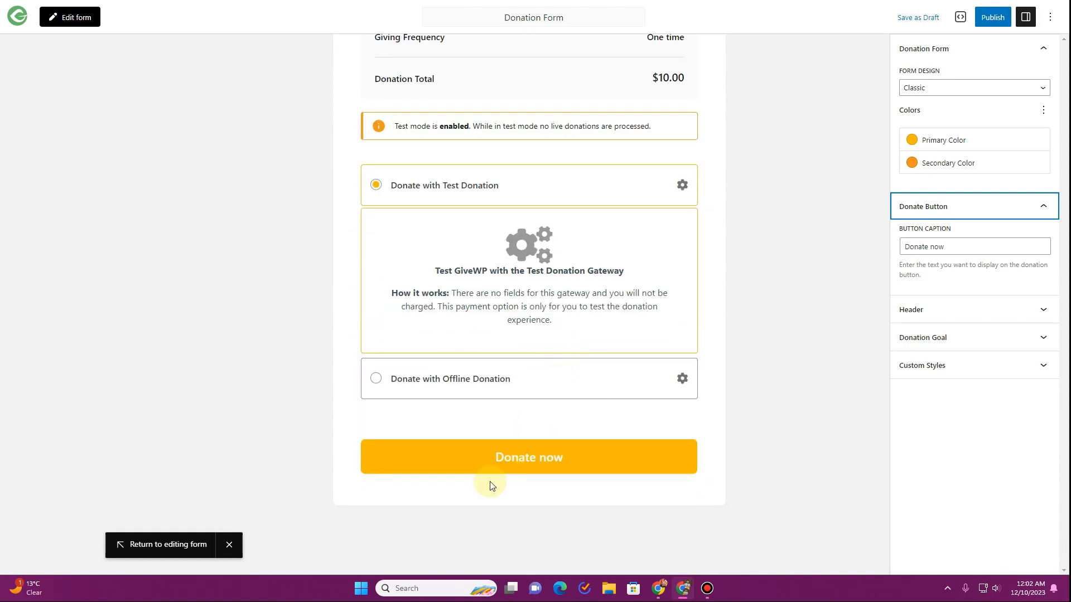
pyautogui.click(518, 466)
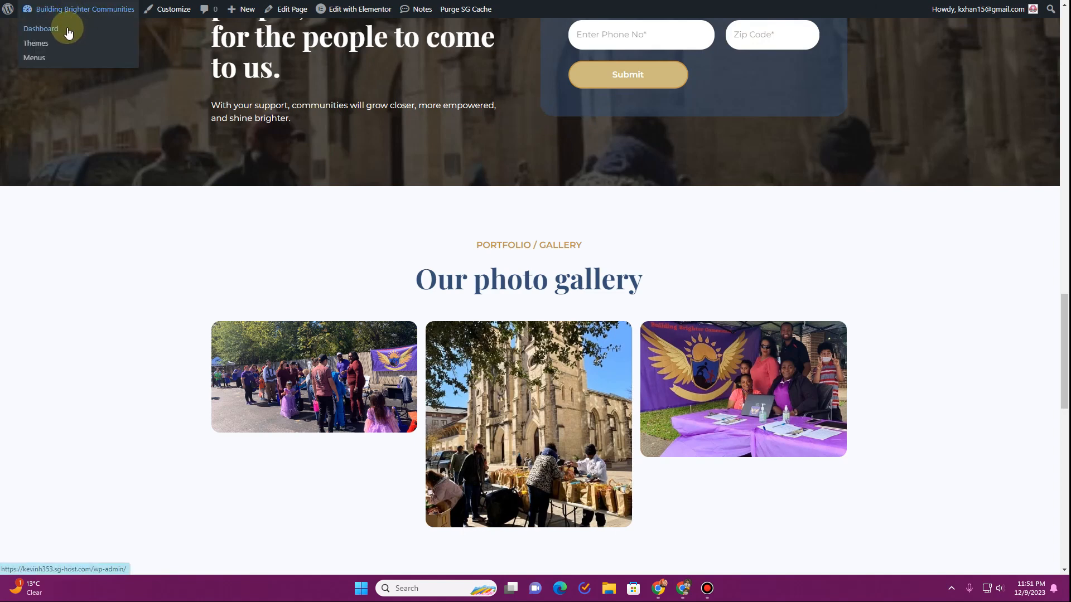
# - Open the site's WordPress dashboard and go to the page for adding new plugins
pyautogui.click(68, 29)
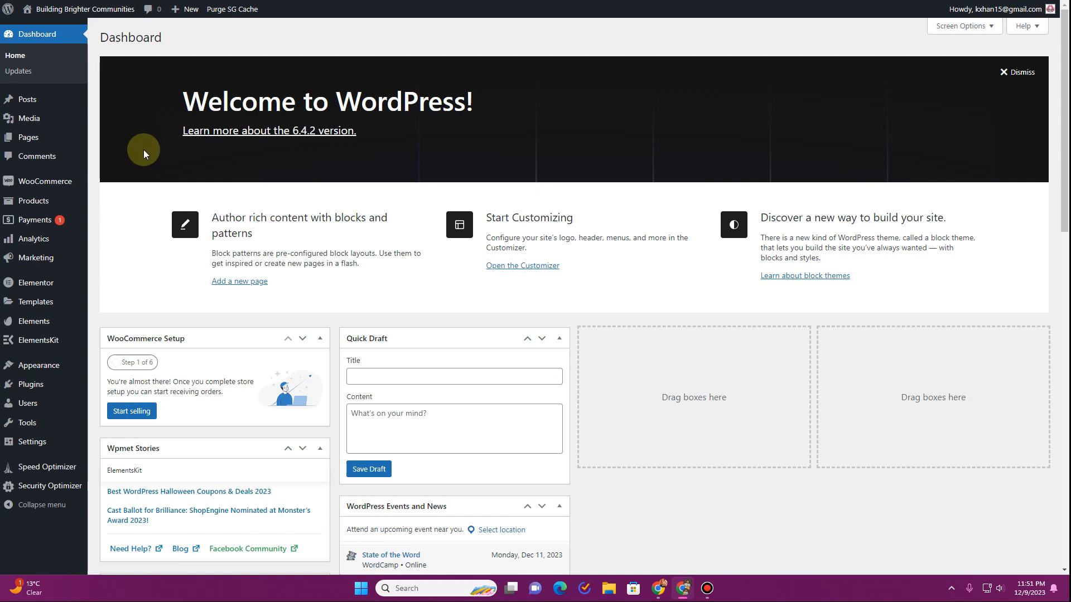
pyautogui.click(29, 389)
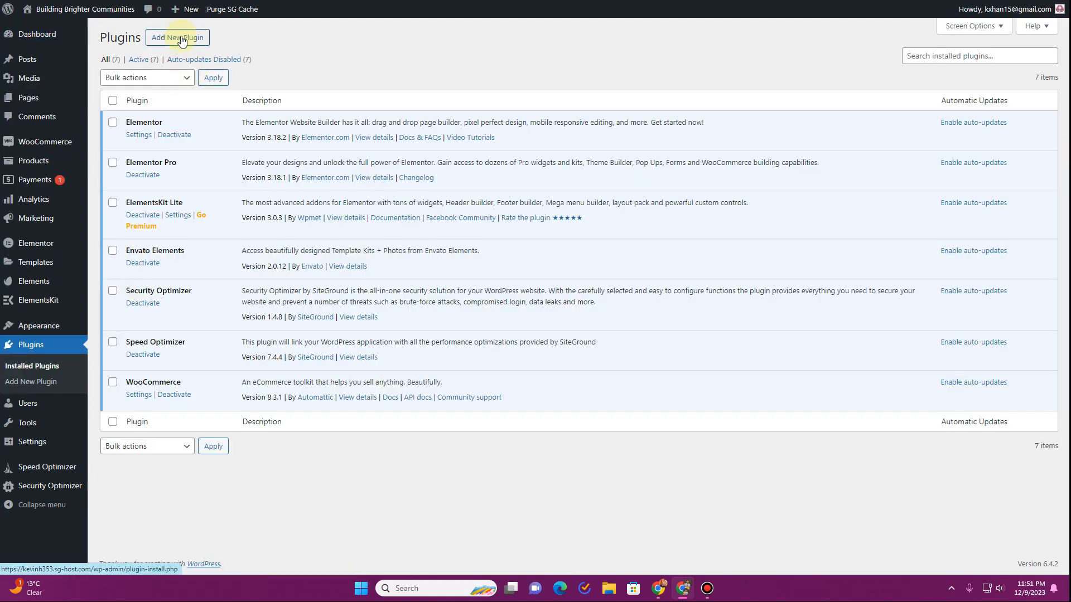
pyautogui.click(180, 38)
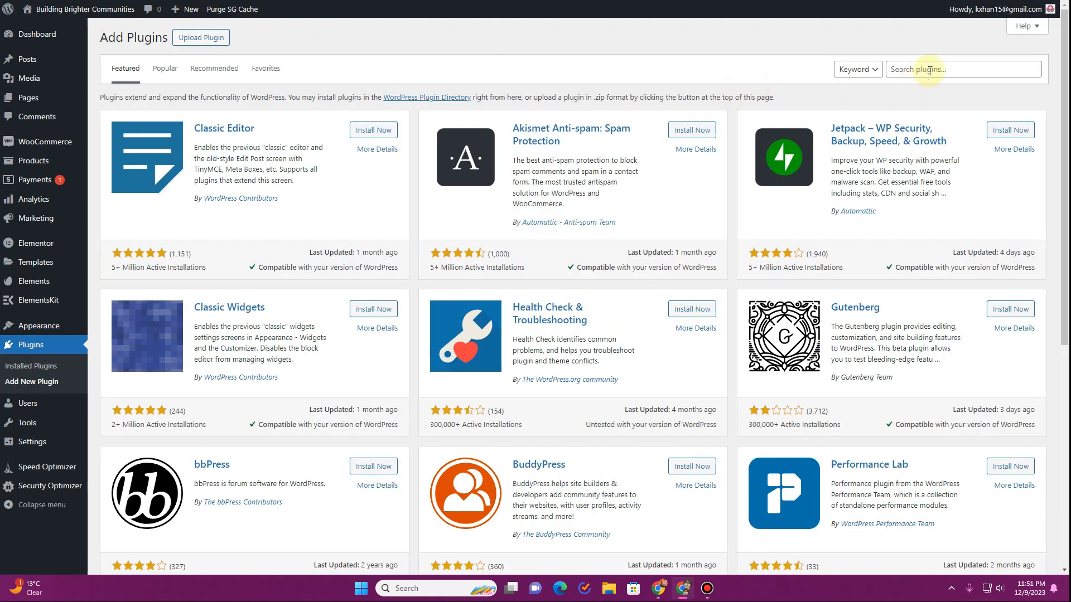
# - Search the plugin directory for "Give", then install and activate GiveWP – Donation Plugin and Fundraising Platform
pyautogui.click(930, 71)
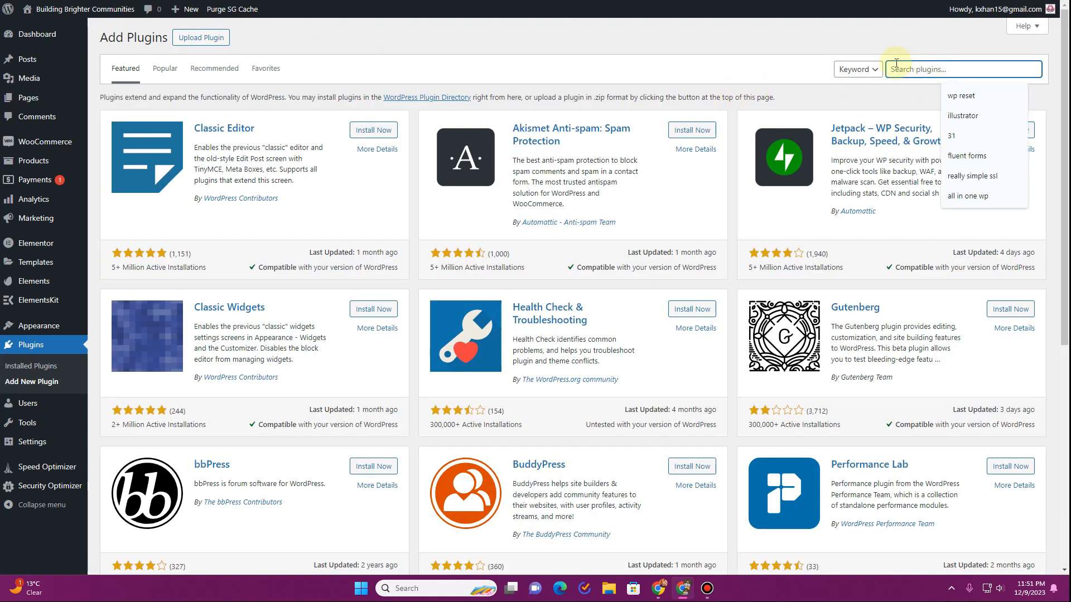
pyautogui.write('Give')
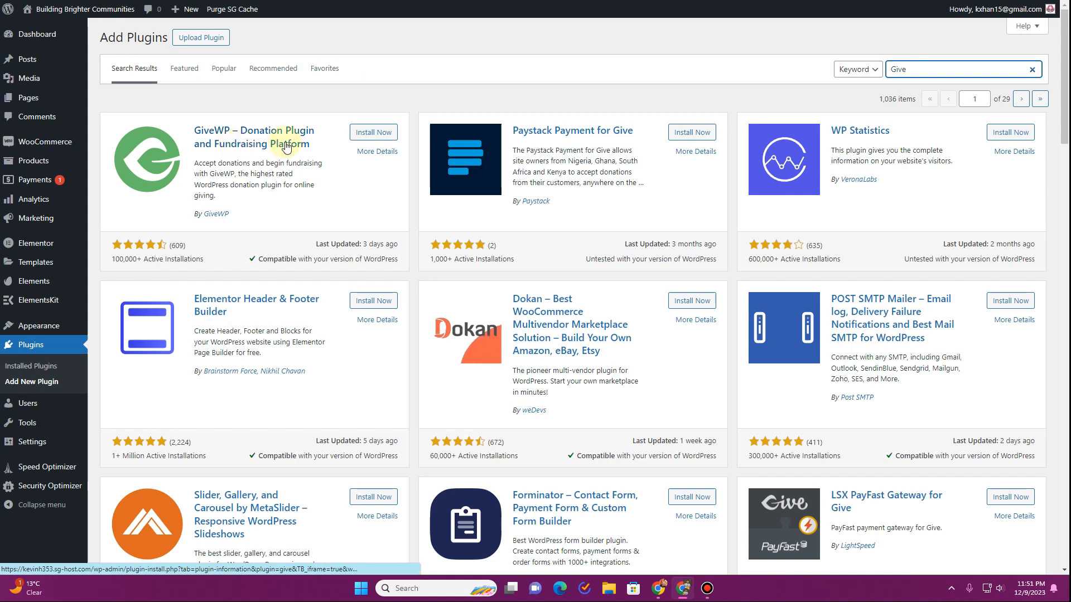
pyautogui.click(371, 133)
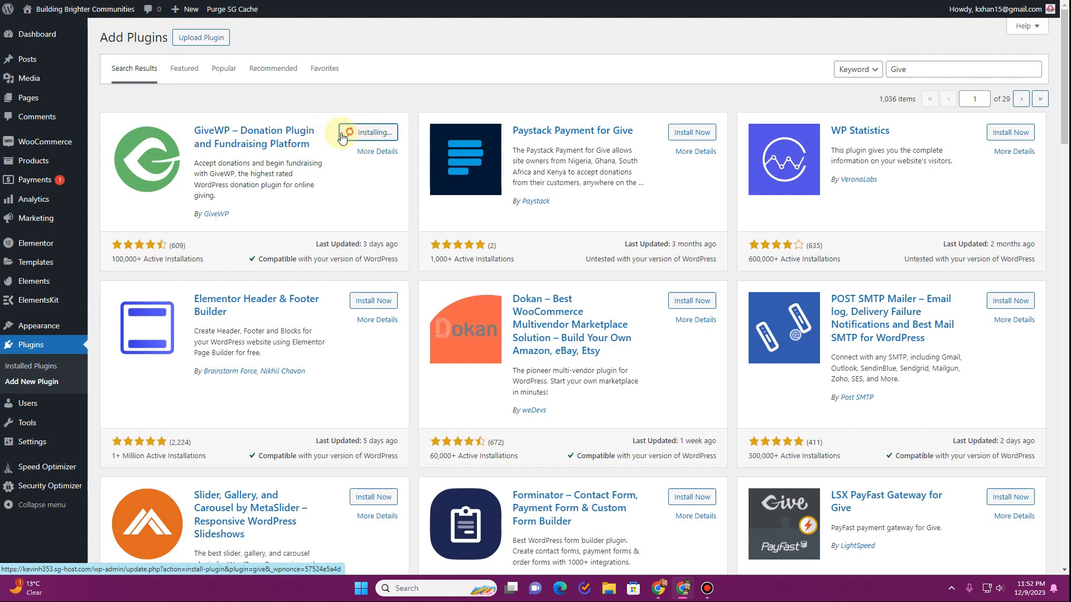
pyautogui.click(373, 137)
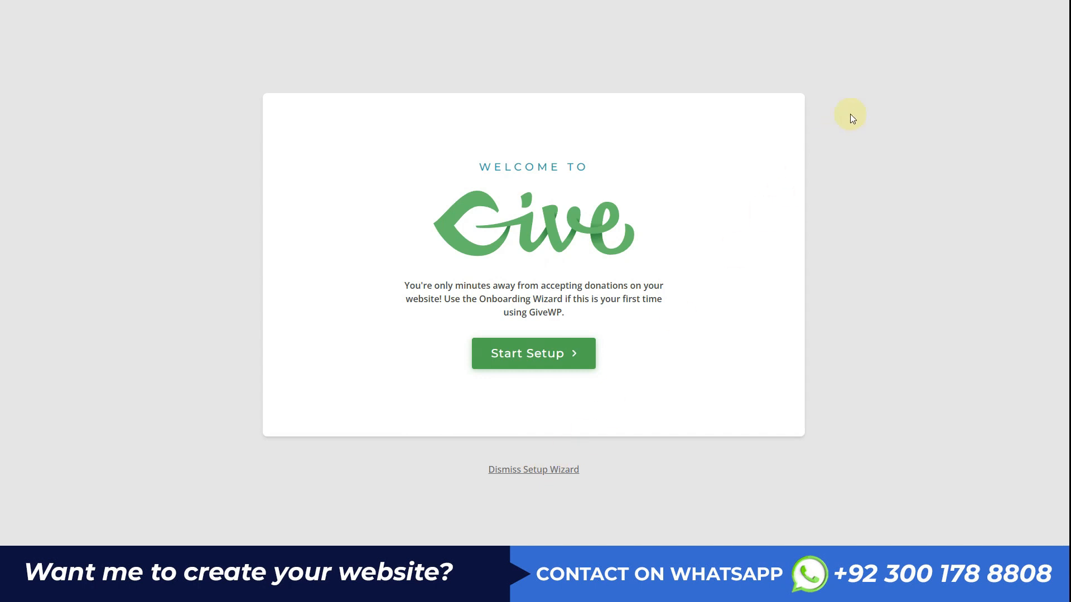
# - Start the GiveWP setup, choose fundraising within an Organization for Health, and accept joining the community
pyautogui.click(520, 361)
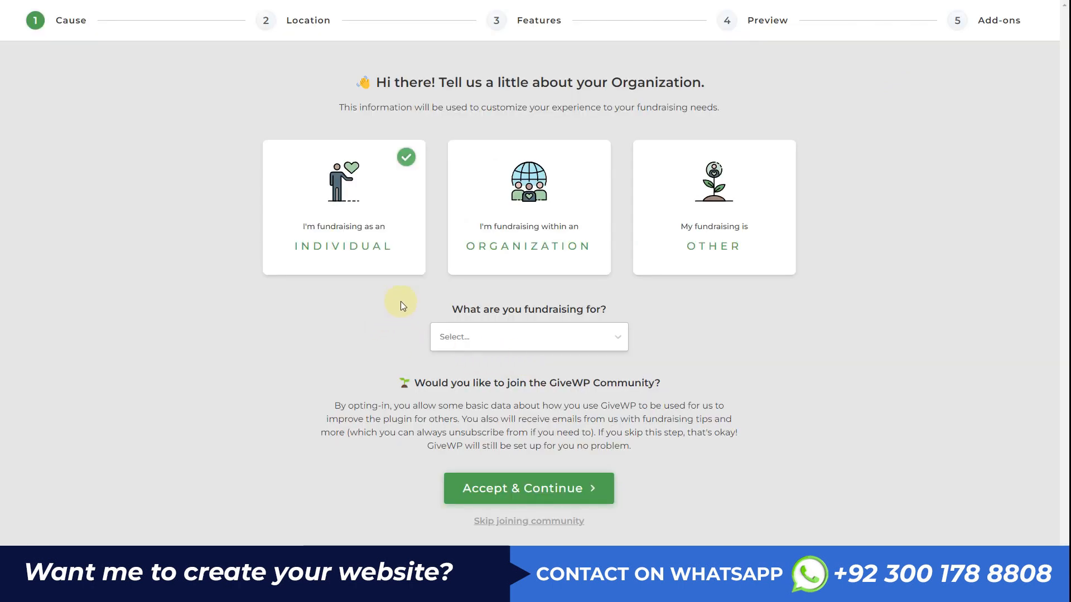
pyautogui.click(517, 258)
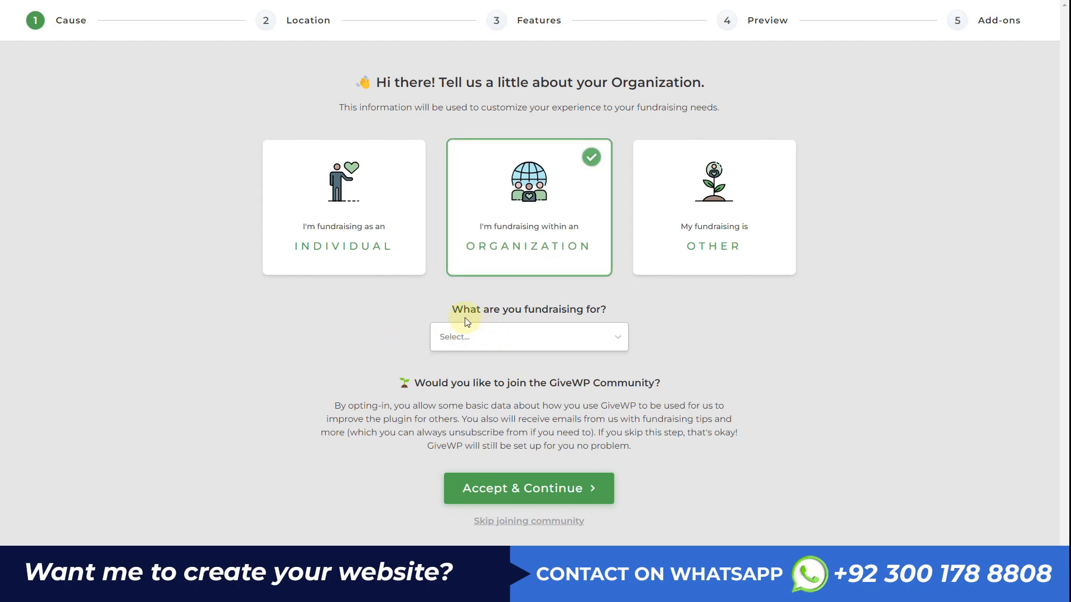
pyautogui.click(596, 339)
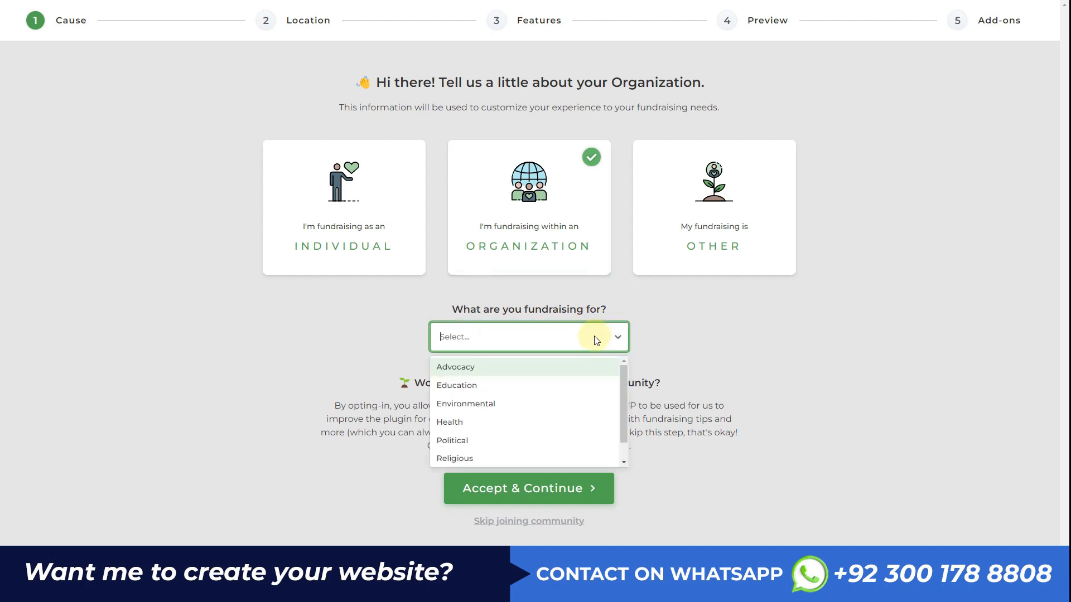
pyautogui.click(489, 429)
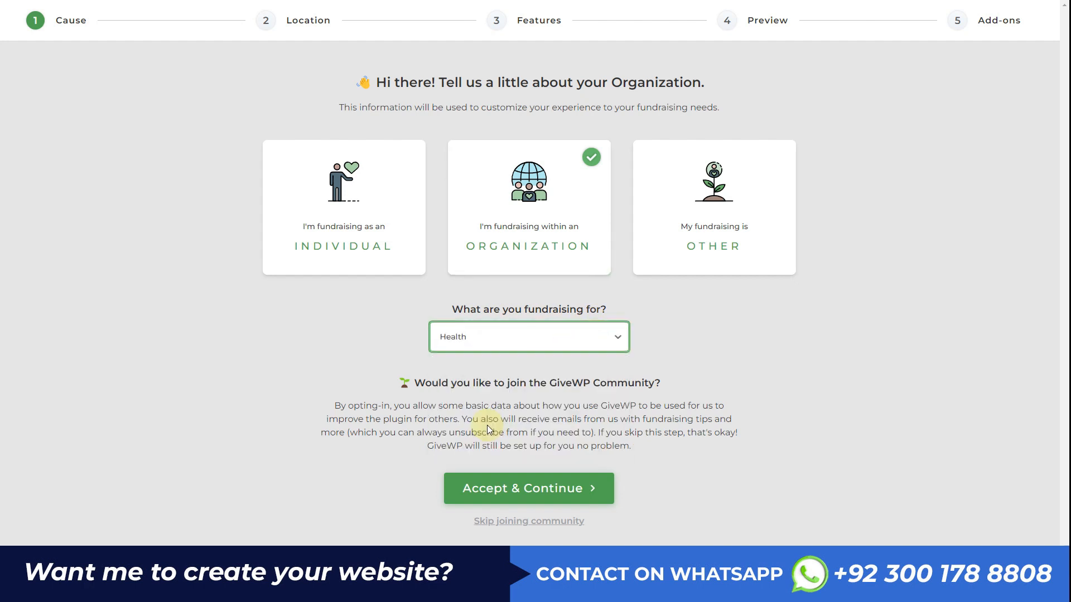
pyautogui.click(517, 490)
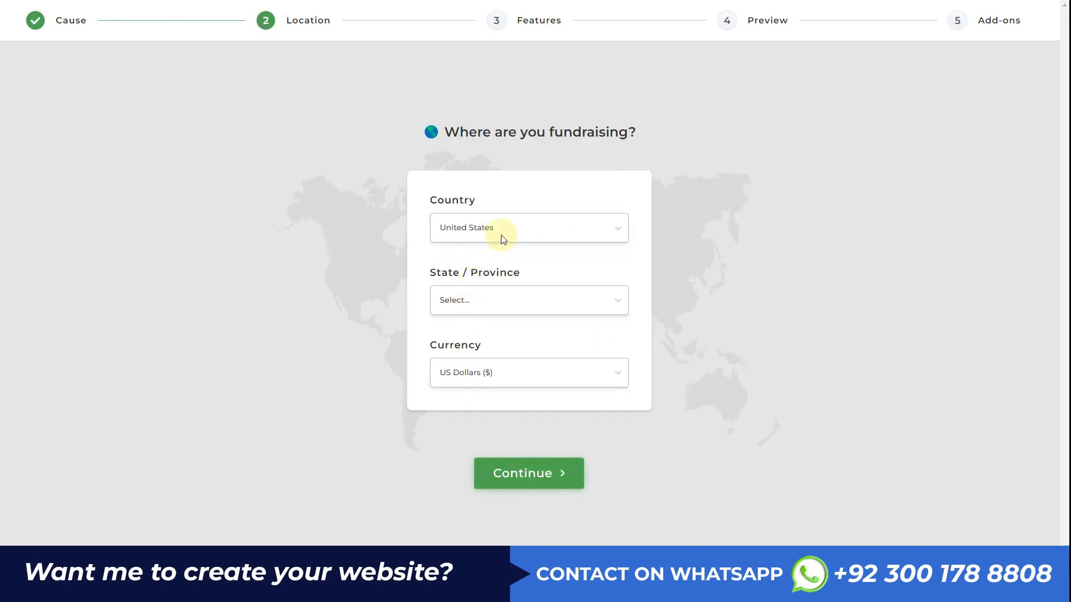
# - Set the fundraising state to Alaska and continue to the donation form features
pyautogui.click(480, 307)
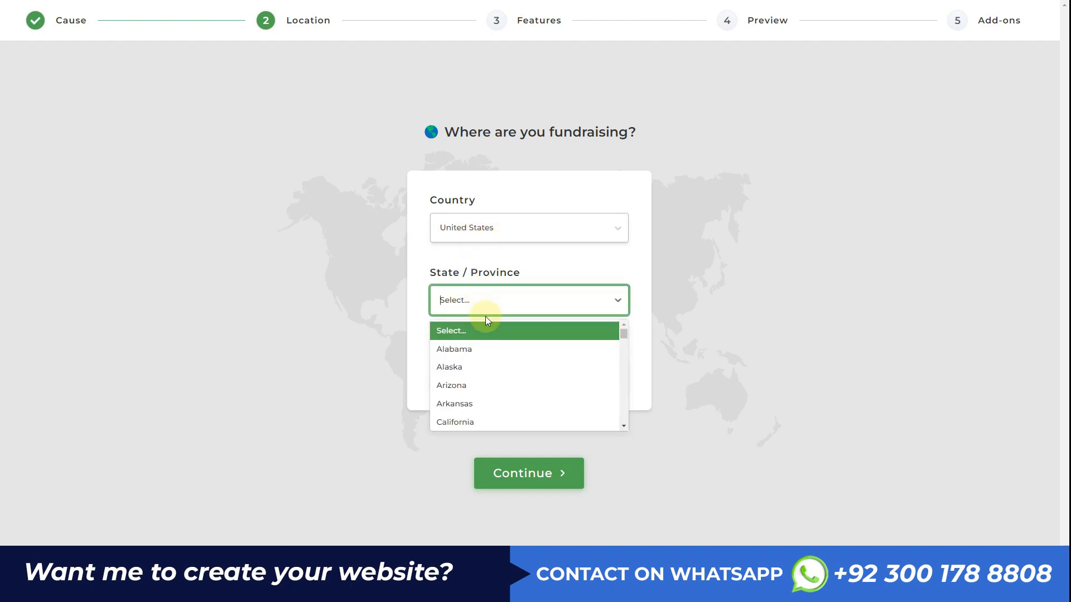
pyautogui.click(484, 363)
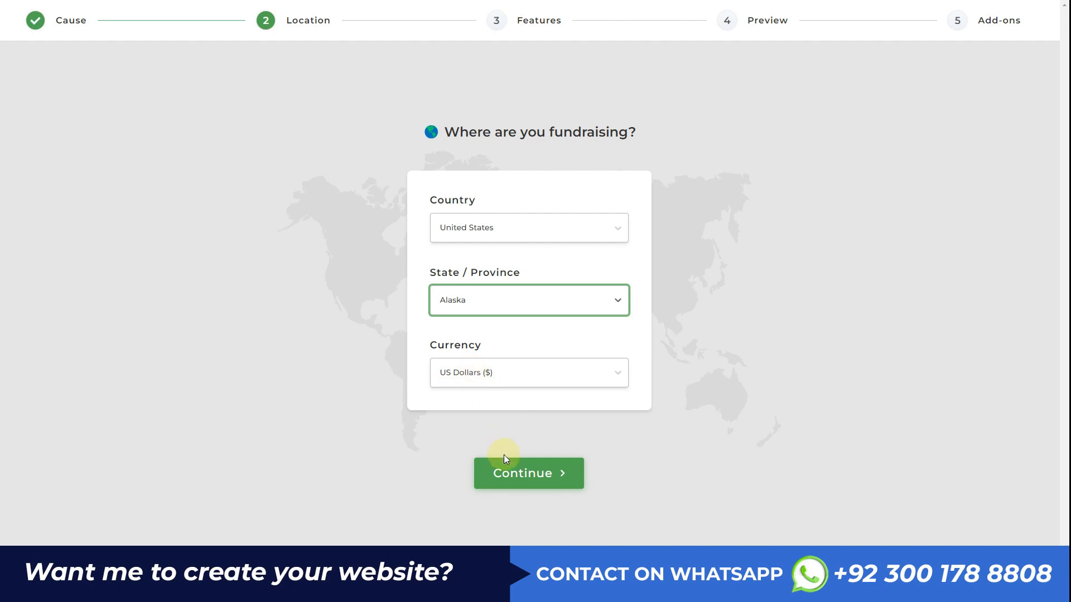
pyautogui.click(536, 473)
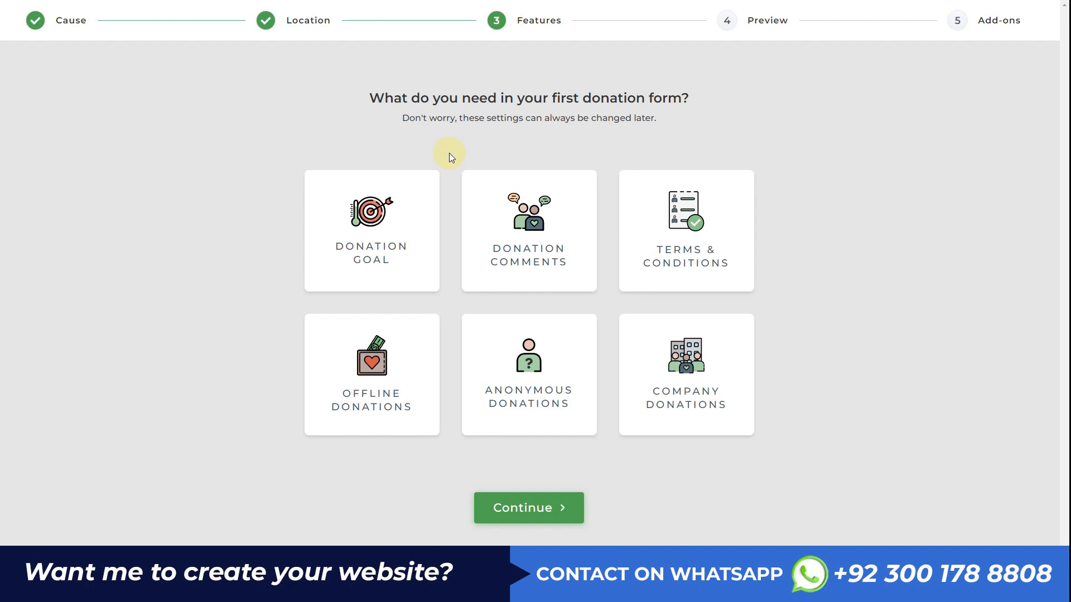
# - Proceed through the features and form preview, select the Donors Cover Fees add-on, and complete the setup wizard
pyautogui.click(564, 509)
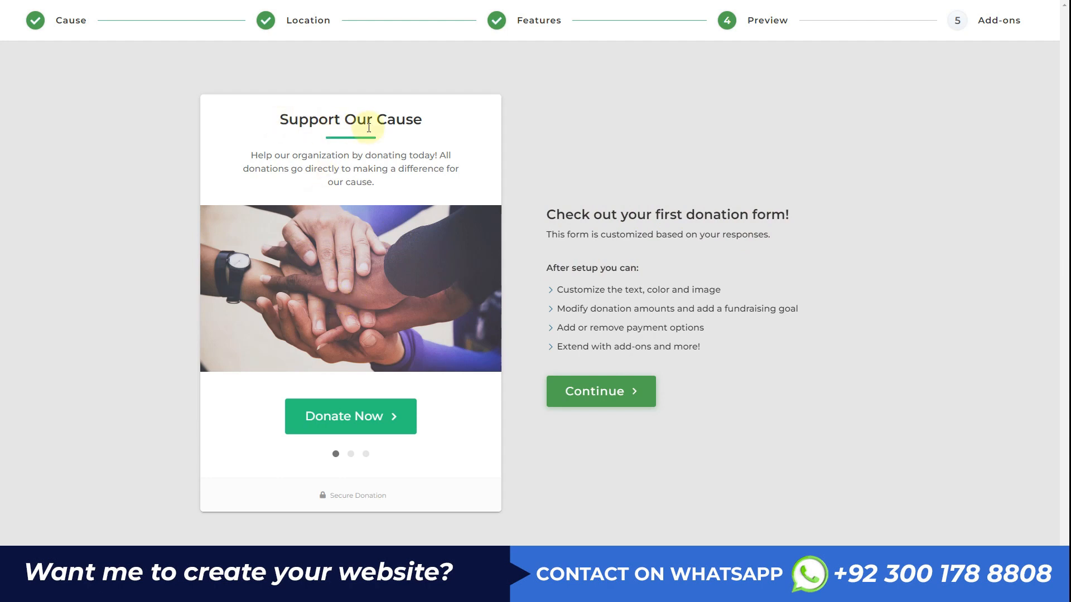
pyautogui.moveTo(257, 160); pyautogui.dragTo(382, 196)
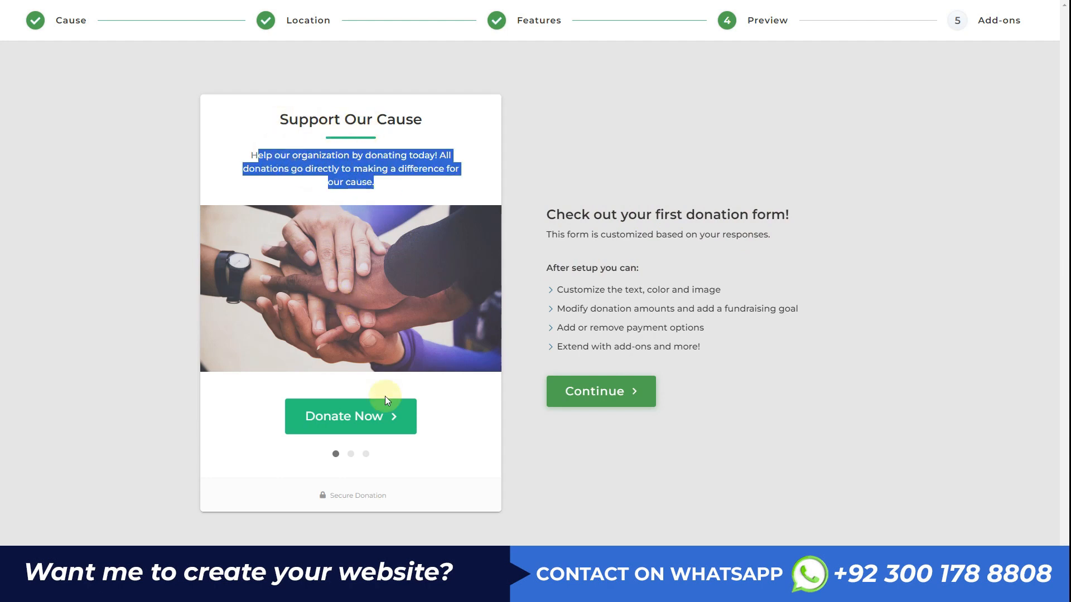
pyautogui.click(617, 394)
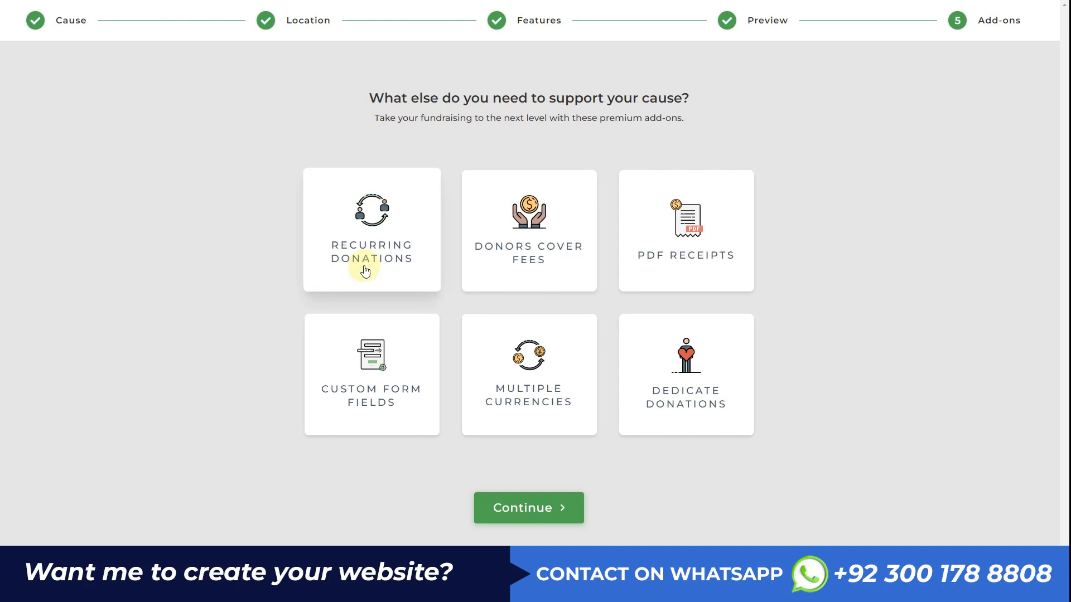
pyautogui.click(521, 271)
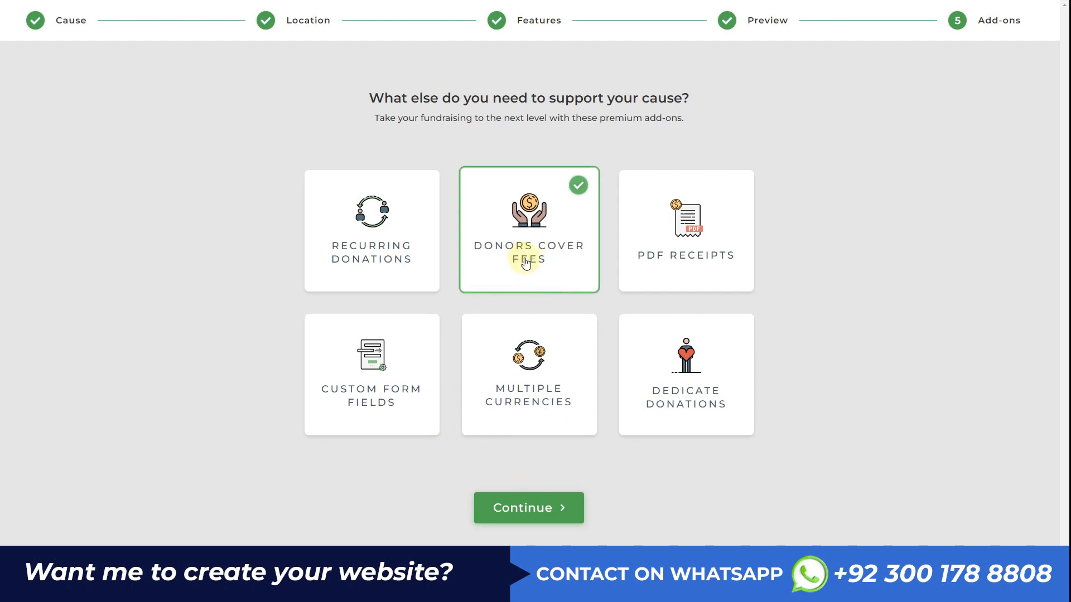
pyautogui.click(529, 508)
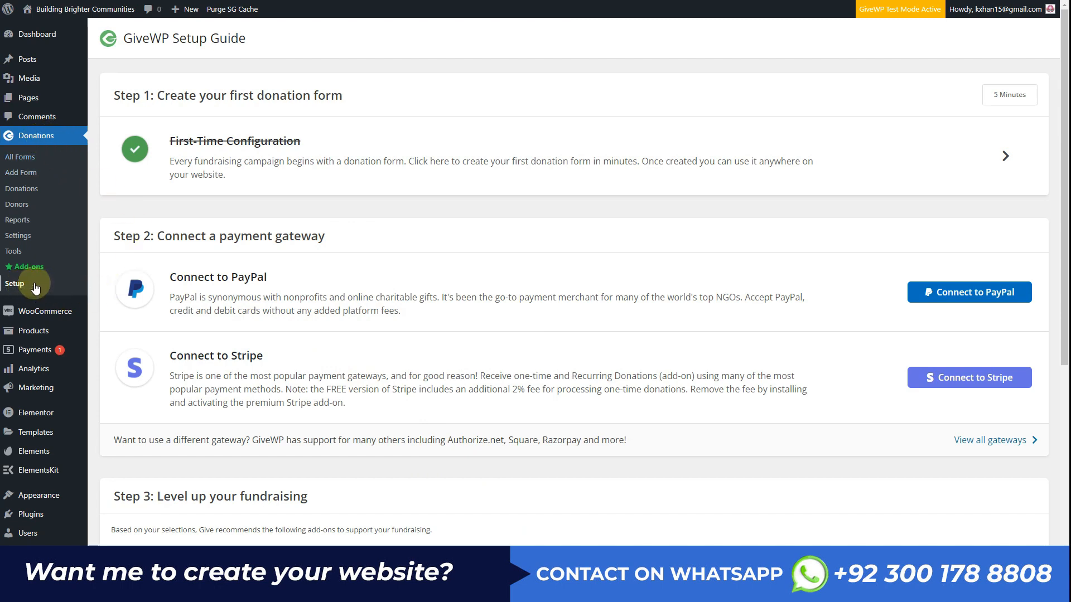
# - Review the GiveWP setup guide, then open the general donation settings and check the Success Page options
pyautogui.scroll(-6, 347, 285)
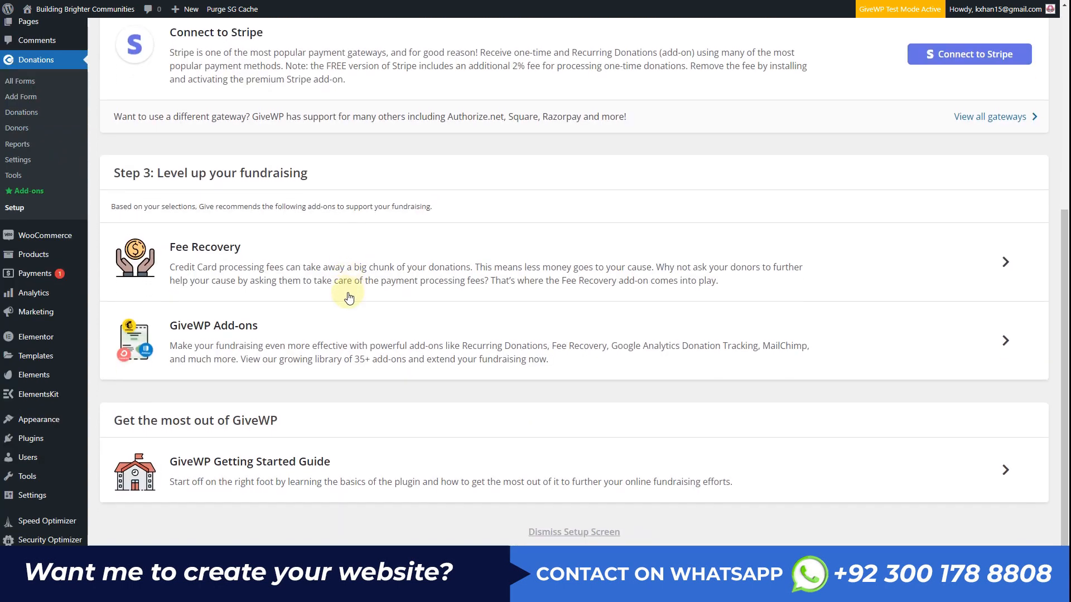
pyautogui.scroll(4, 347, 295)
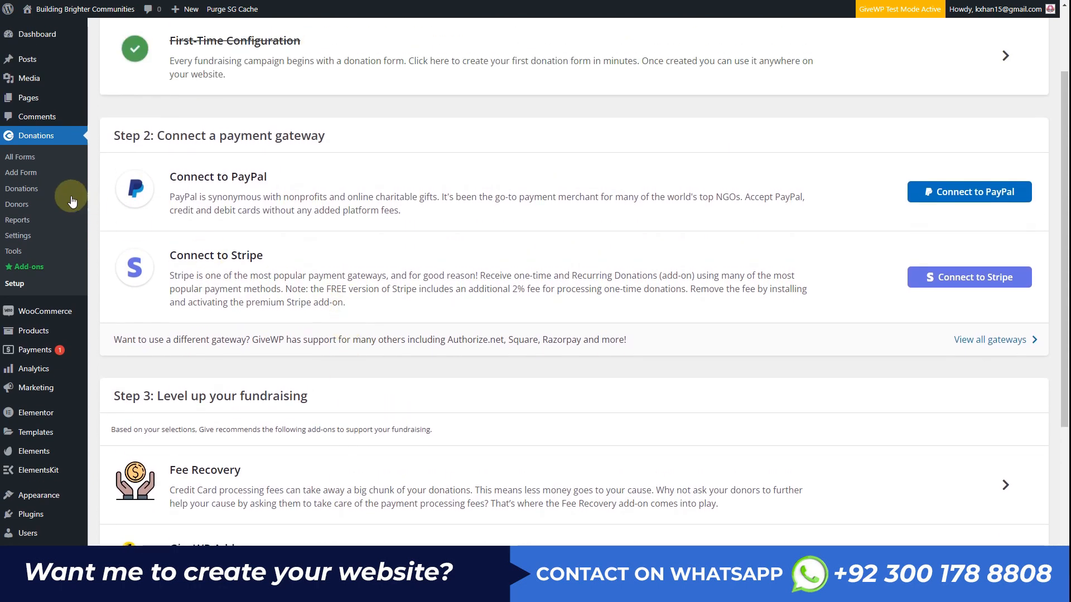
pyautogui.click(21, 235)
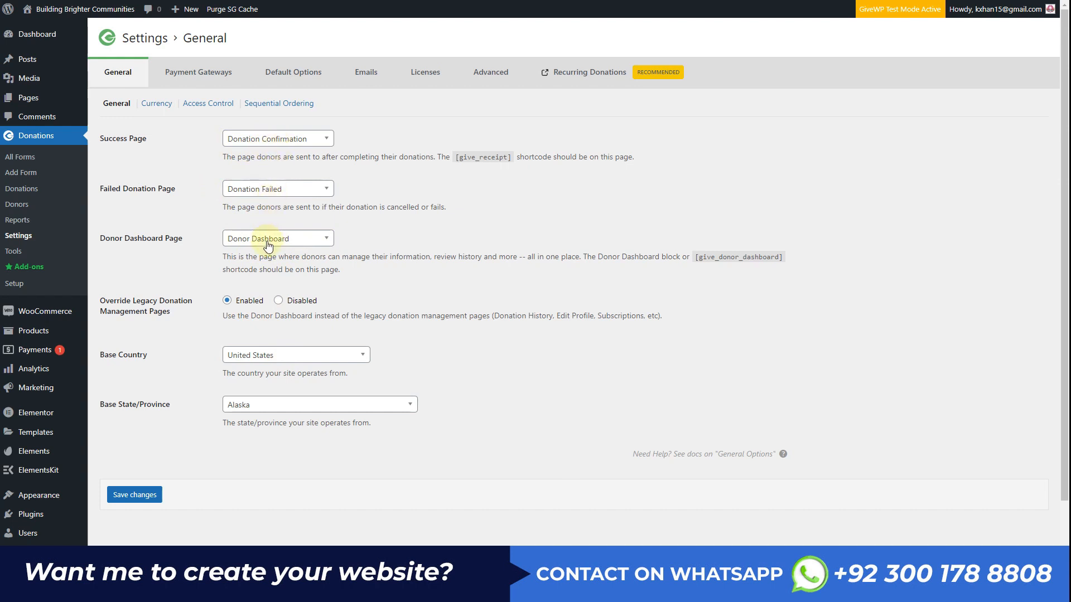
pyautogui.moveTo(35, 104)
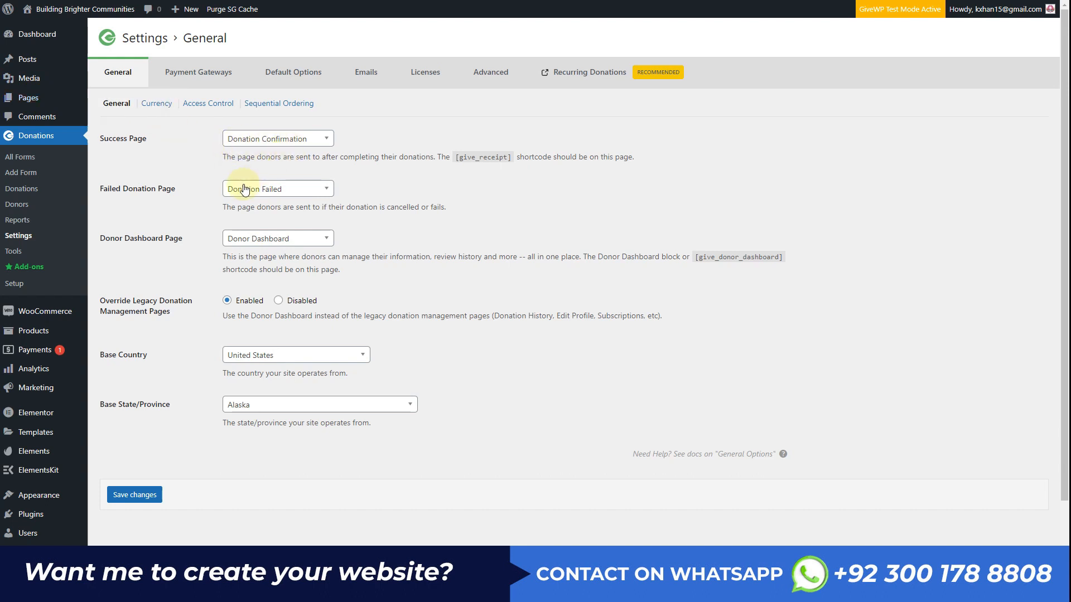
pyautogui.click(280, 145)
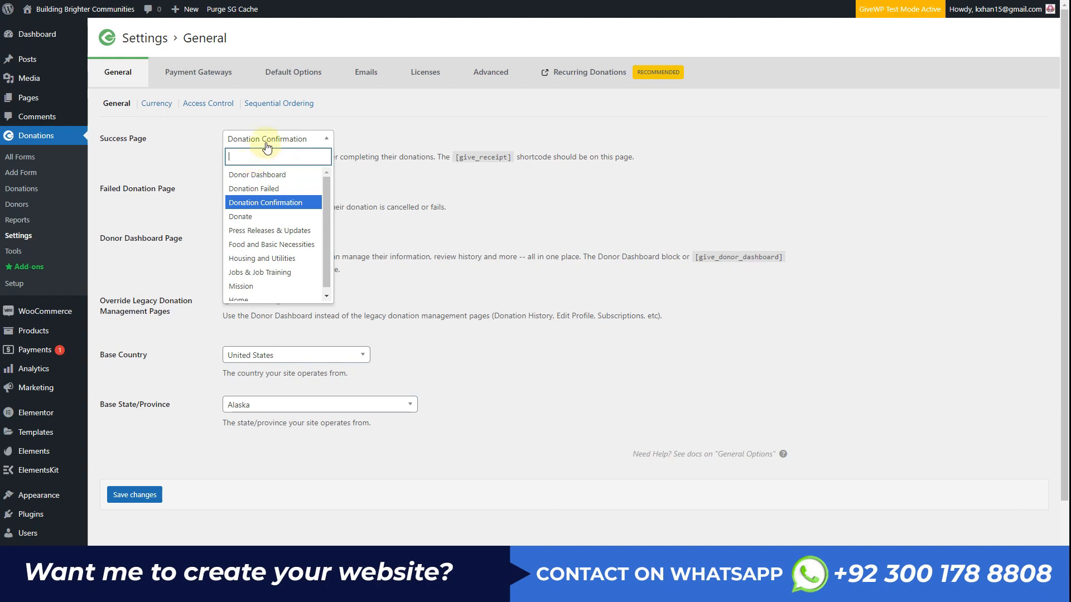
pyautogui.click(268, 147)
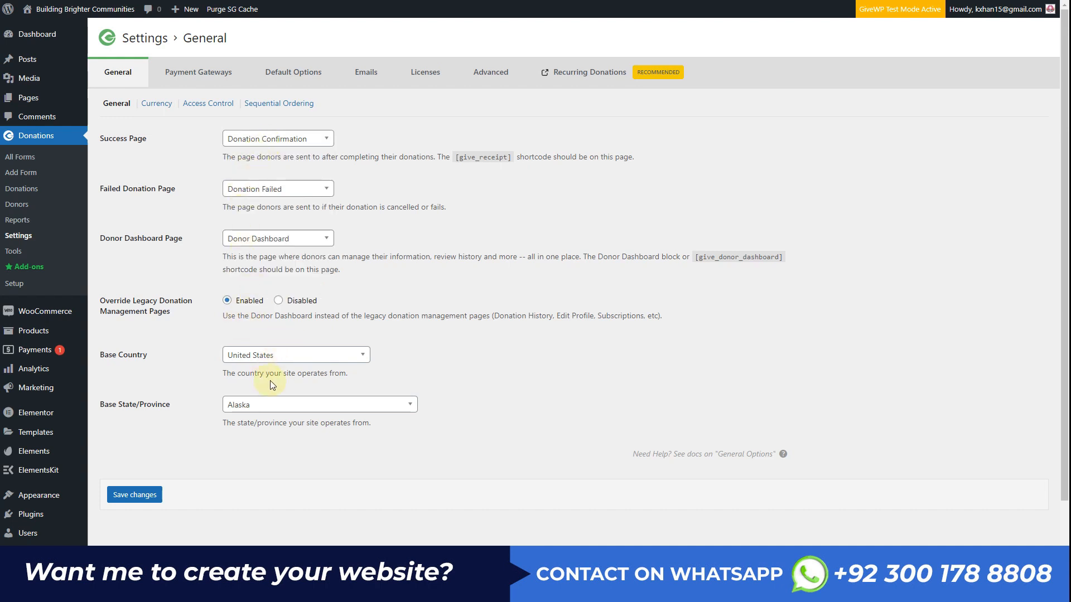
# - Set the base country to United States and the base state to California, and save the general settings
pyautogui.click(301, 362)
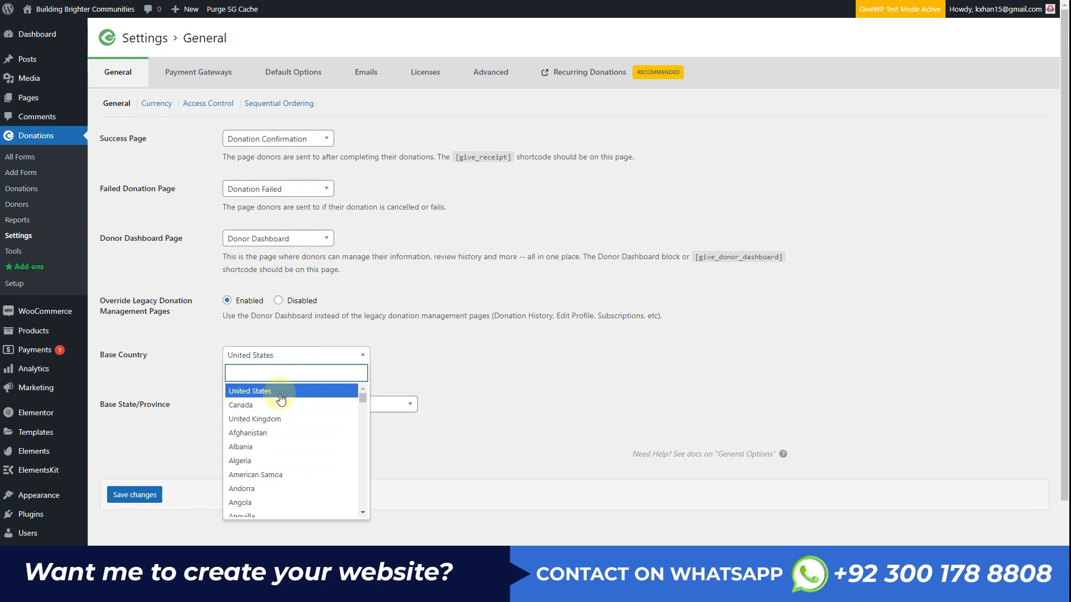
pyautogui.click(280, 400)
pyautogui.click(292, 407)
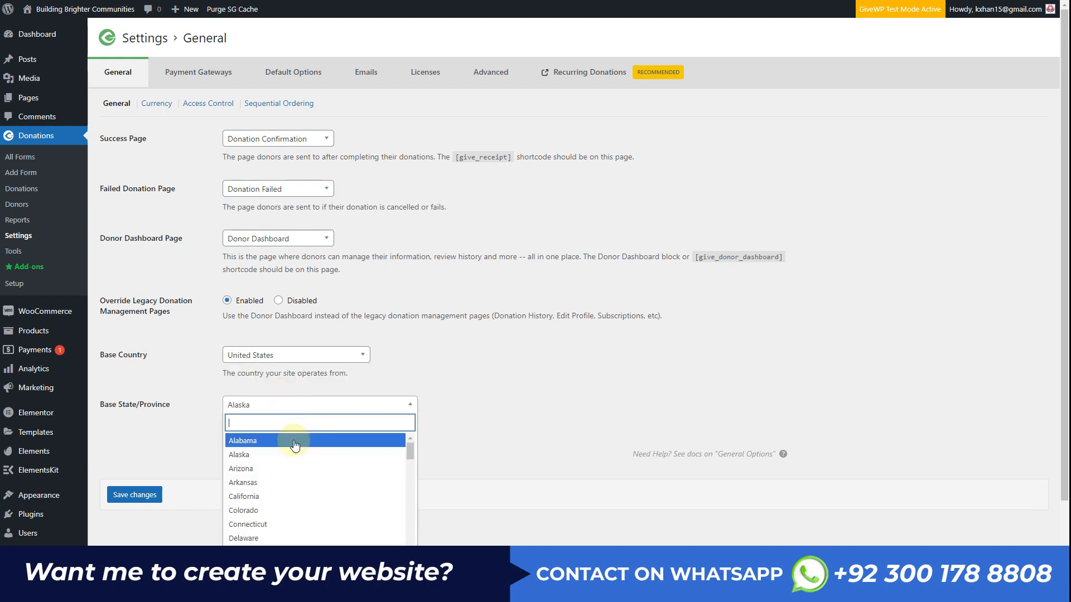
pyautogui.click(261, 501)
pyautogui.click(147, 496)
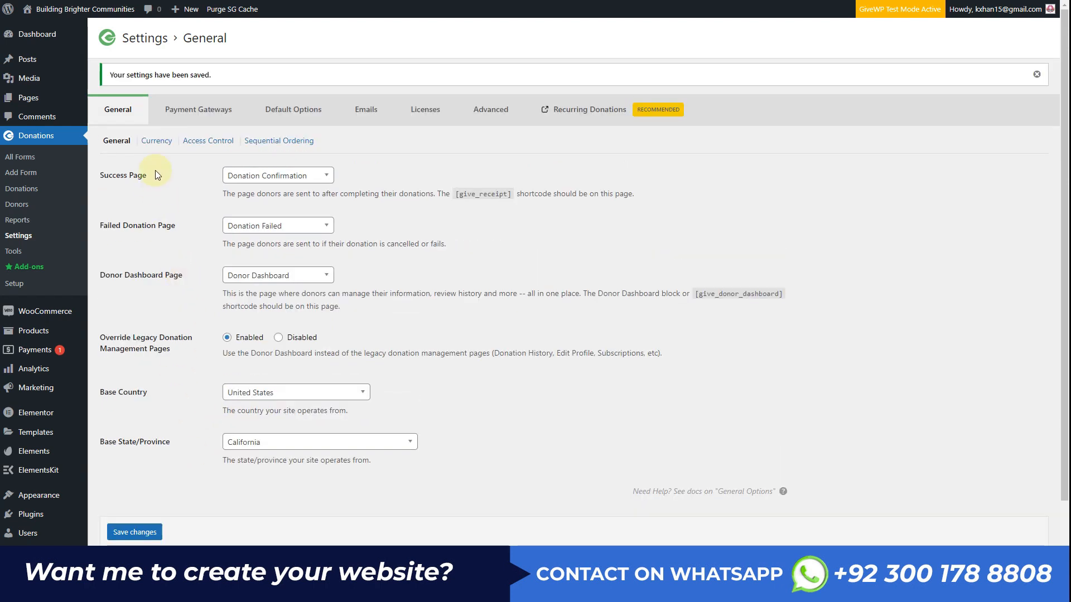
# - Save the currency settings, and set the Access Control session lifetime to 72 Hours and save it
pyautogui.click(164, 142)
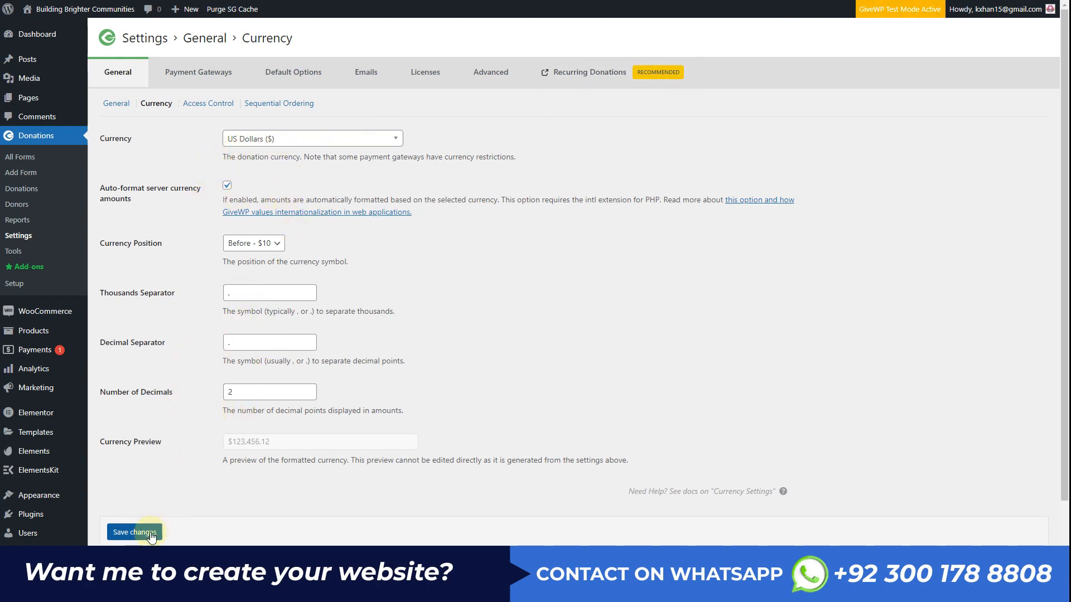
pyautogui.click(133, 532)
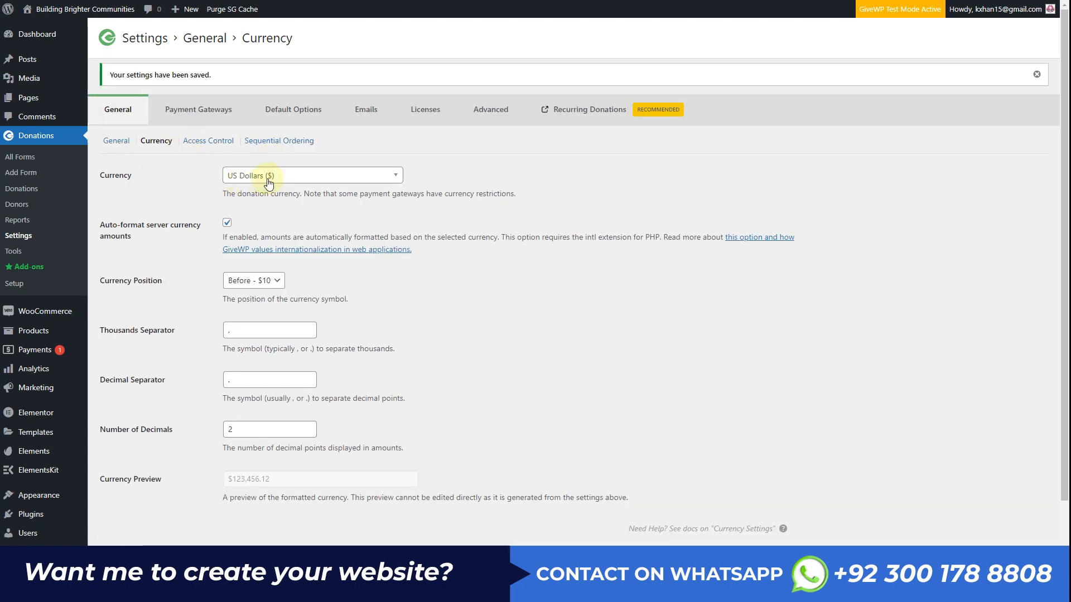
pyautogui.click(217, 142)
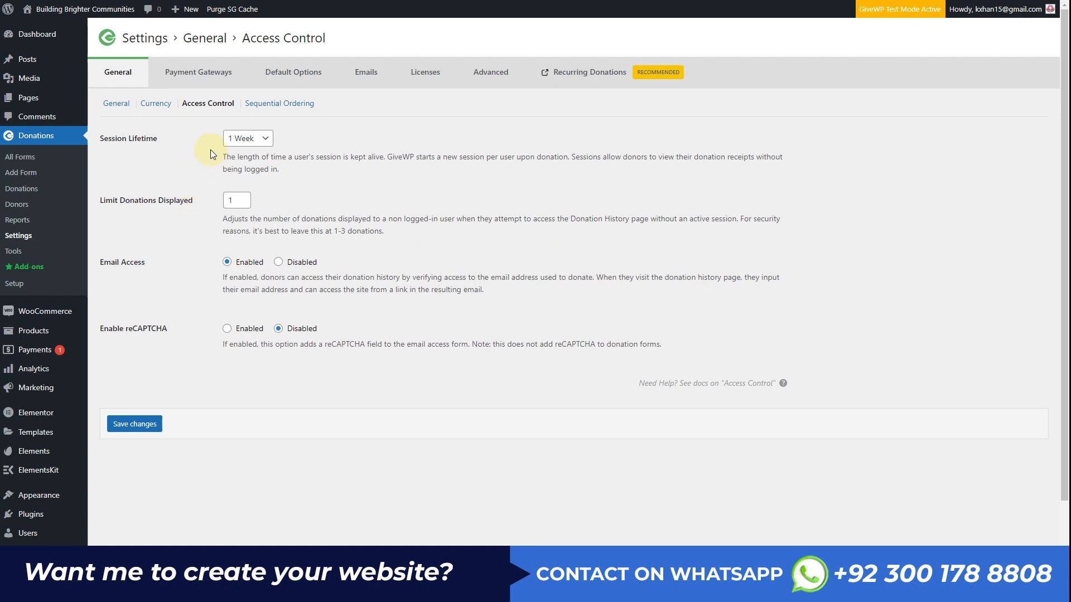
pyautogui.click(253, 146)
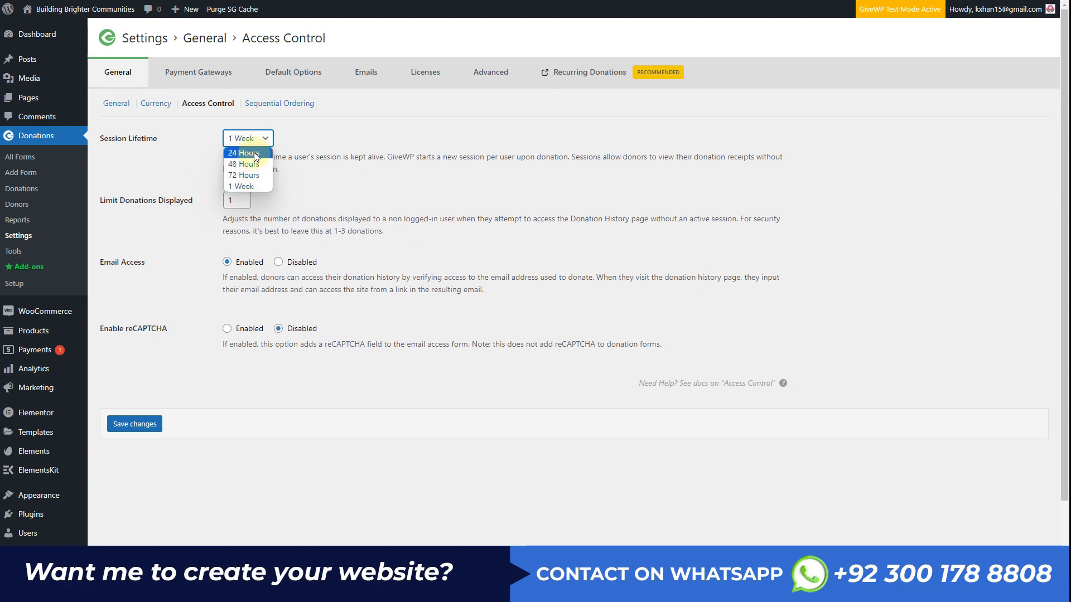
pyautogui.click(253, 174)
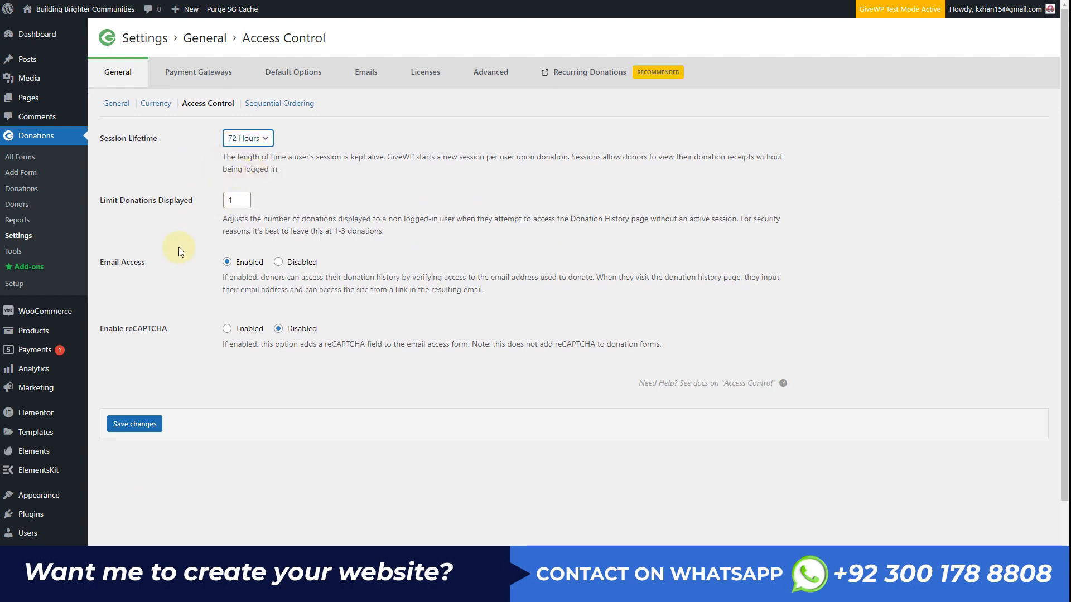
pyautogui.click(150, 430)
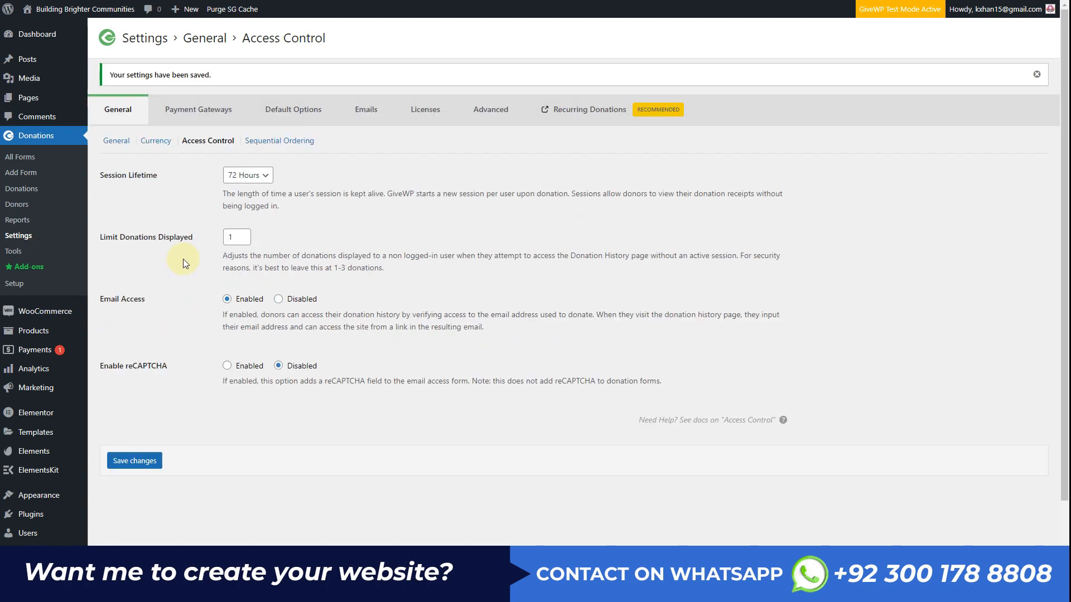
# - Try enabling reCAPTCHA to see its key fields, return it to Disabled, and save the access control settings
pyautogui.click(228, 366)
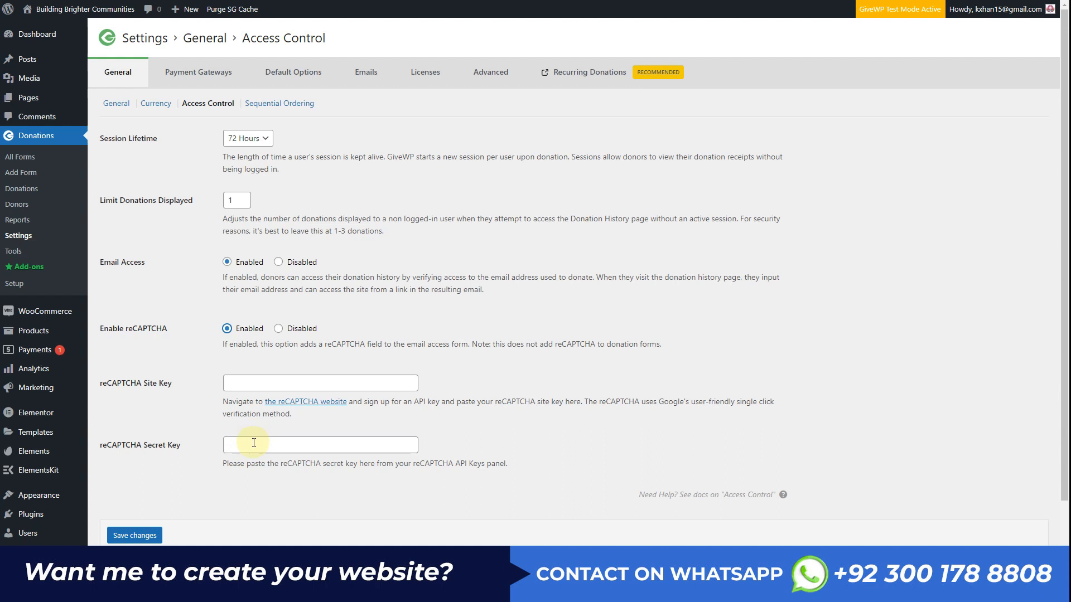
pyautogui.click(278, 329)
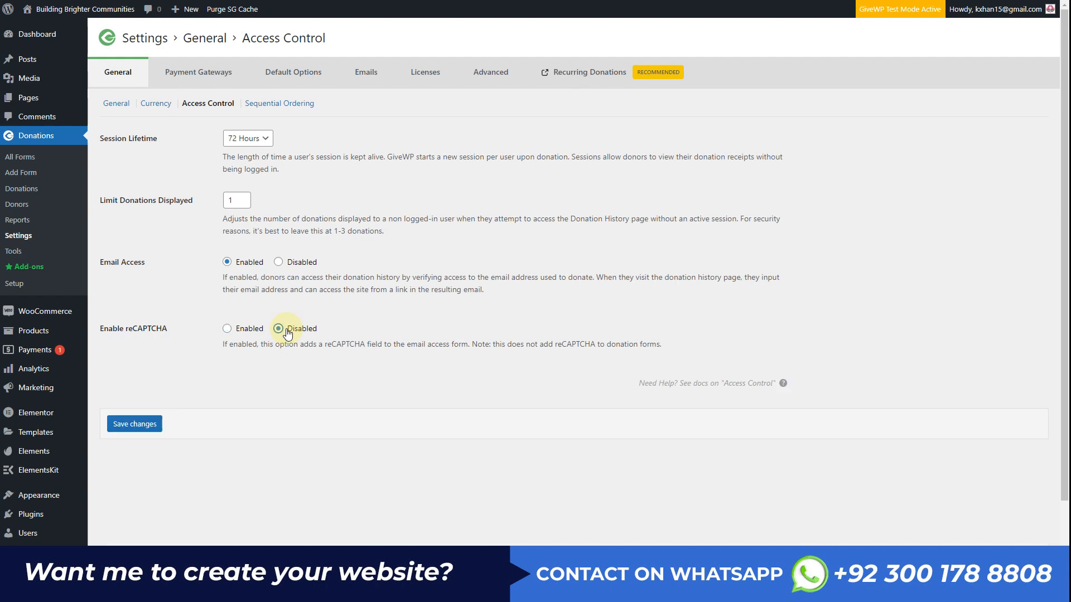
pyautogui.click(157, 431)
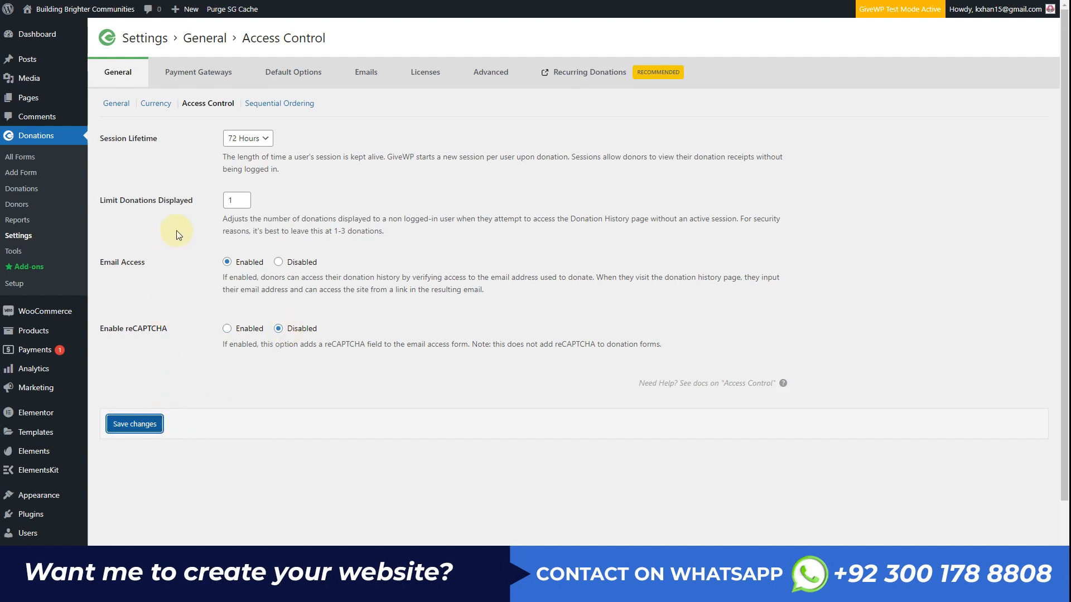
# - Check the sequential ordering settings, and save the payment gateway settings for the Option-Based Form Editor
pyautogui.click(299, 153)
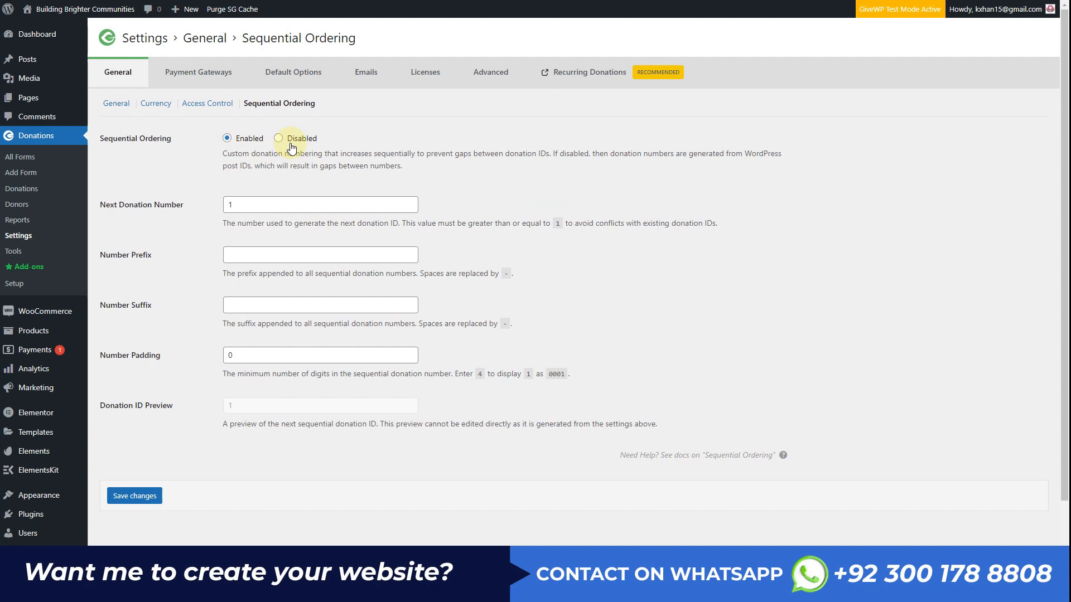
pyautogui.click(195, 74)
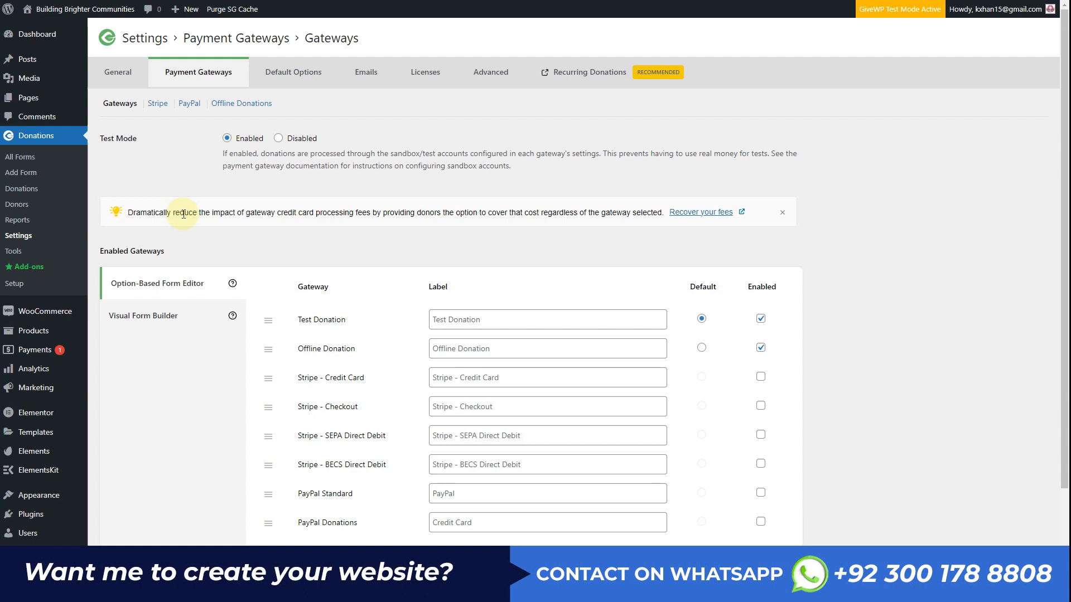
pyautogui.scroll(-2, 184, 214)
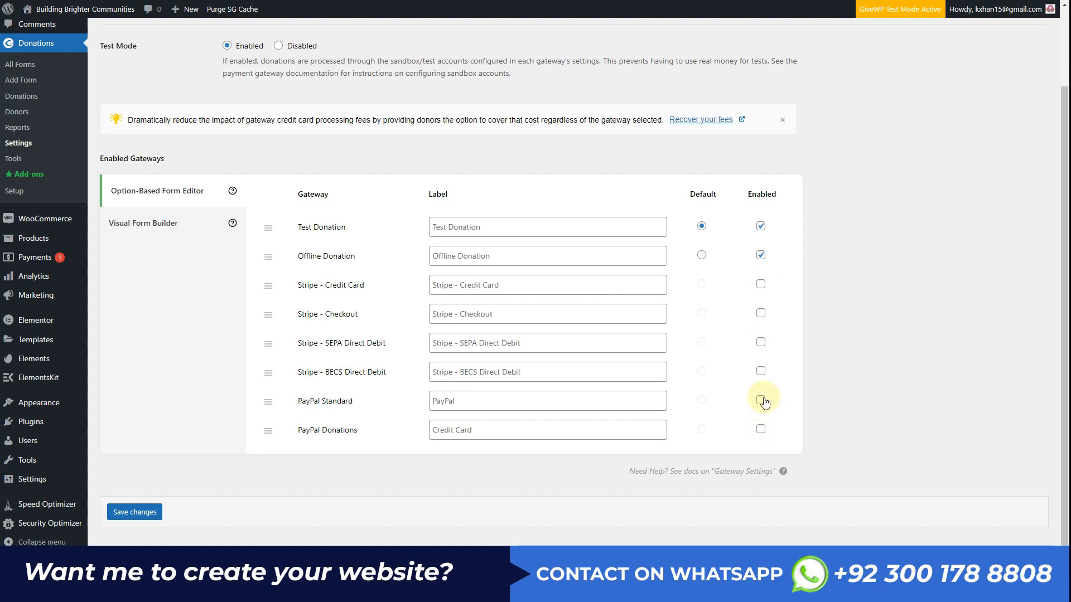
pyautogui.click(143, 512)
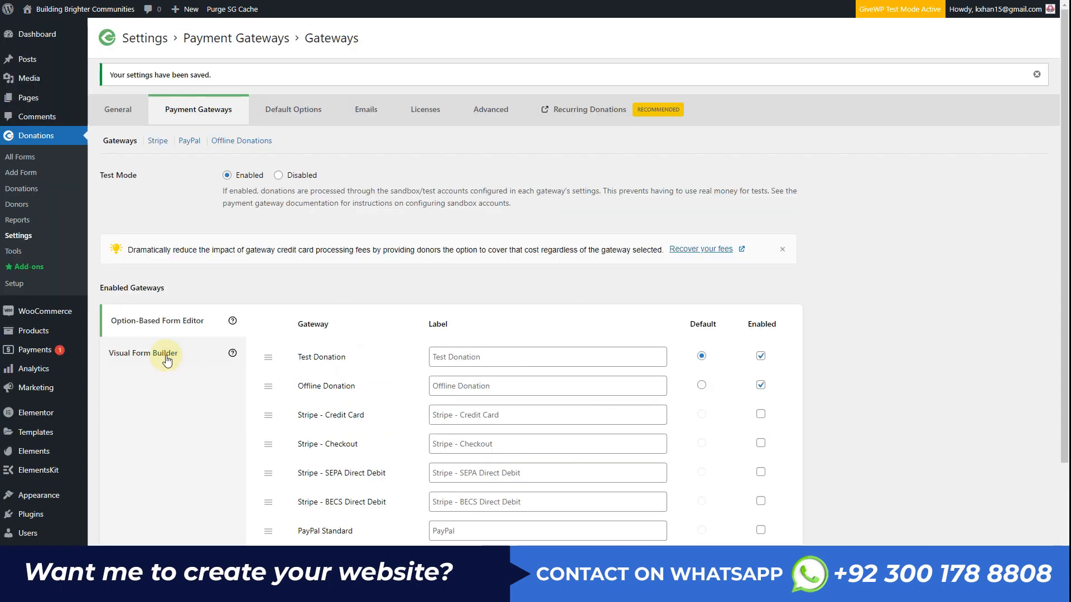
# - Compare the gateways offered for the Visual Form Builder with those for the Option-Based Form Editor
pyautogui.click(165, 357)
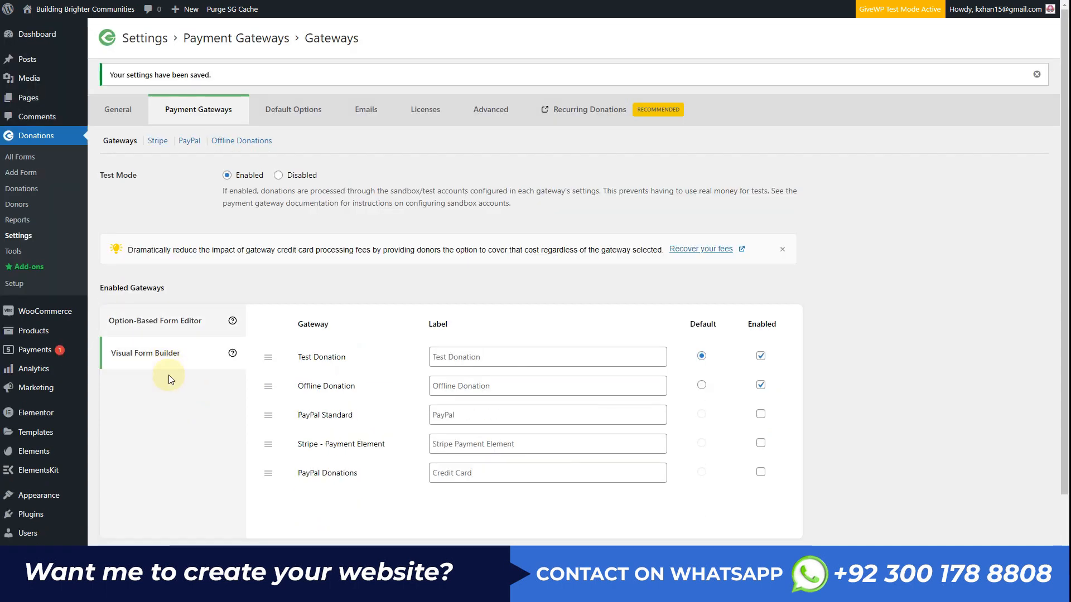
pyautogui.click(167, 321)
pyautogui.click(183, 359)
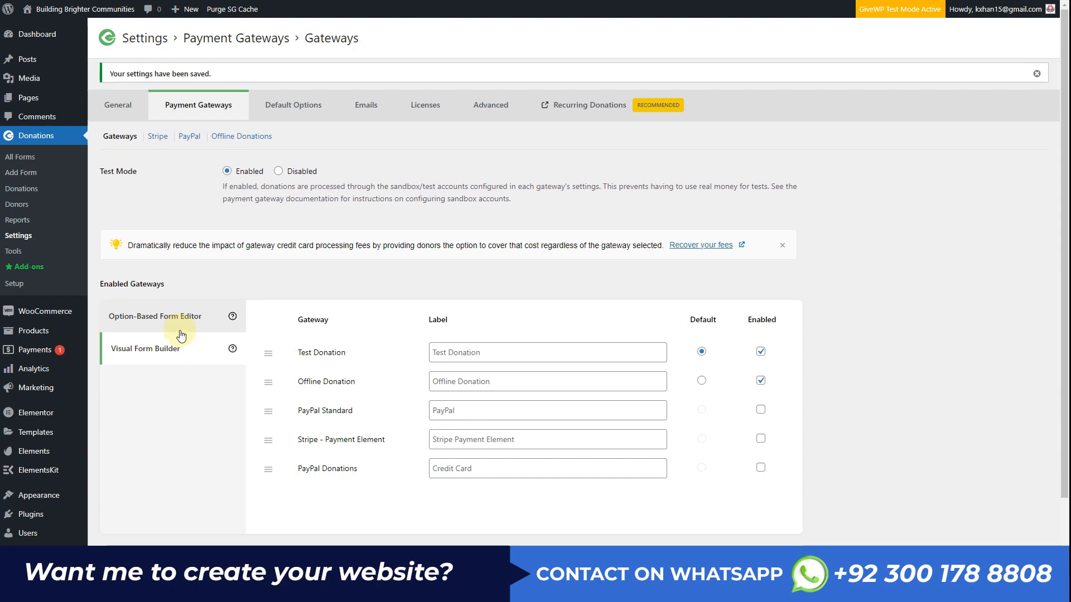
# - Examine the Stripe and PayPal gateway pages for their account connection options
pyautogui.click(180, 293)
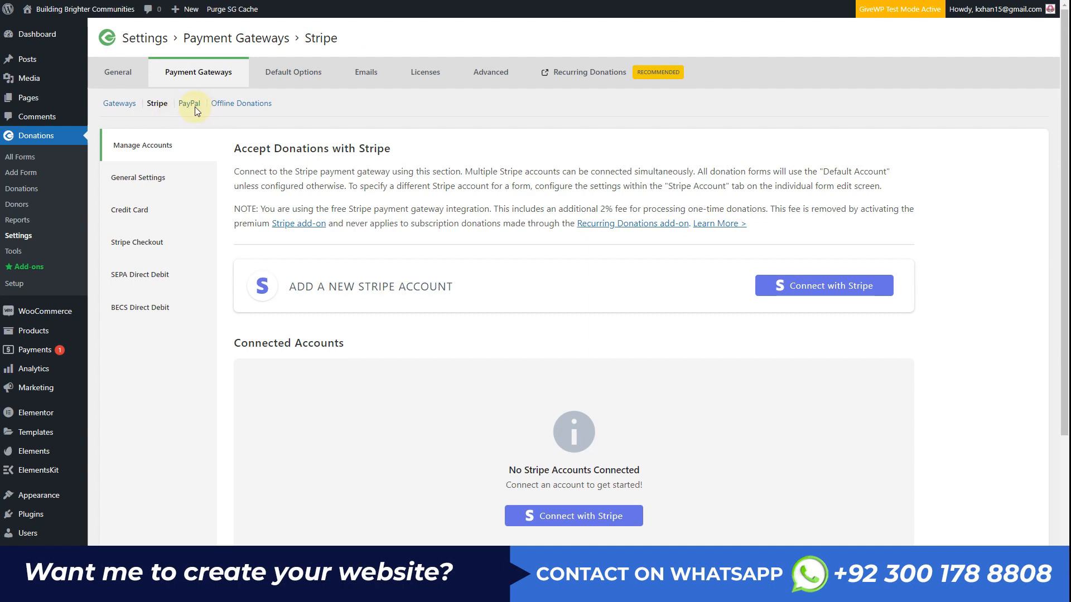
pyautogui.click(195, 108)
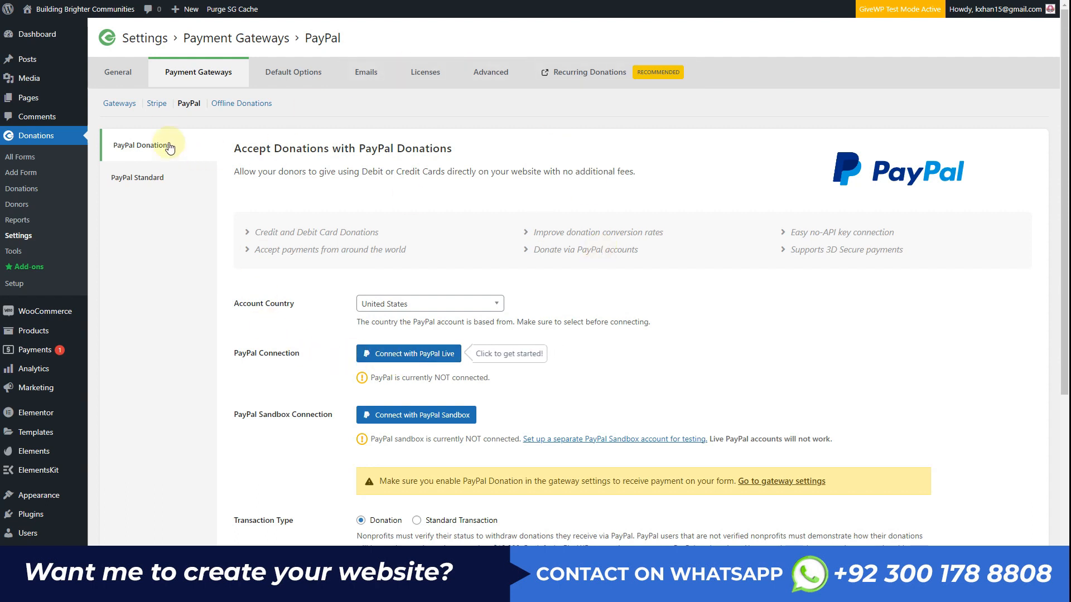
pyautogui.click(157, 109)
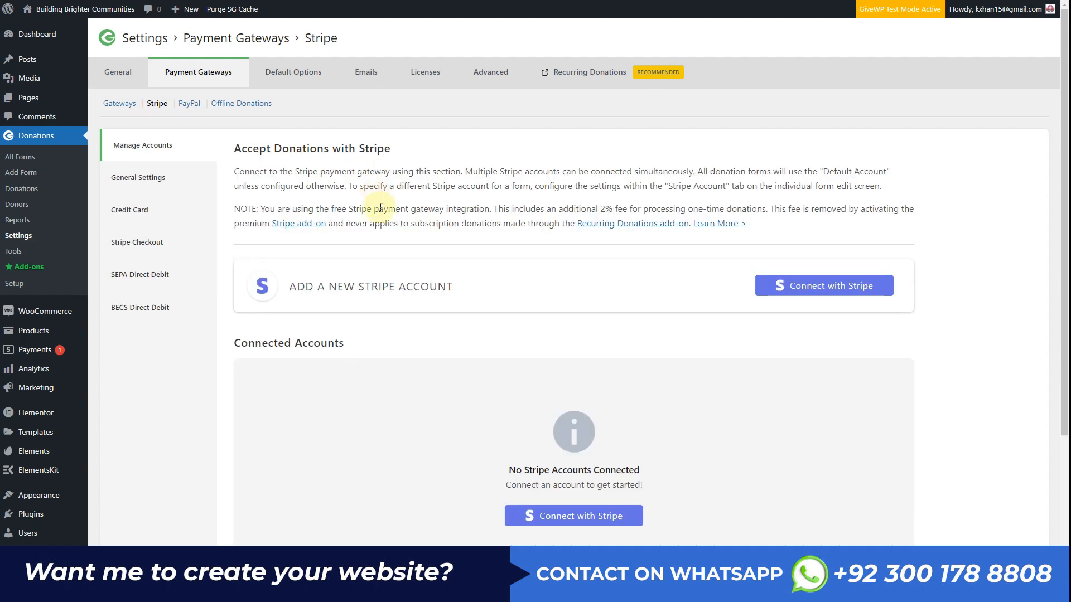
pyautogui.scroll(-2, 442, 351)
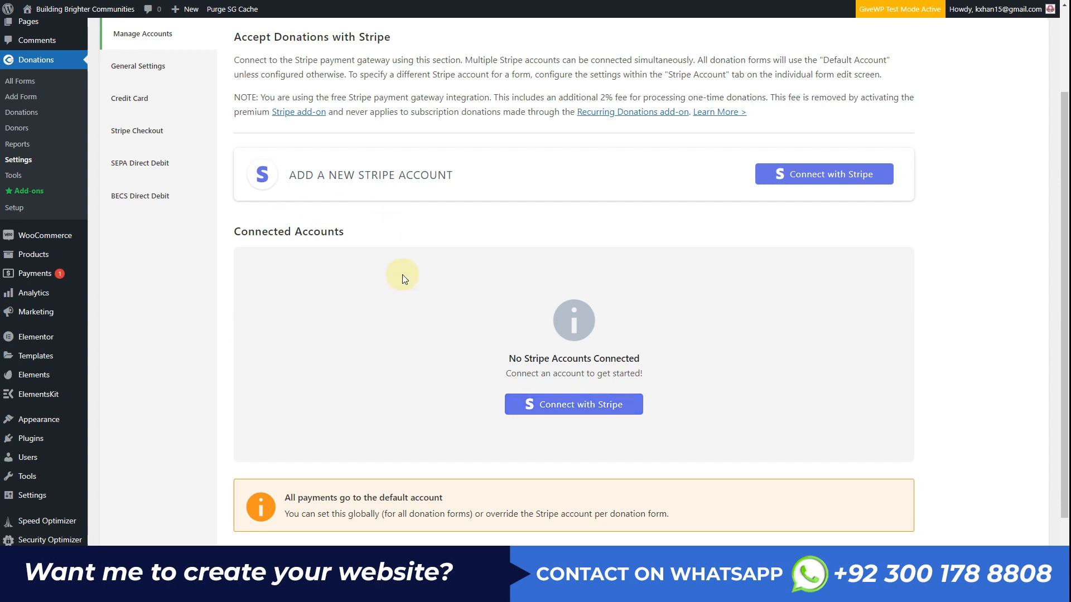
pyautogui.scroll(2, 294, 223)
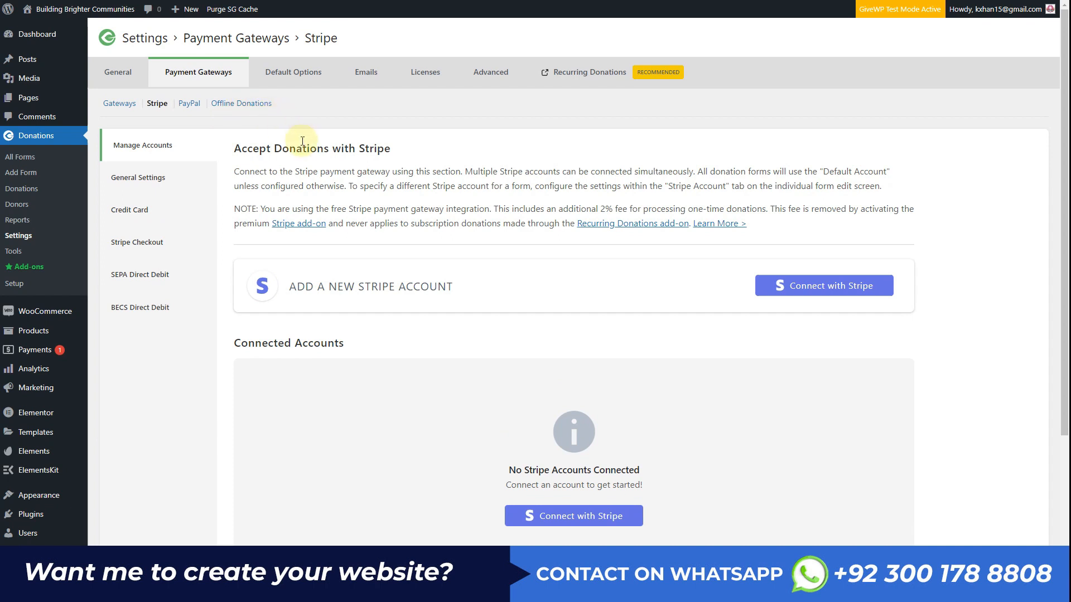
# - Disable billing details collection for offline donations and save, and open the default form field options
pyautogui.click(261, 105)
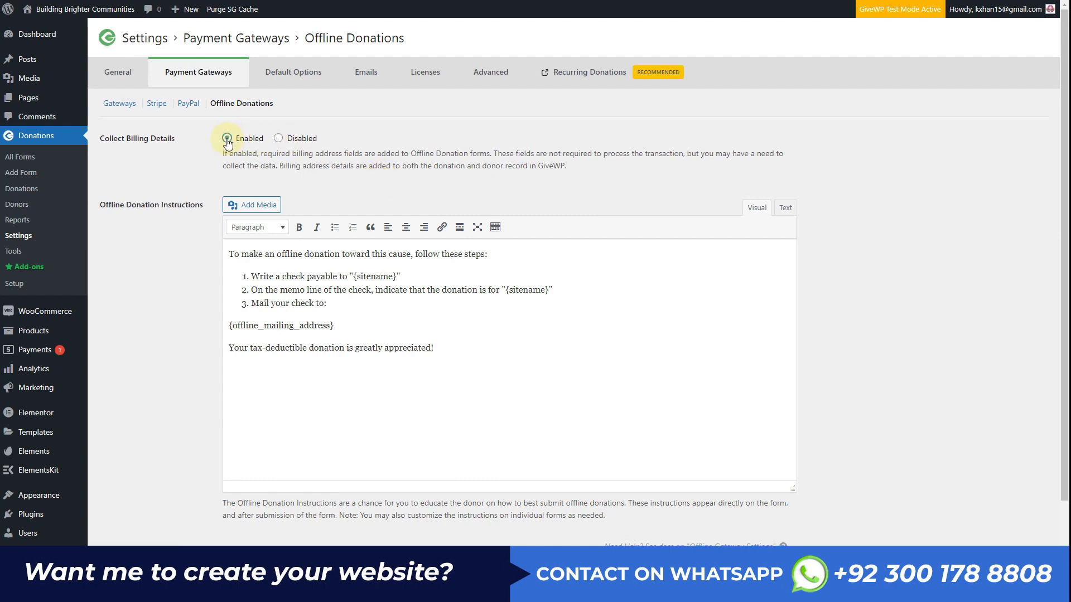
pyautogui.click(279, 137)
pyautogui.scroll(-2, 192, 351)
pyautogui.click(148, 510)
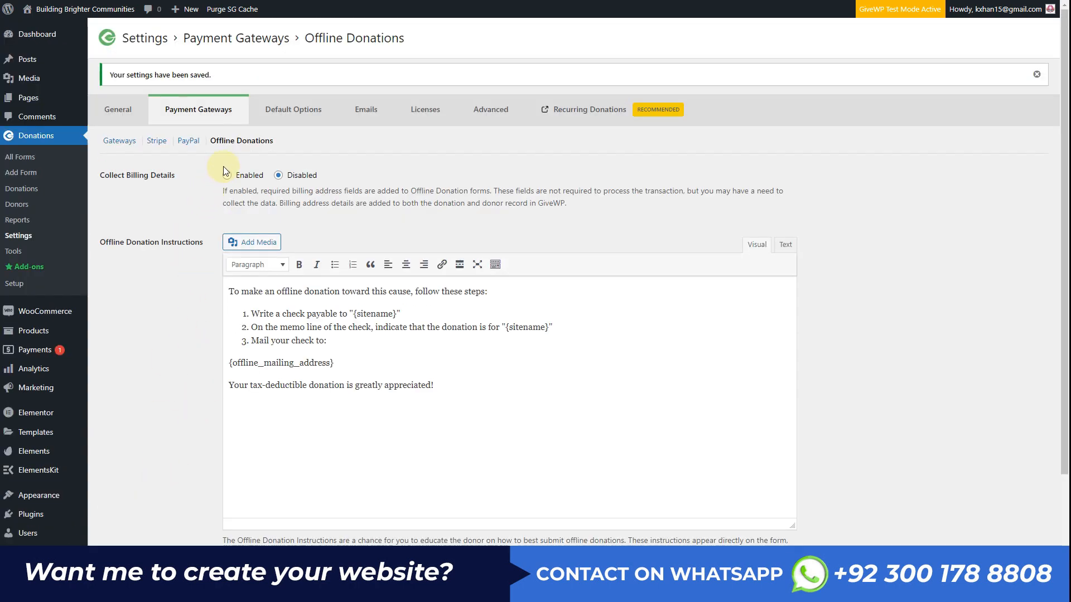
pyautogui.click(307, 114)
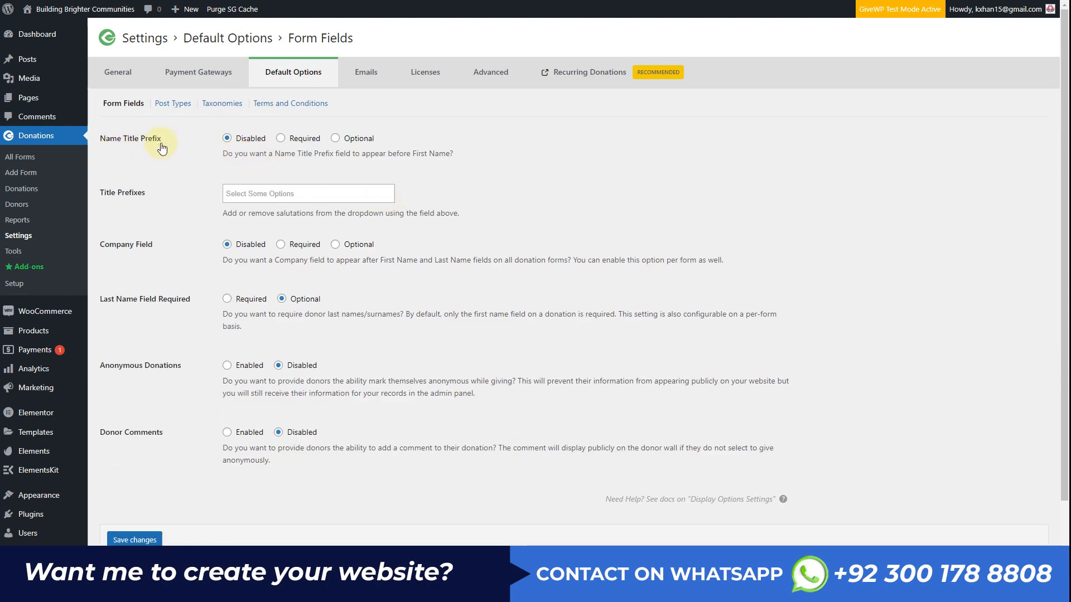
# - Try the Required and Optional settings for the Name Title Prefix, and return it to Disabled
pyautogui.click(302, 145)
pyautogui.click(340, 139)
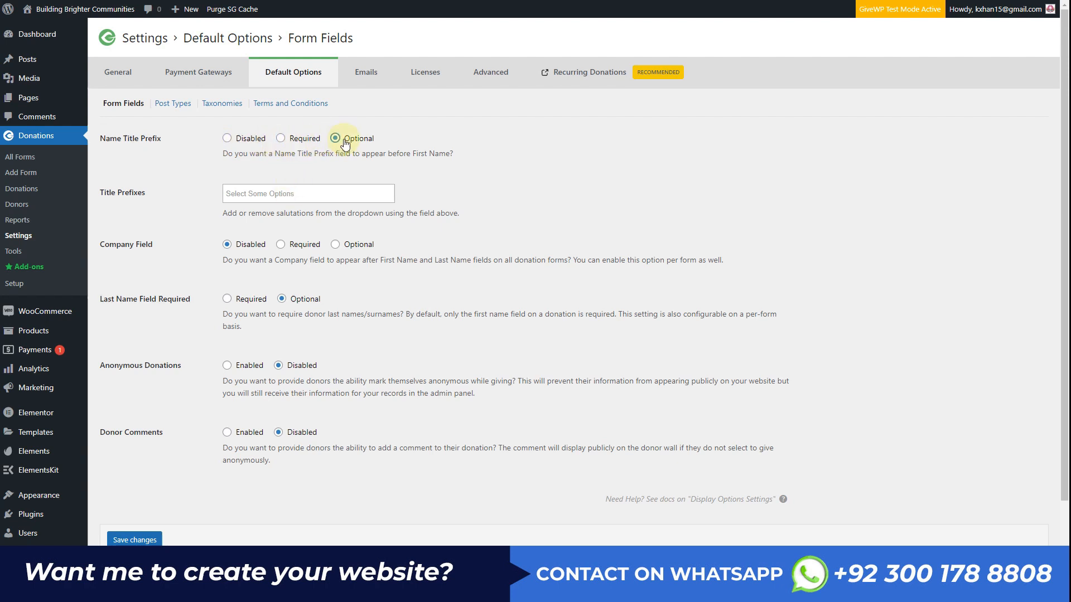
pyautogui.click(249, 142)
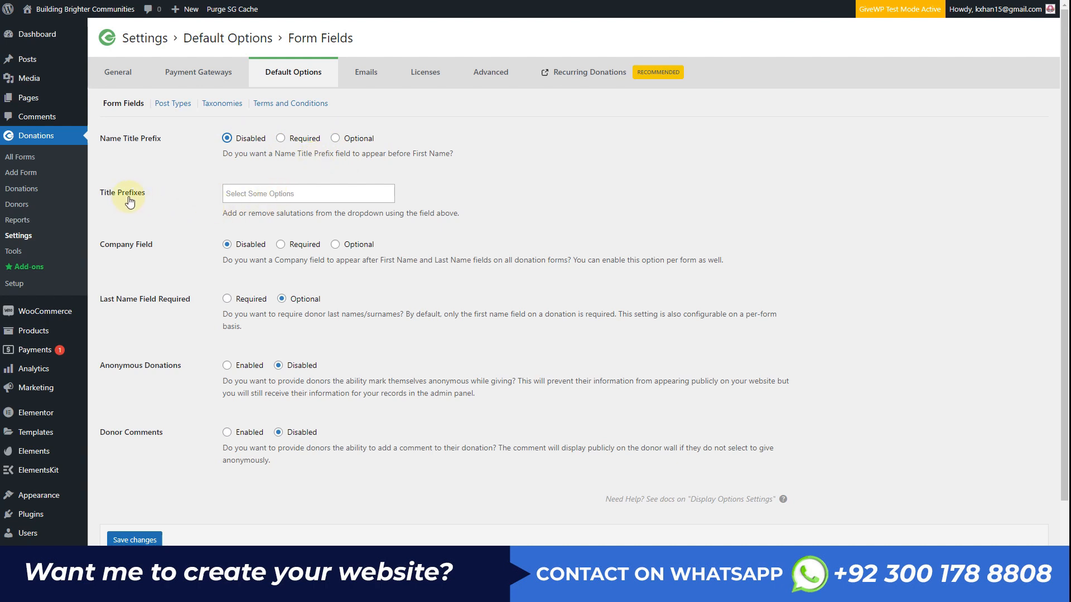
# - Try adding Mr. to the title prefixes, and remove it again
pyautogui.click(281, 198)
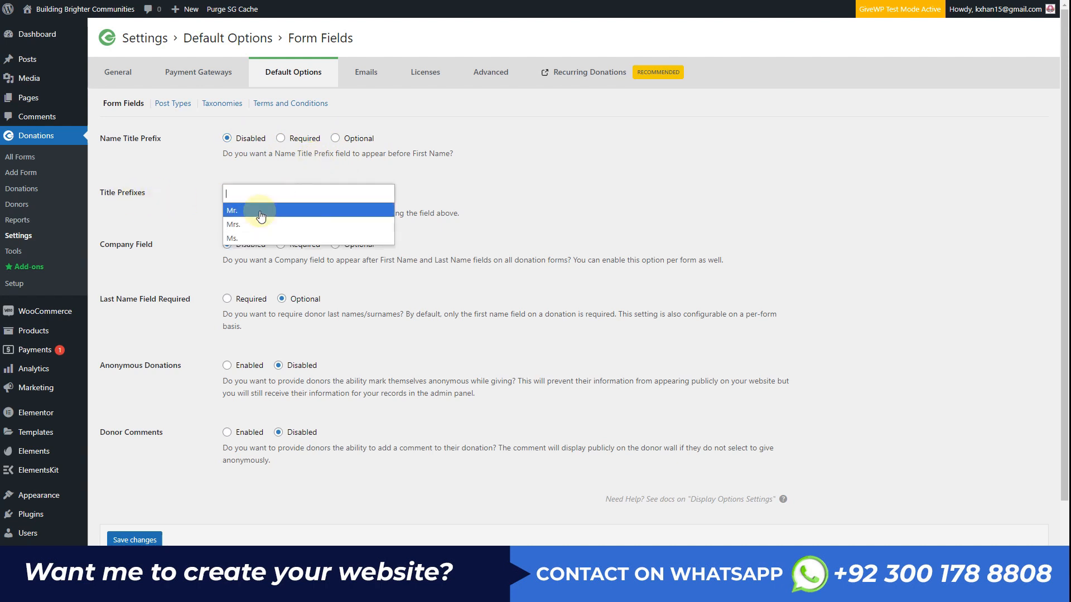
pyautogui.click(260, 211)
pyautogui.click(269, 193)
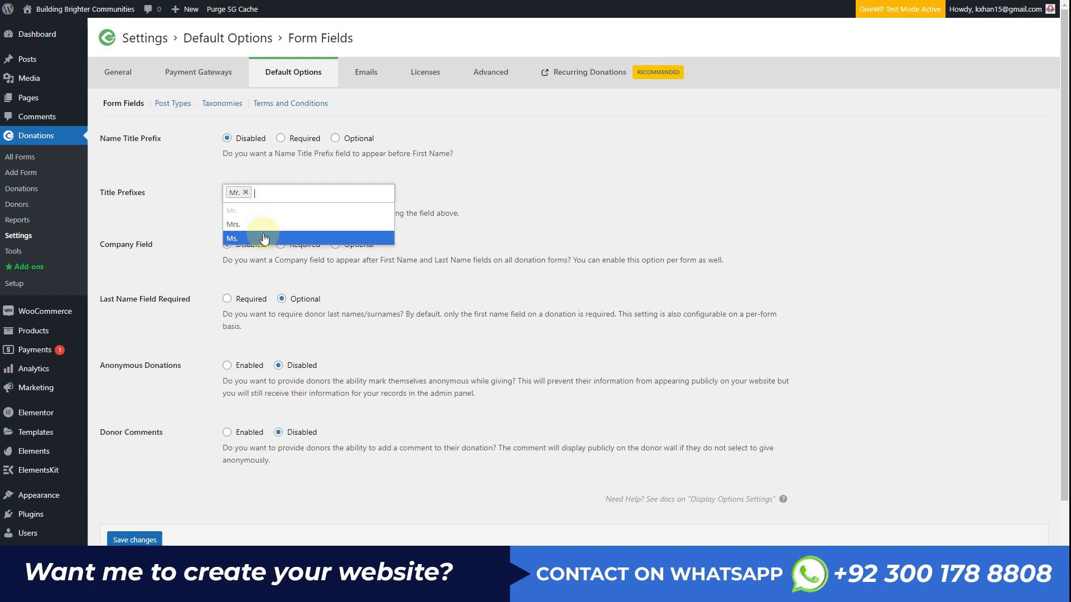
pyautogui.click(245, 192)
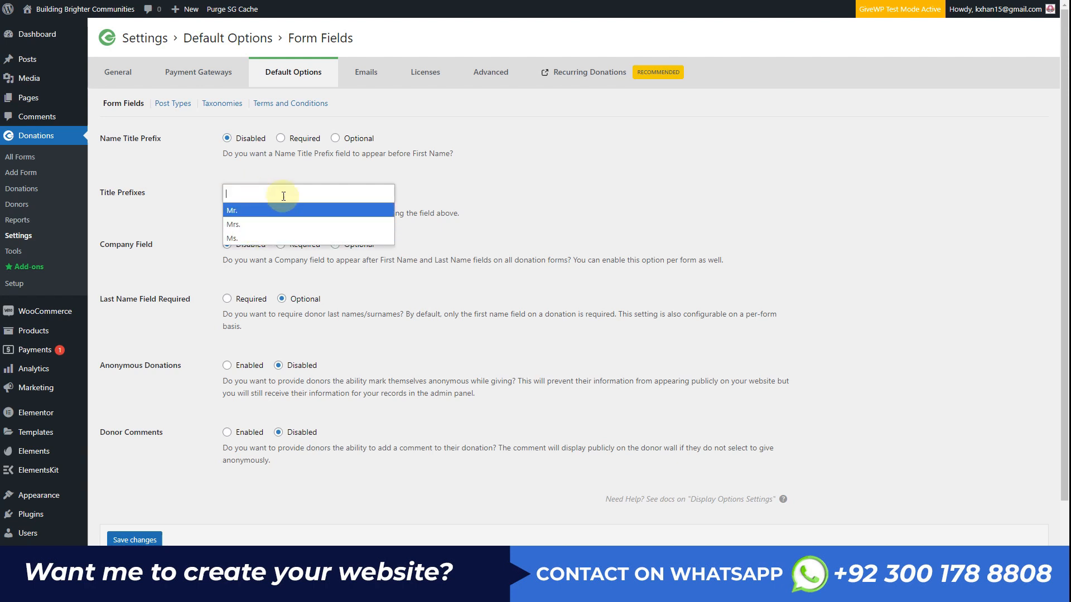
pyautogui.click(180, 216)
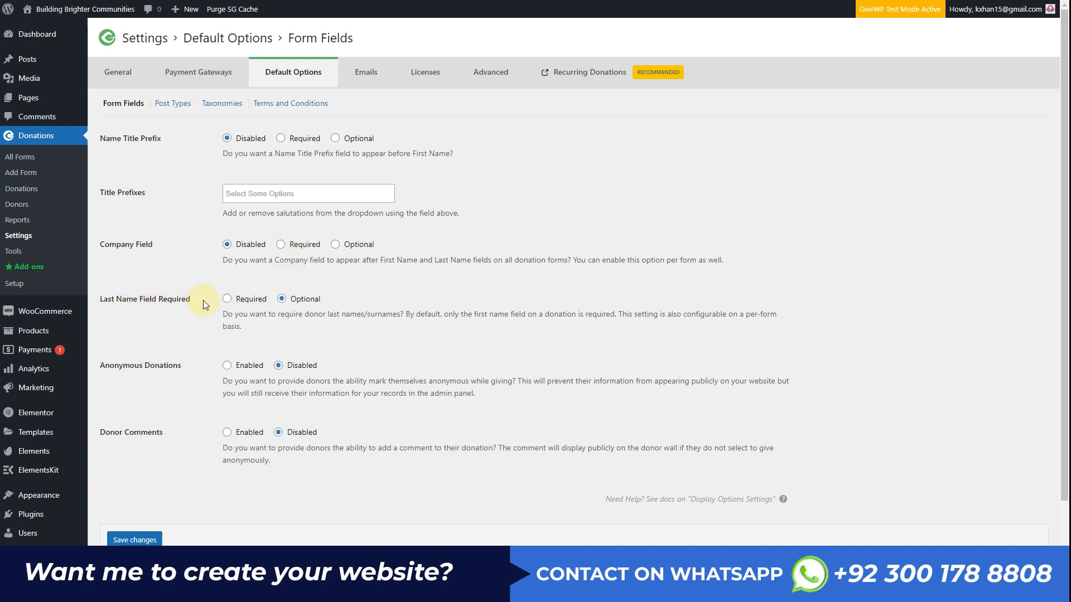
# - Enable Anonymous Donations and Donor Comments in the default form fields, and save the changes
pyautogui.click(245, 371)
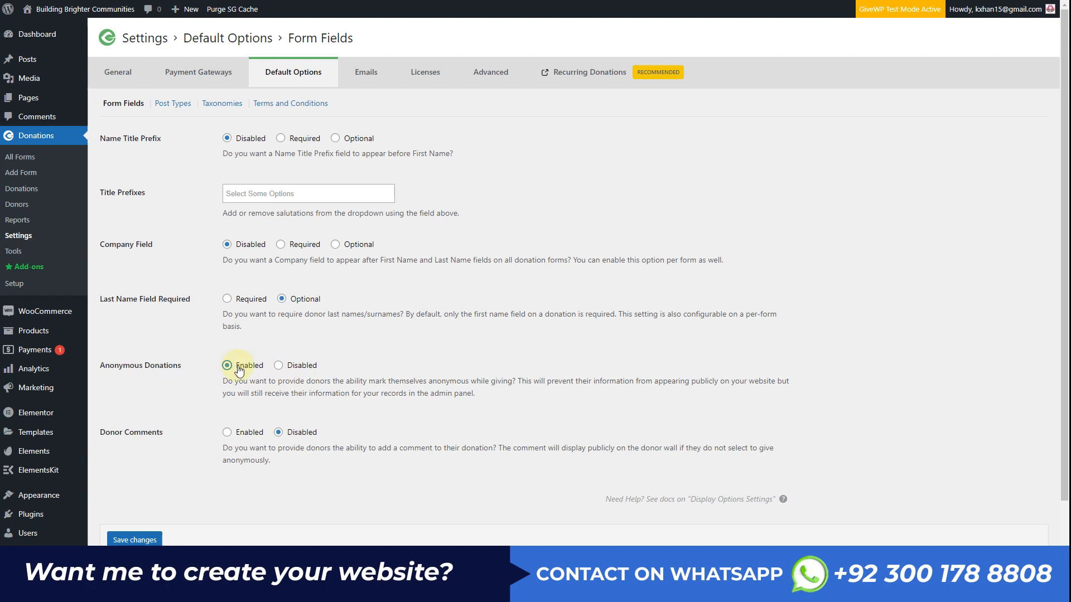
pyautogui.click(227, 433)
pyautogui.click(158, 540)
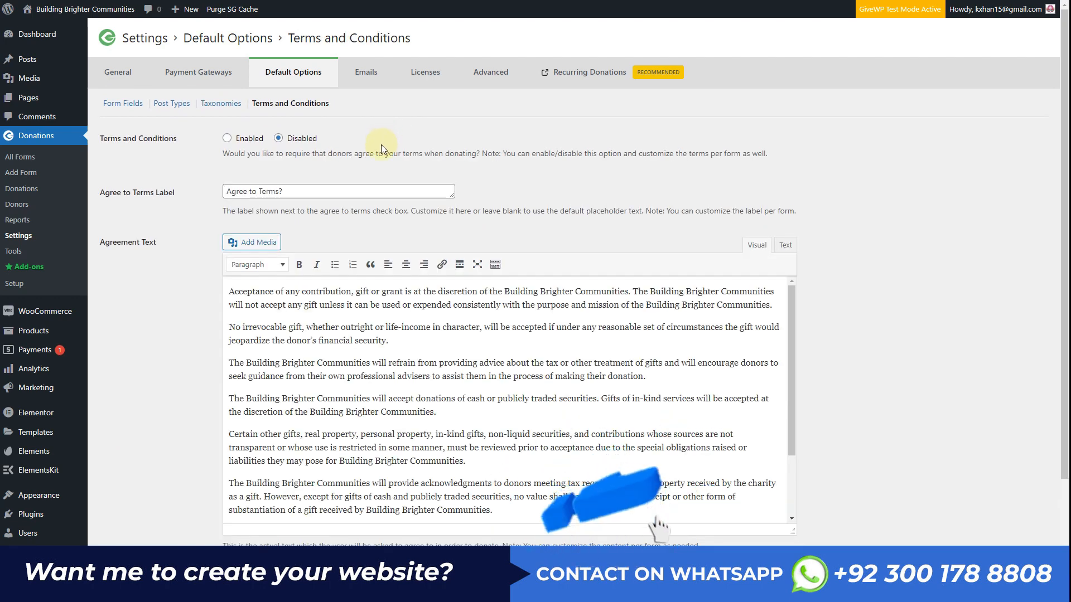
# - Review the donation agreement text, try enabling Terms and Conditions, set it back to Disabled, and save the settings
pyautogui.click(277, 302)
pyautogui.scroll(-2, 276, 301)
pyautogui.scroll(2, 277, 312)
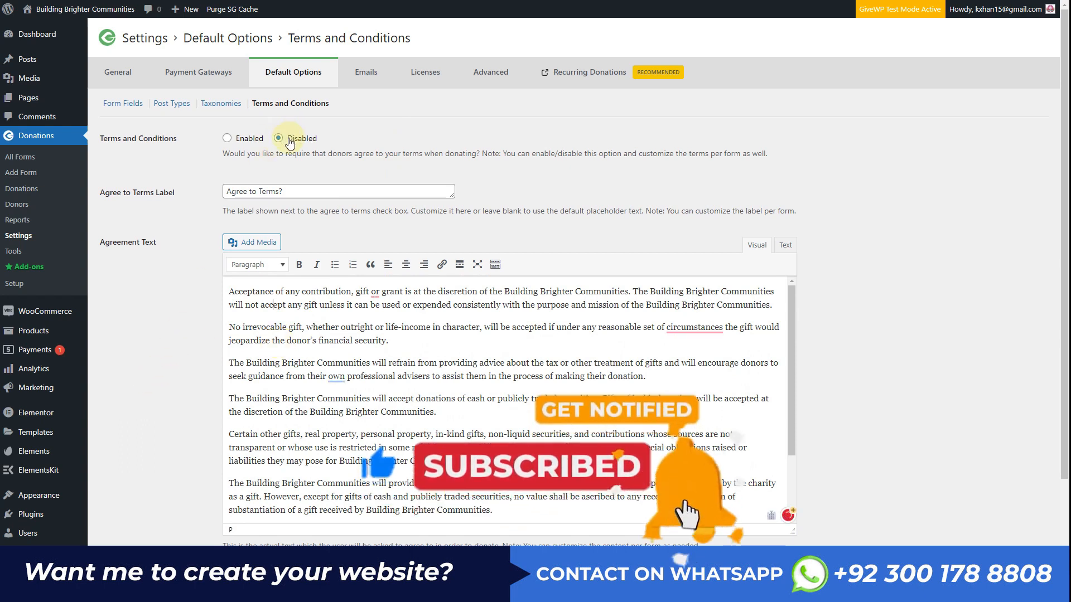
pyautogui.click(244, 144)
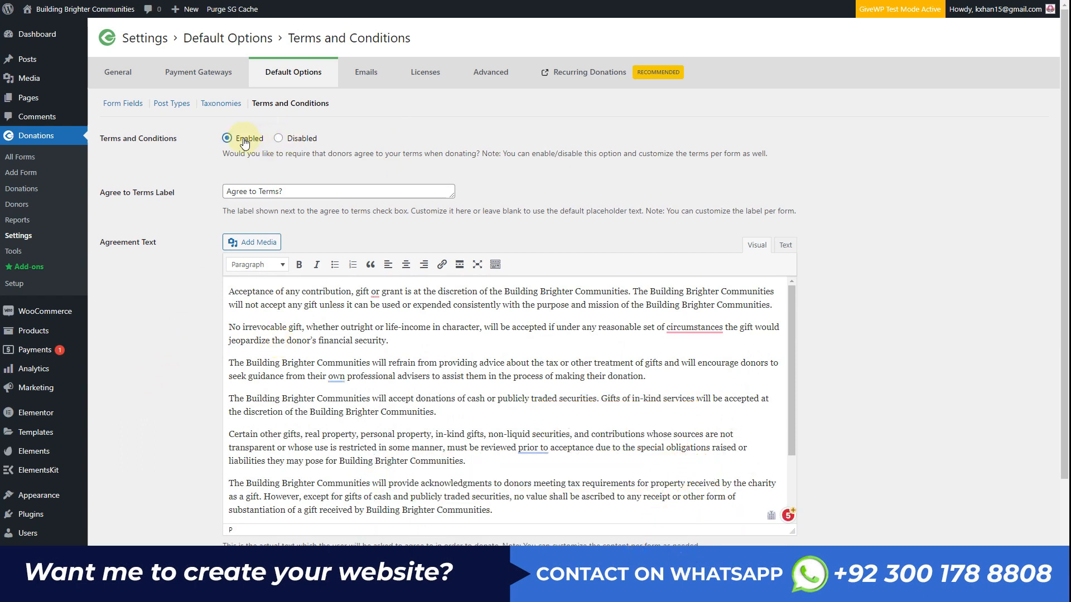
pyautogui.click(294, 141)
pyautogui.scroll(-3, 169, 413)
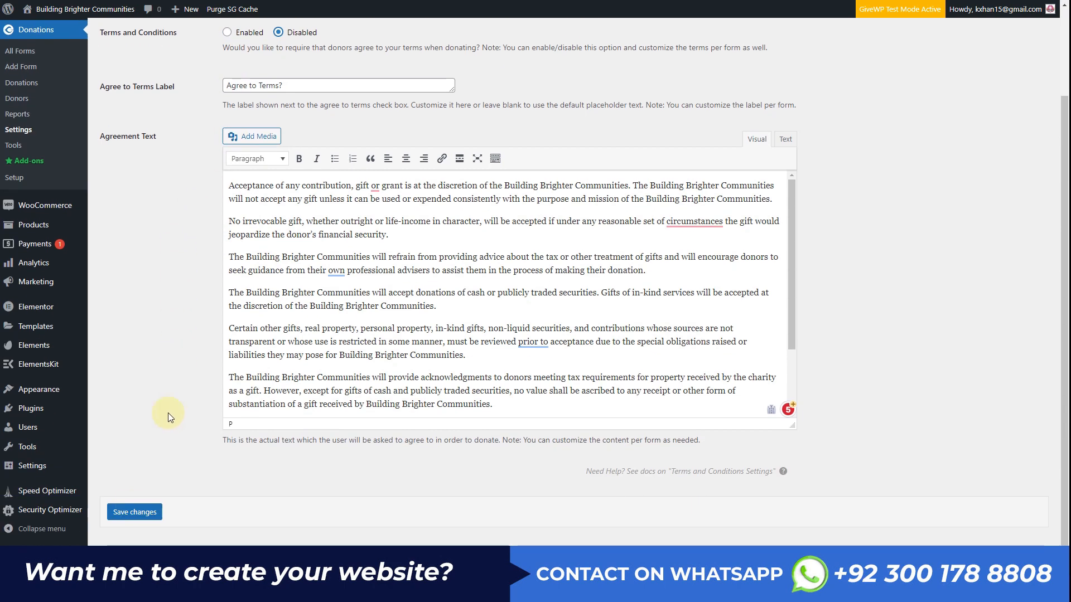
pyautogui.click(135, 512)
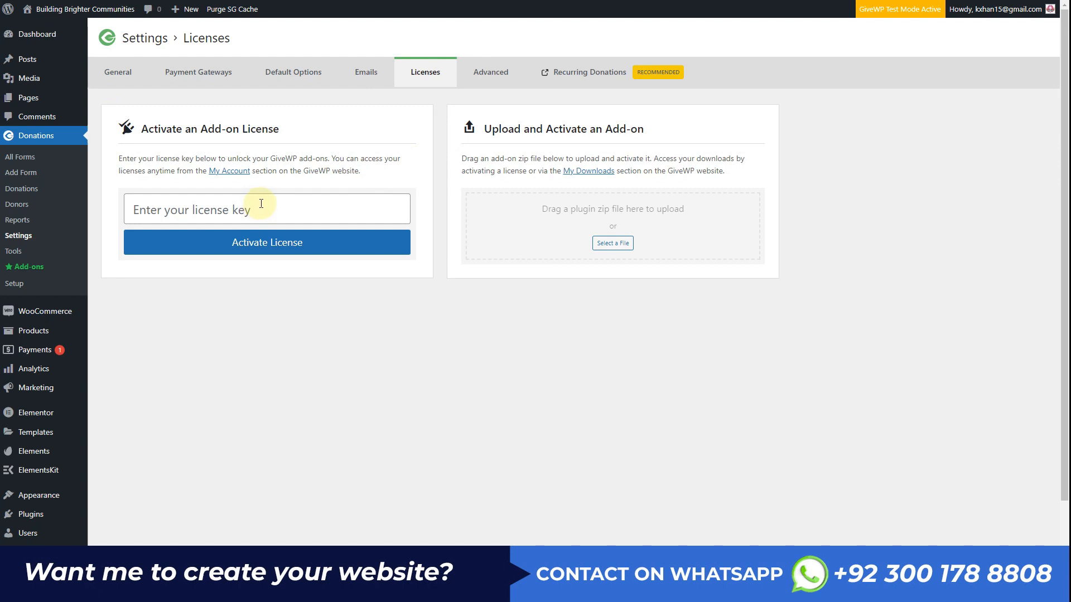
# - Clear the GiveWP cache from the advanced options and dismiss the confirmation
pyautogui.click(208, 207)
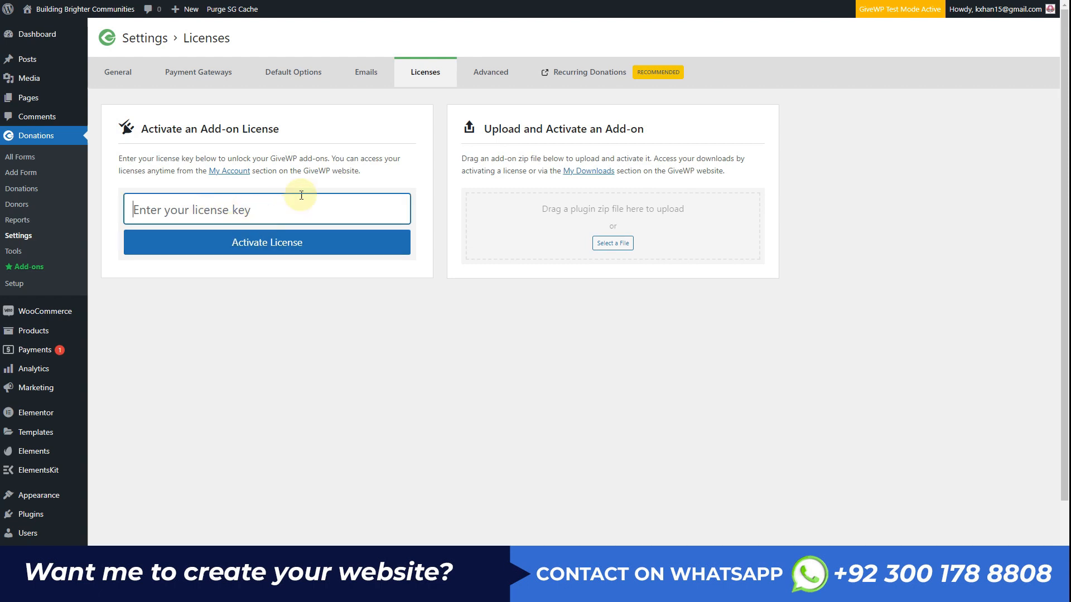
pyautogui.click(498, 84)
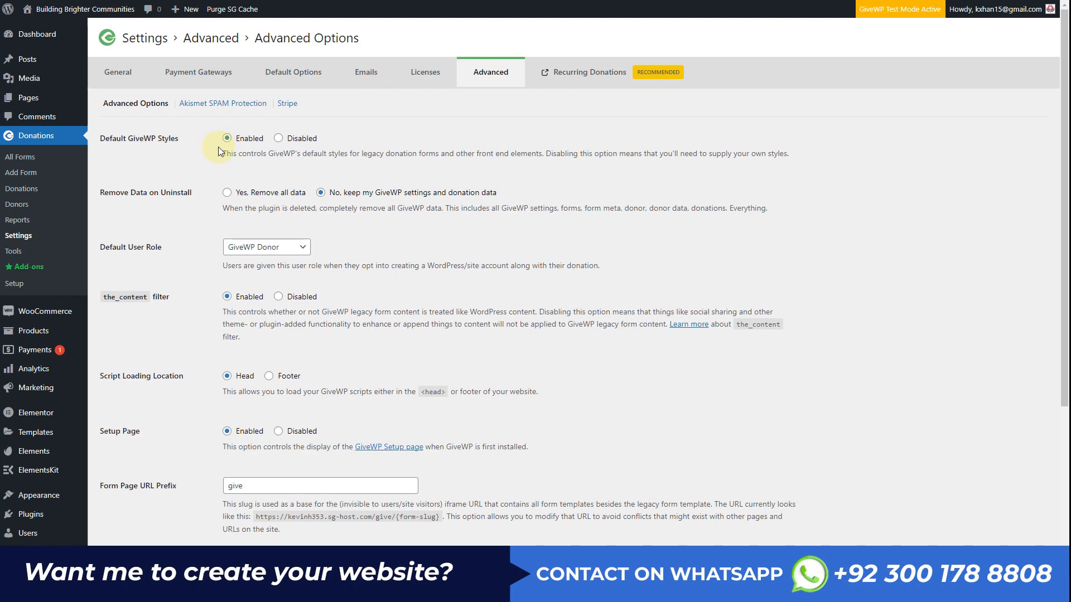
pyautogui.scroll(-4, 184, 240)
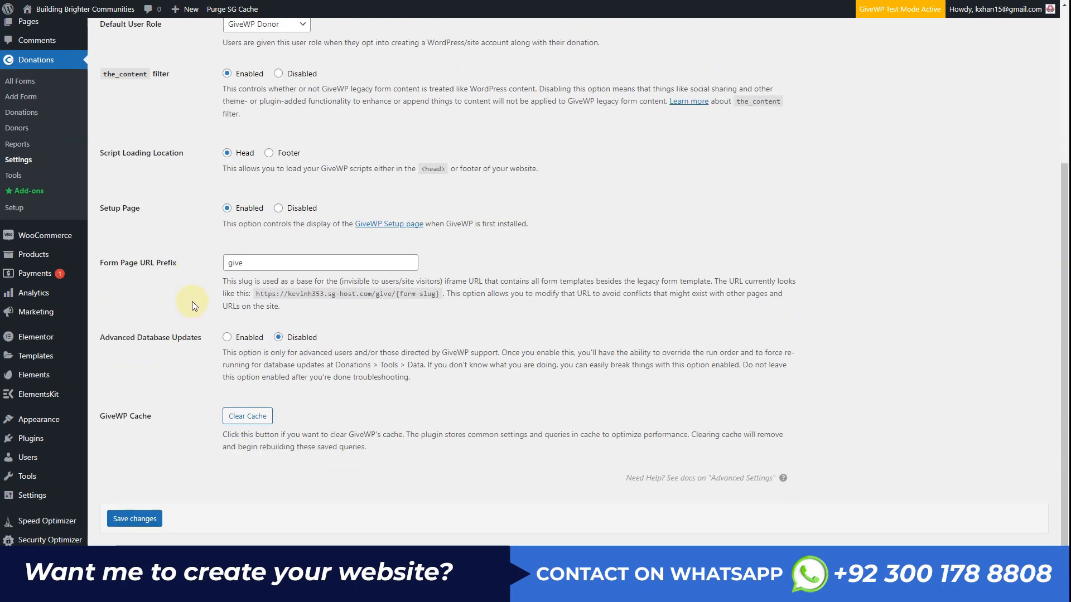
pyautogui.click(246, 418)
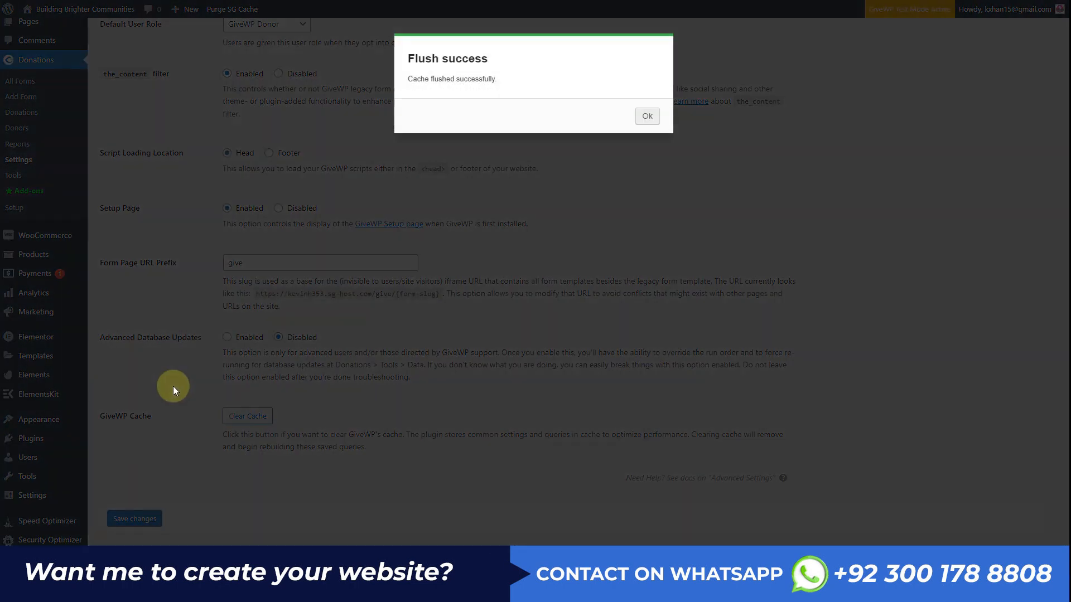
pyautogui.click(647, 116)
pyautogui.scroll(4, 166, 210)
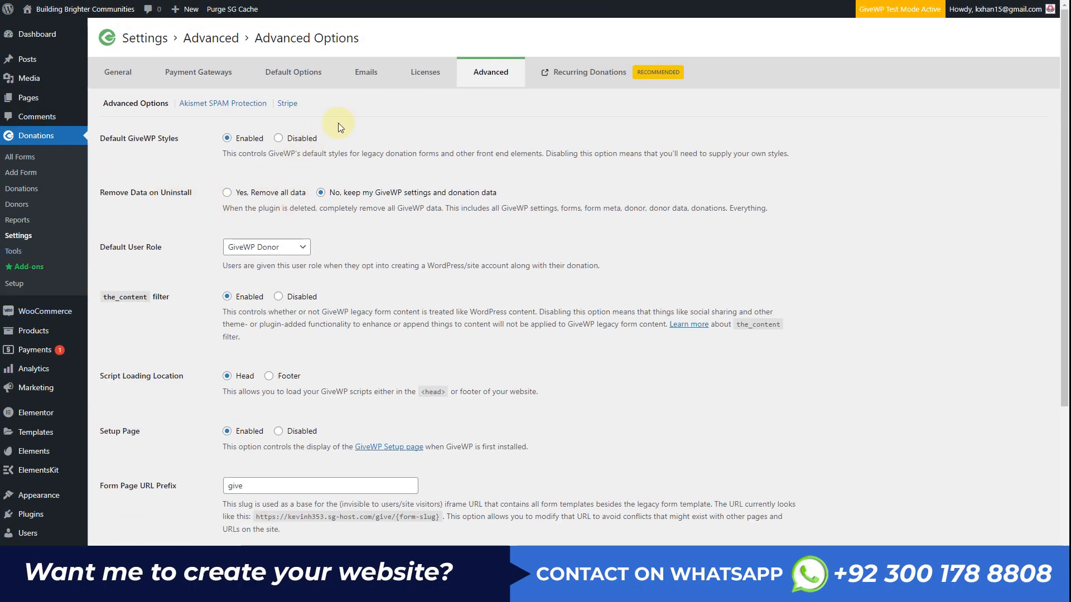
# - Try enabling Akismet SPAM Protection for donations, set it back to Disabled, and save the changes
pyautogui.click(208, 112)
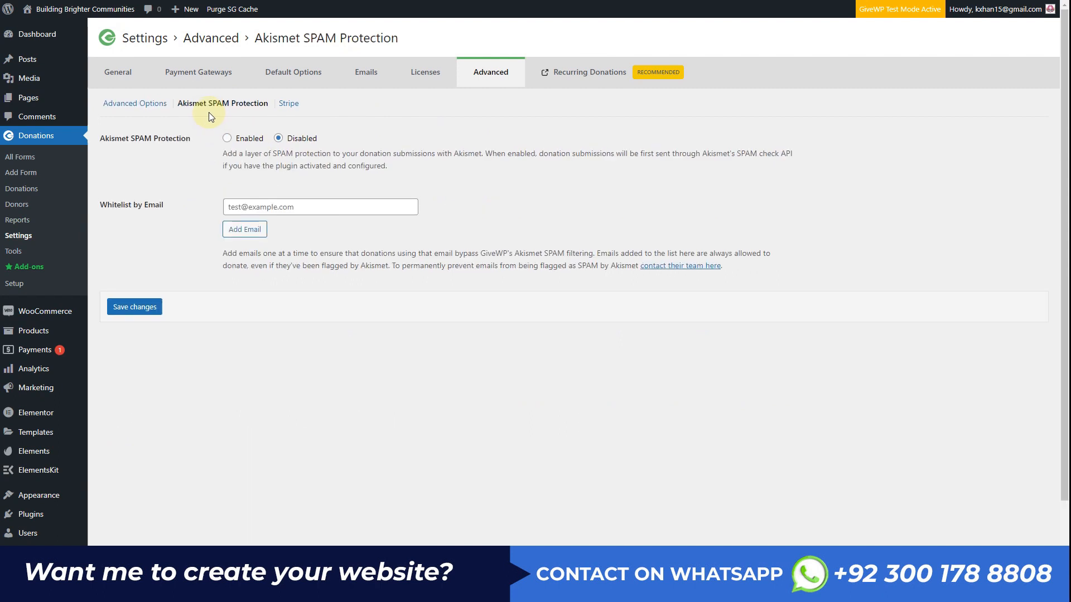
pyautogui.click(248, 141)
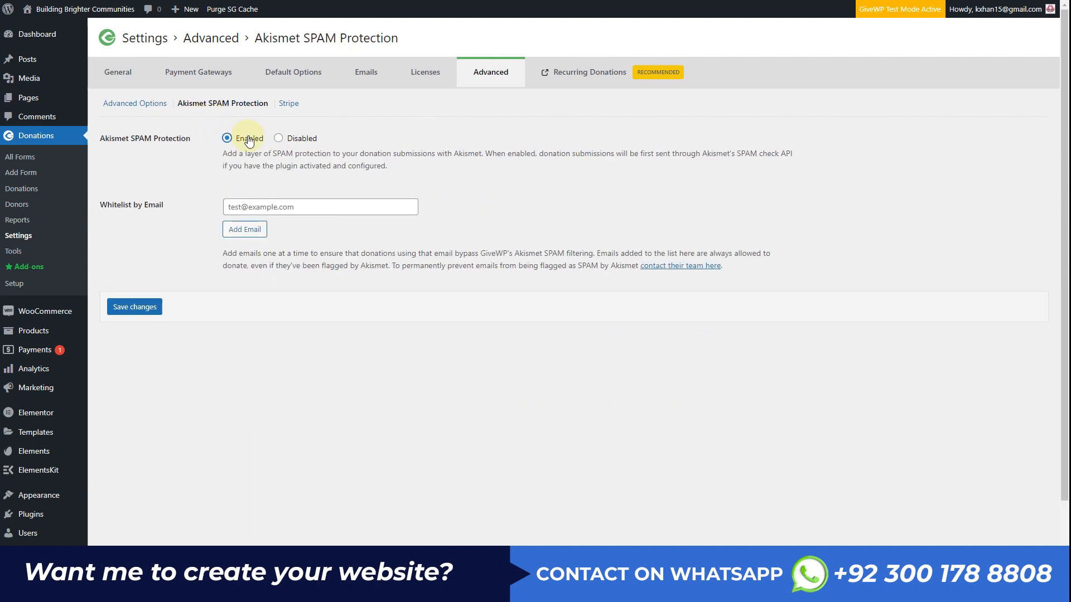
pyautogui.click(278, 139)
pyautogui.click(142, 309)
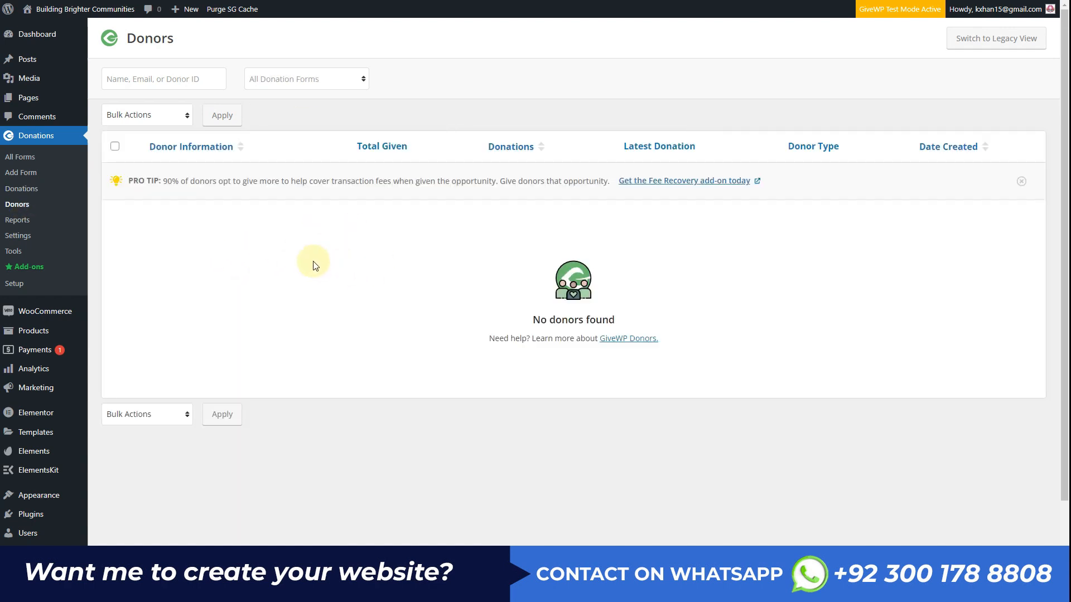
# - Open the donation reports, load the sample reports, and look through the revenue overview
pyautogui.click(37, 224)
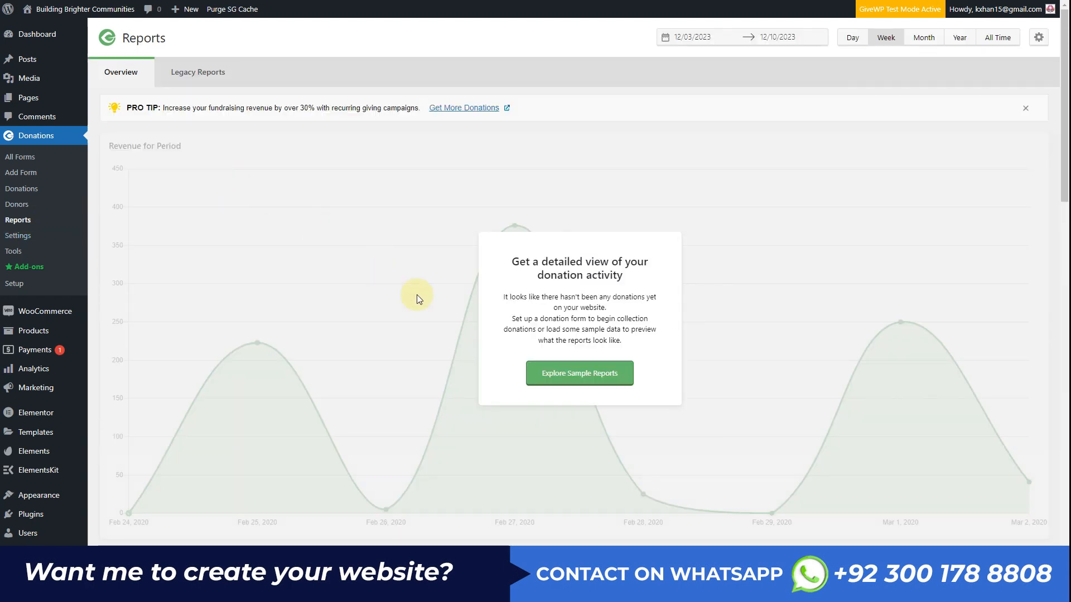
pyautogui.click(576, 375)
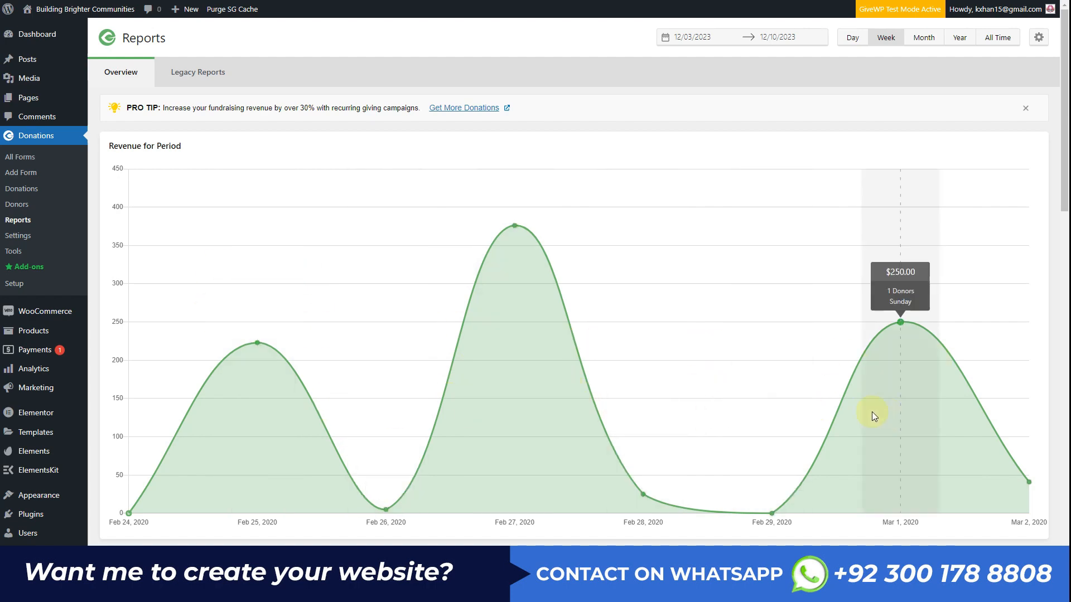
pyautogui.scroll(-4, 513, 413)
pyautogui.scroll(-1, 514, 414)
pyautogui.scroll(5, 416, 410)
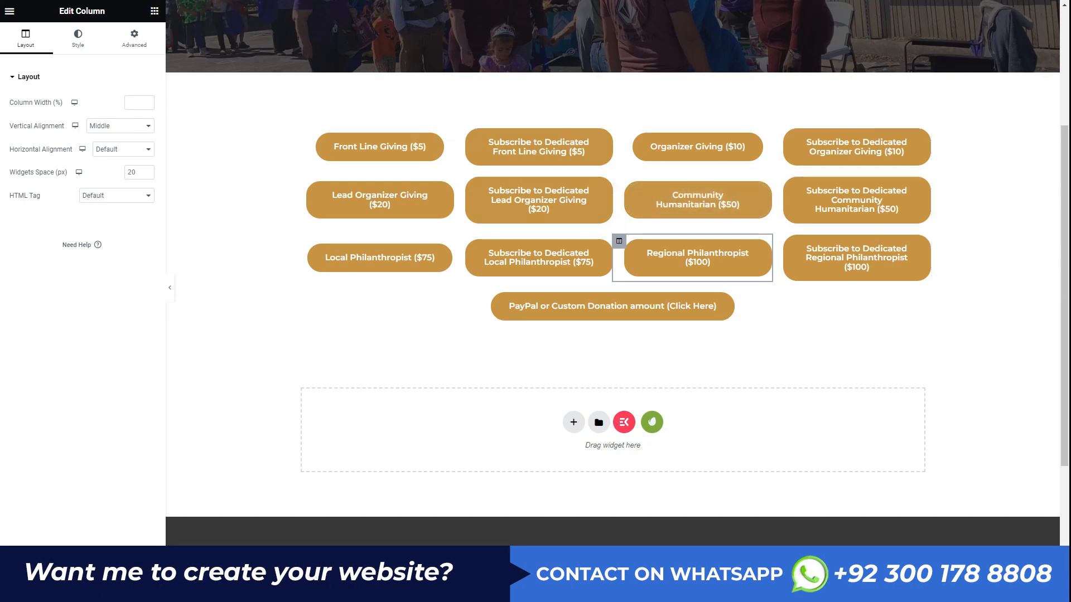
# - Open the existing Donation Form for editing and review its visual appearance and introduction settings
pyautogui.click(636, 1)
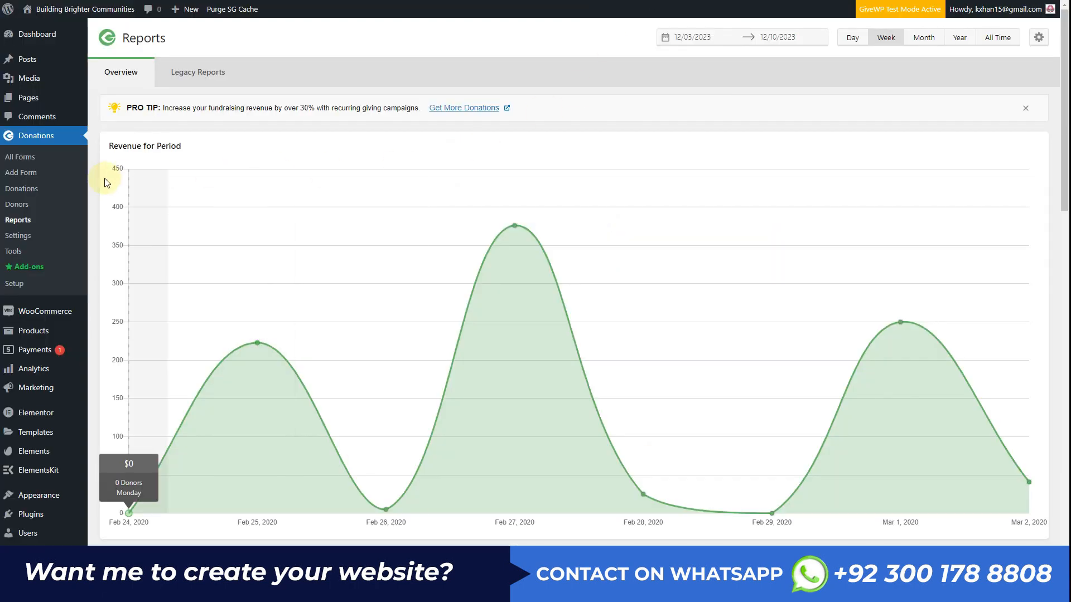
pyautogui.click(31, 157)
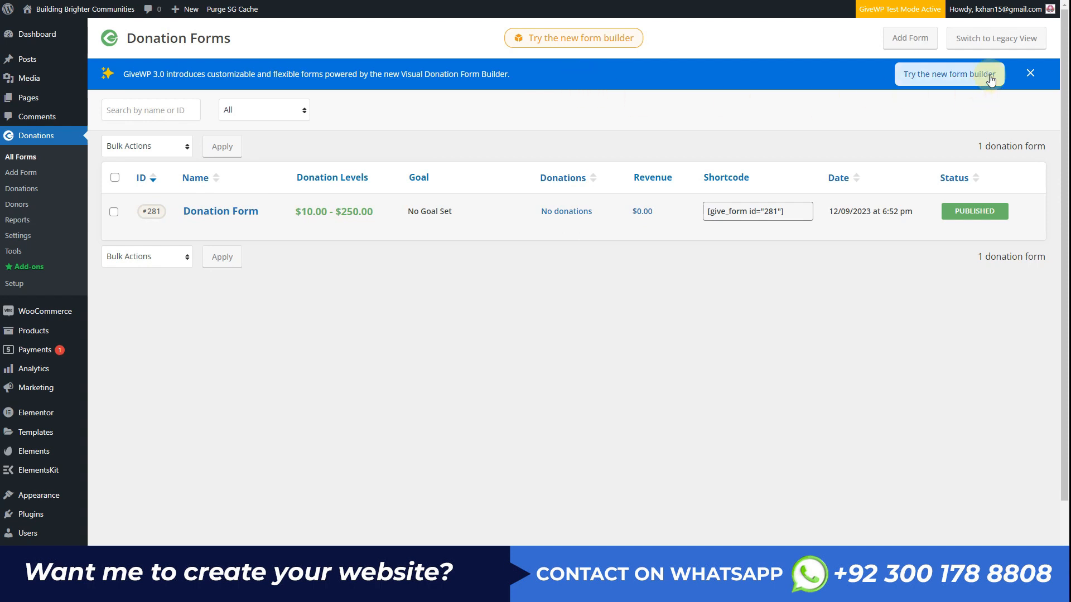
pyautogui.click(145, 228)
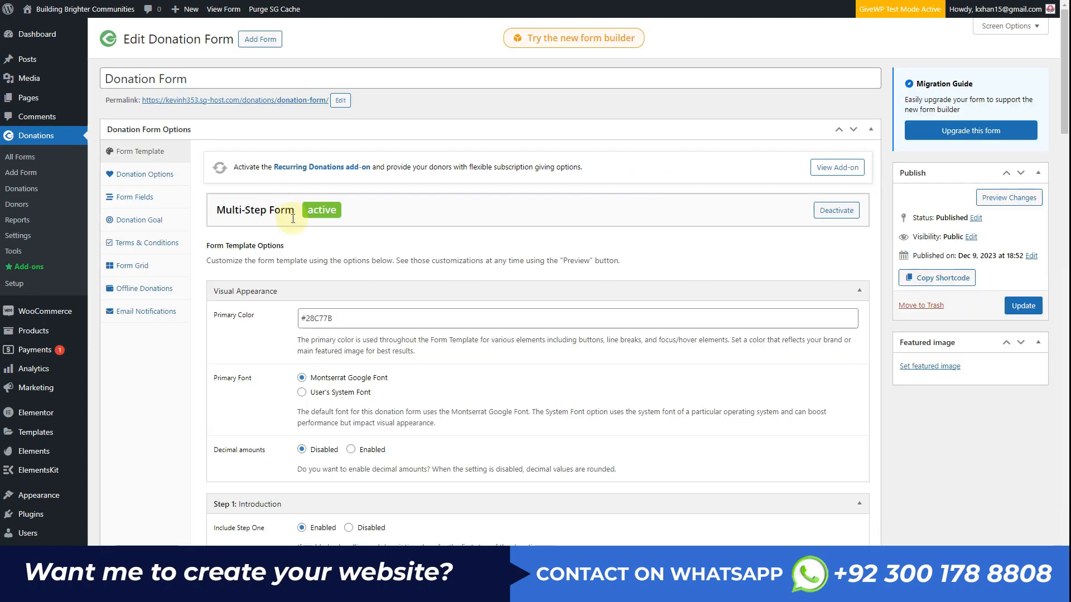
pyautogui.scroll(-3, 269, 350)
pyautogui.scroll(-5, 269, 350)
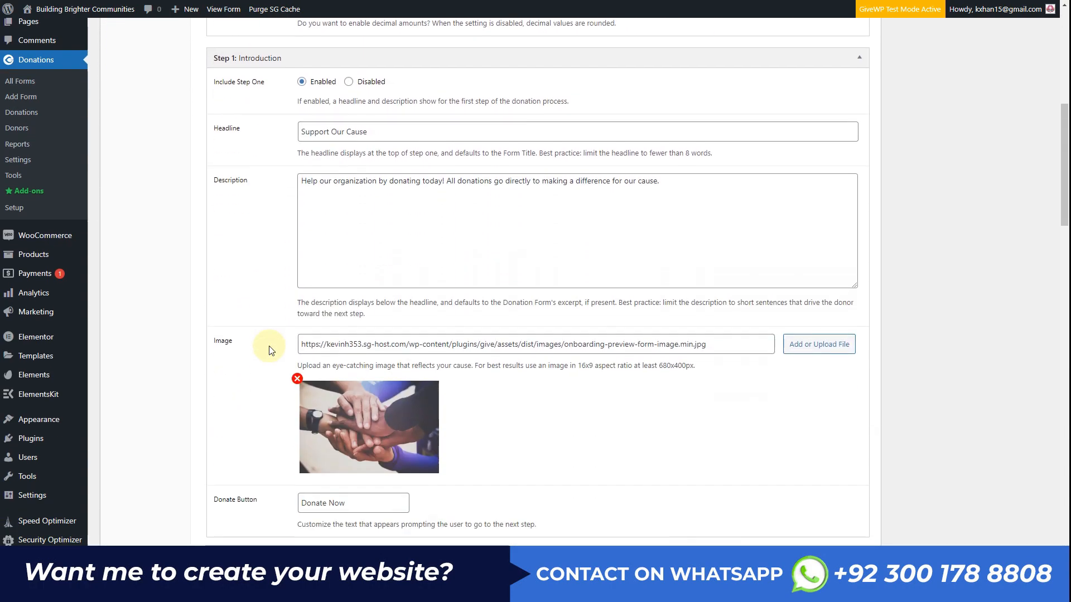
pyautogui.scroll(8, 269, 351)
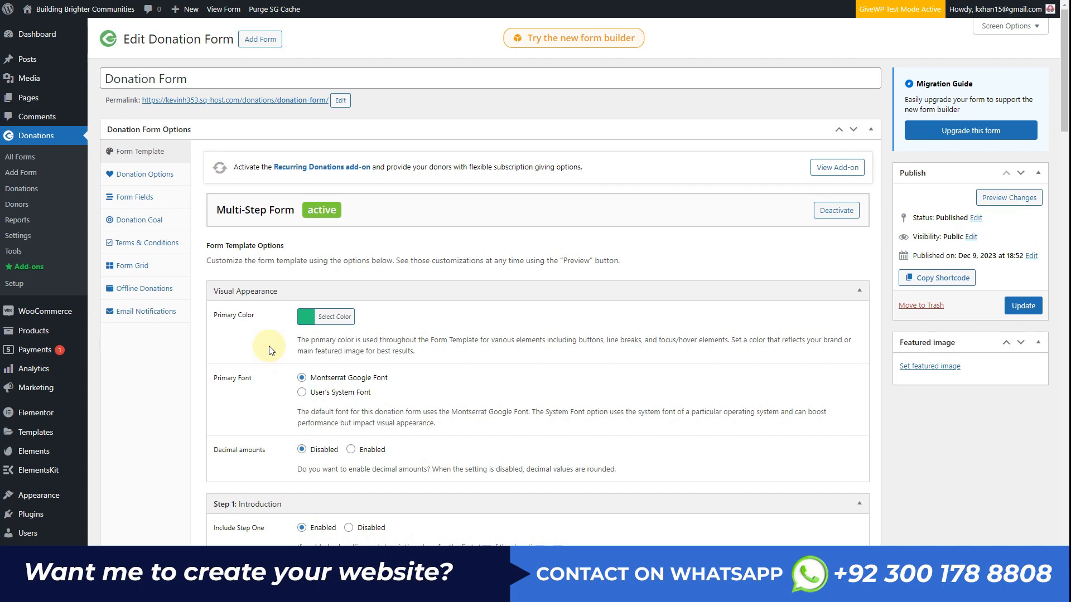
# - Start a donation form in the new form builder with the Classic form design
pyautogui.click(584, 44)
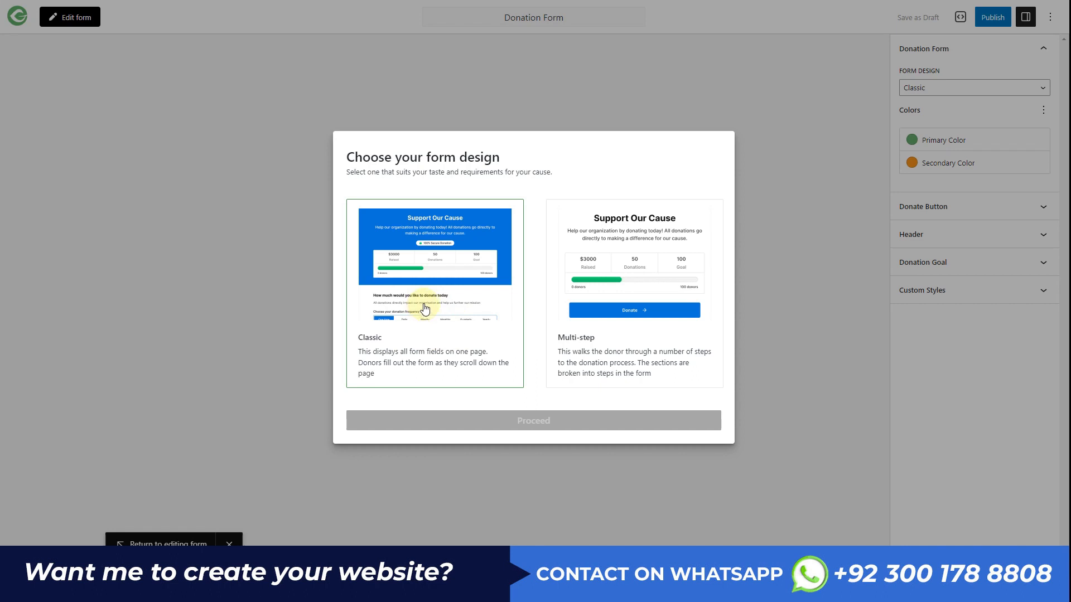
pyautogui.click(635, 251)
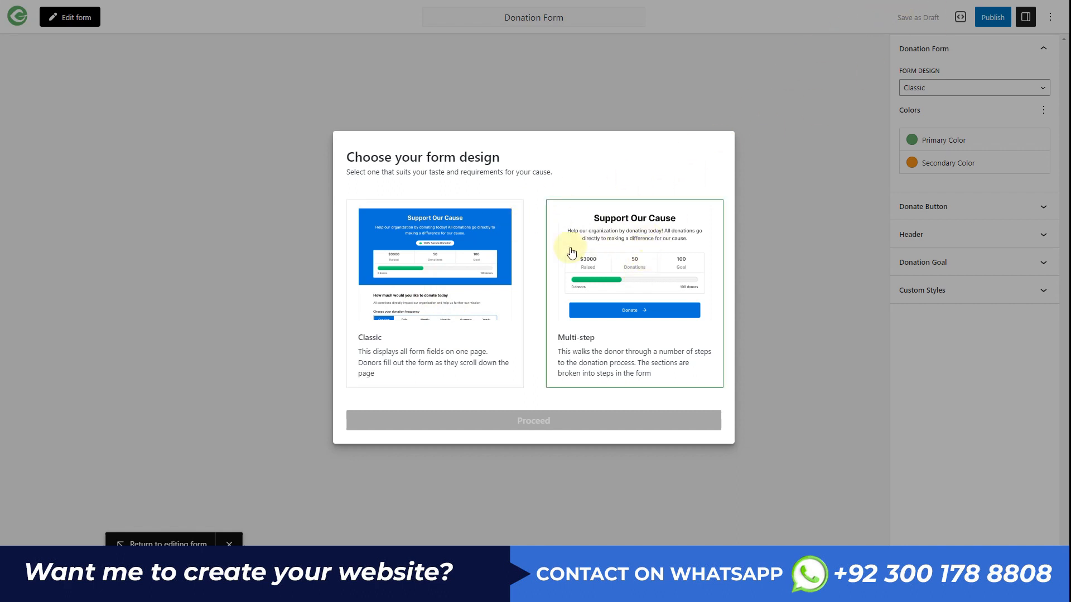
pyautogui.click(442, 278)
pyautogui.click(535, 424)
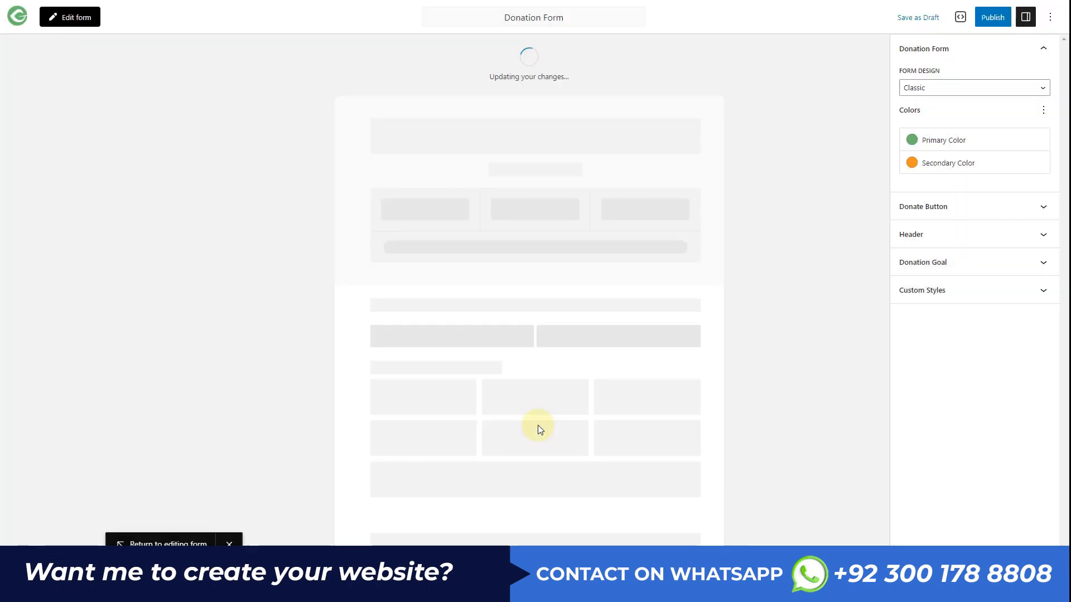
# - Look over the Classic form preview and set the form's primary color to Luminous vivid amber (#FCB900)
pyautogui.scroll(-6, 354, 283)
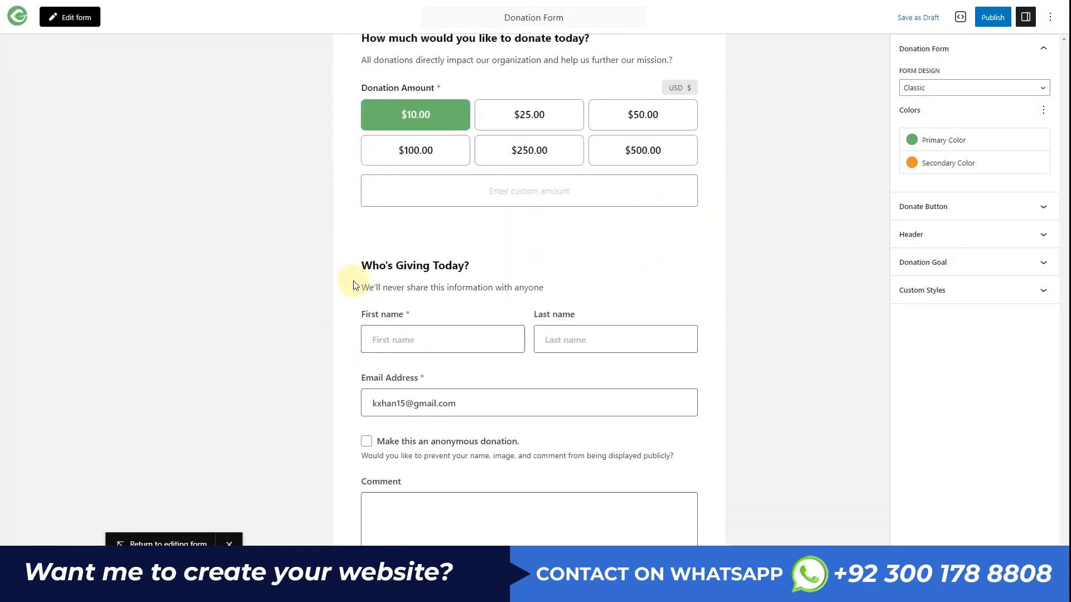
pyautogui.scroll(-12, 352, 286)
pyautogui.scroll(2, 352, 287)
pyautogui.scroll(16, 353, 288)
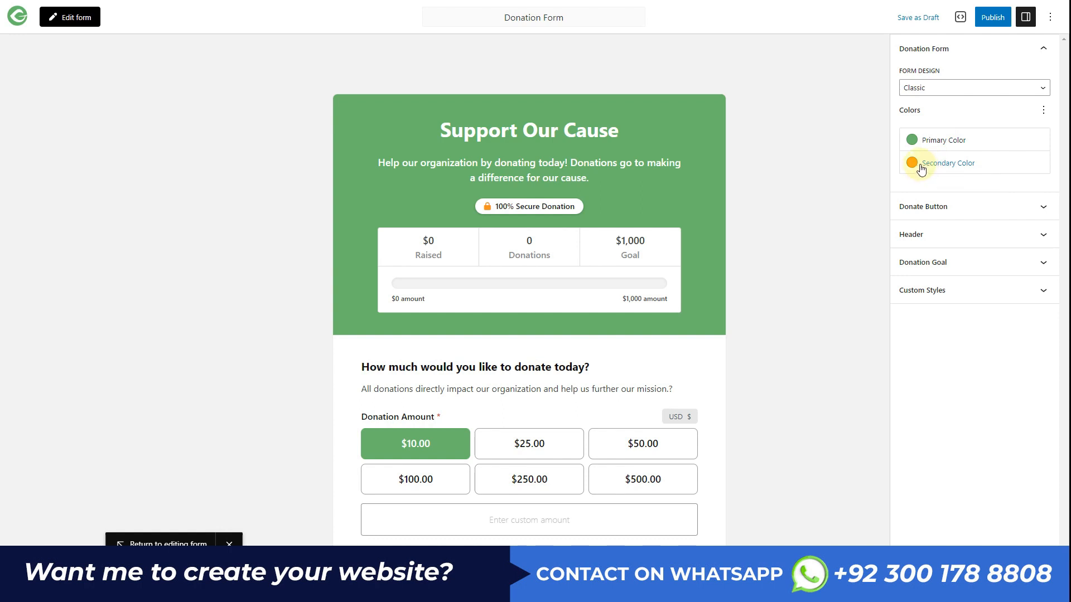
pyautogui.click(941, 142)
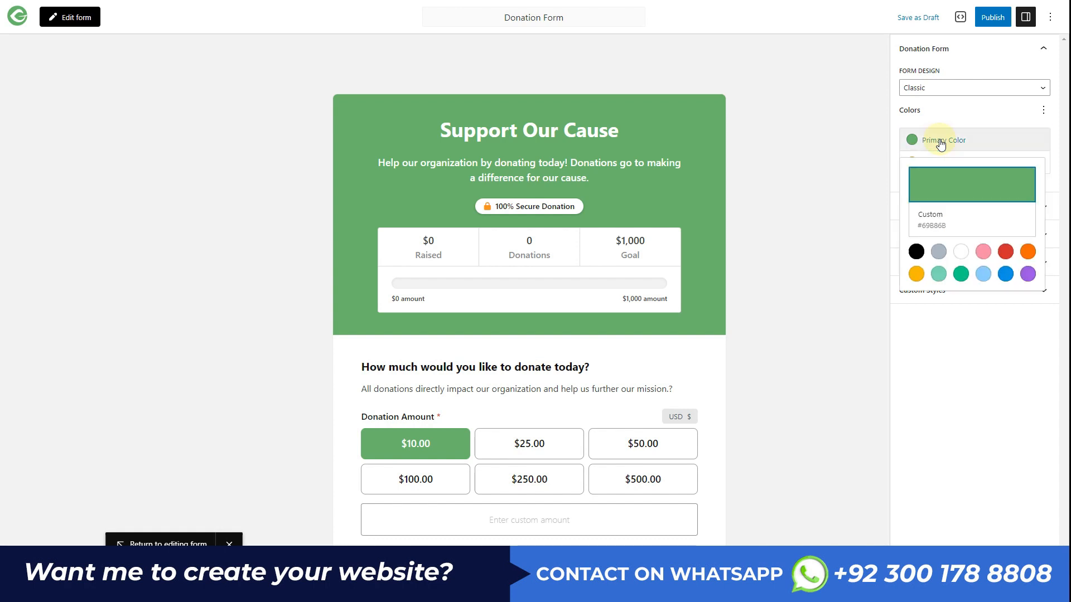
pyautogui.click(916, 274)
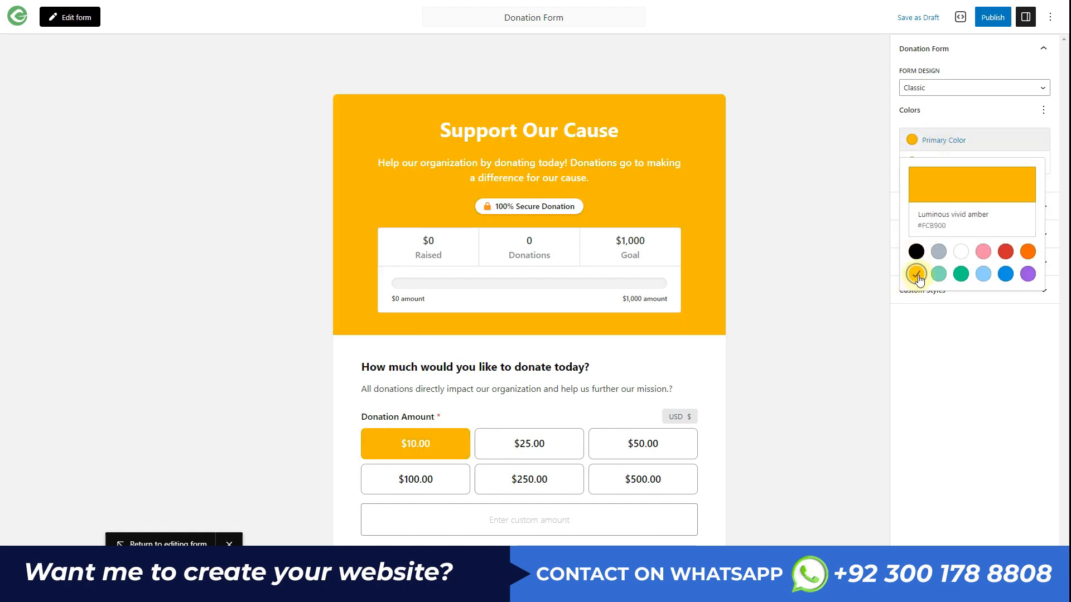
pyautogui.click(935, 361)
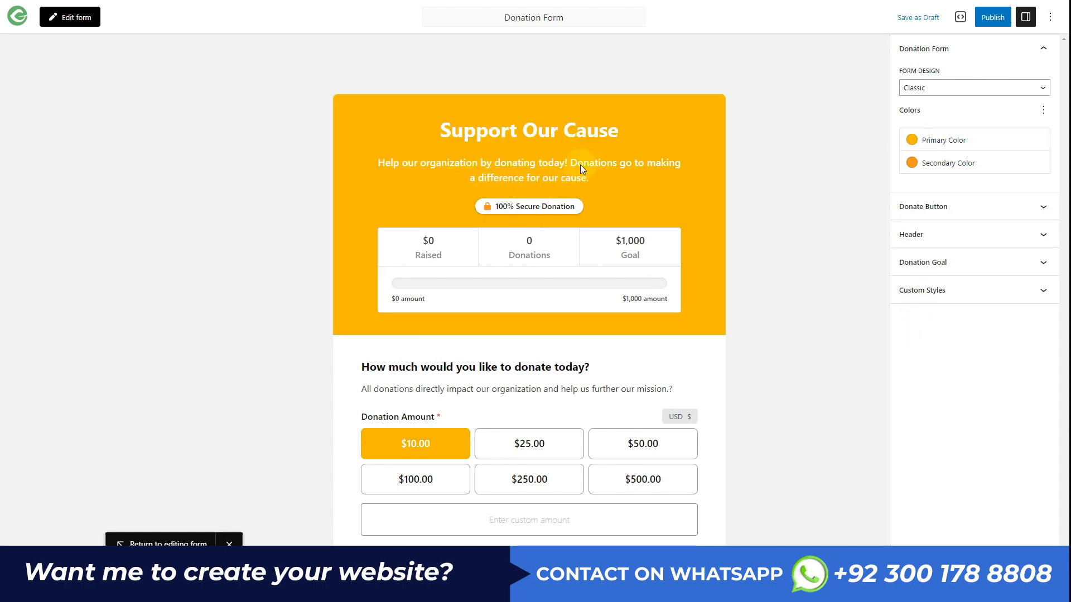
# - Review the donate button caption and the header's heading and description settings against the form preview
pyautogui.click(930, 207)
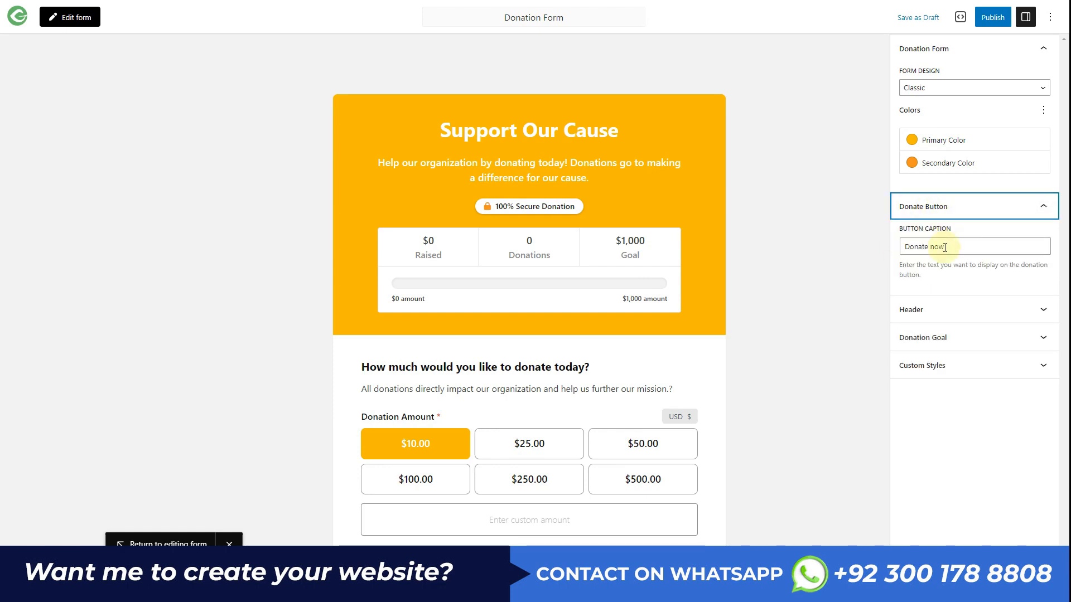
pyautogui.scroll(-8, 593, 317)
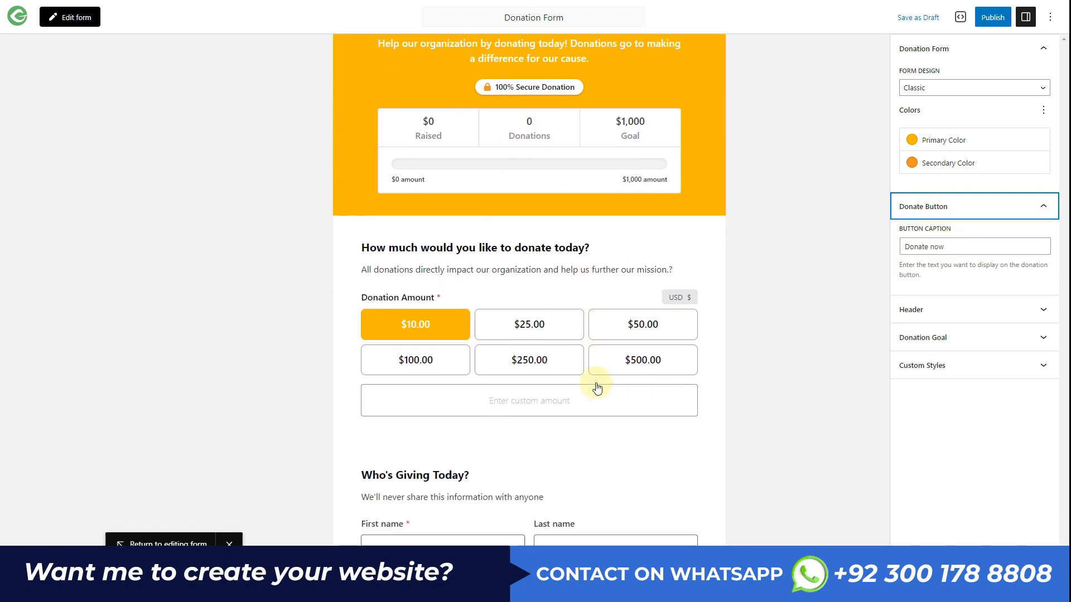
pyautogui.scroll(-10, 572, 370)
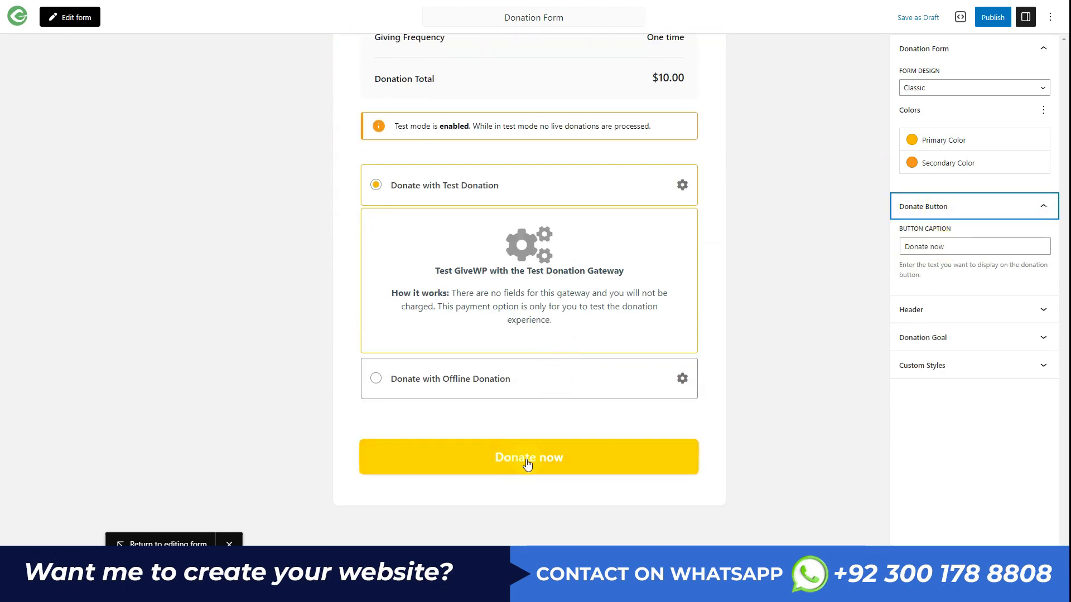
pyautogui.click(935, 311)
pyautogui.scroll(10, 440, 246)
pyautogui.scroll(7, 439, 246)
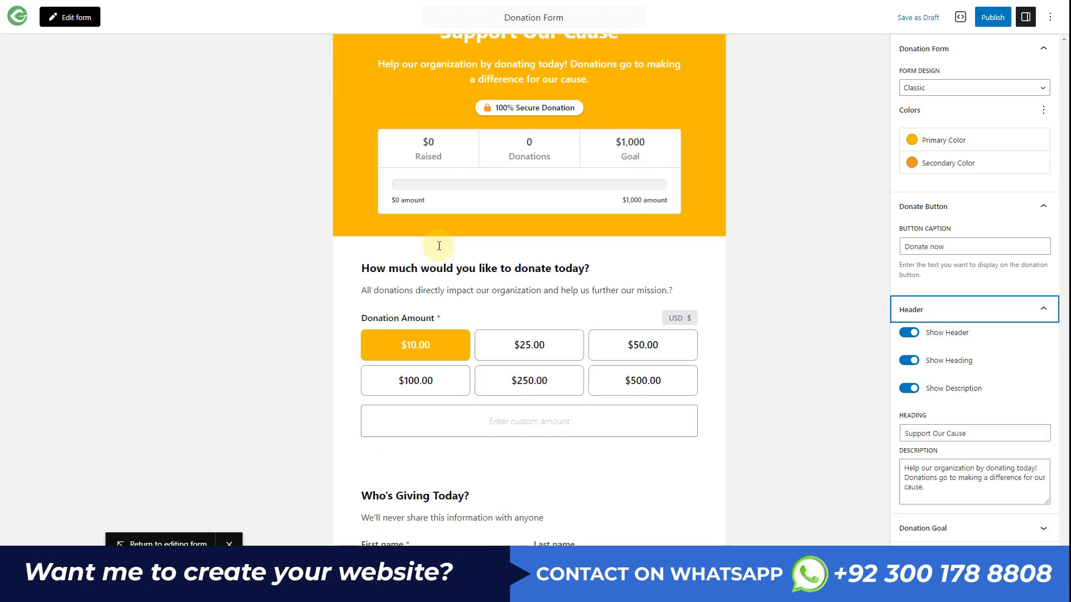
pyautogui.moveTo(980, 433); pyautogui.dragTo(910, 439)
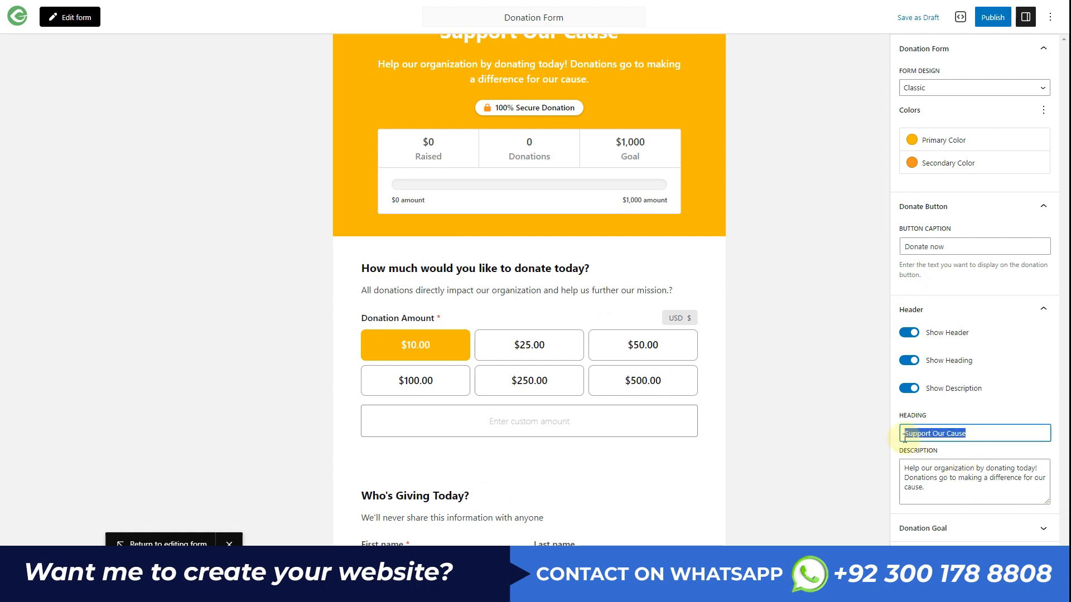
pyautogui.moveTo(925, 490); pyautogui.dragTo(902, 469)
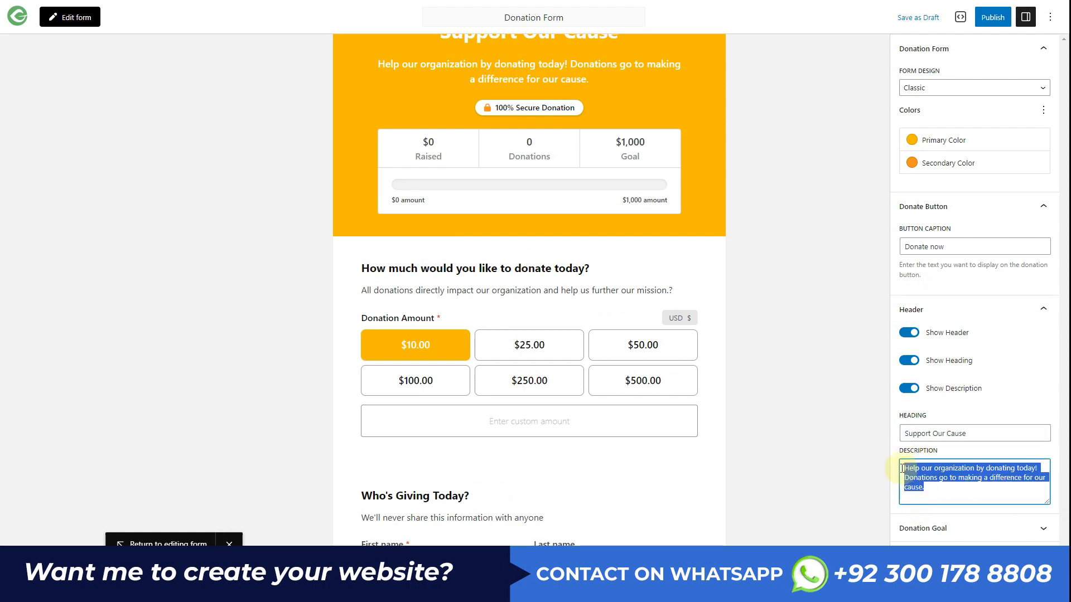
pyautogui.scroll(2, 520, 257)
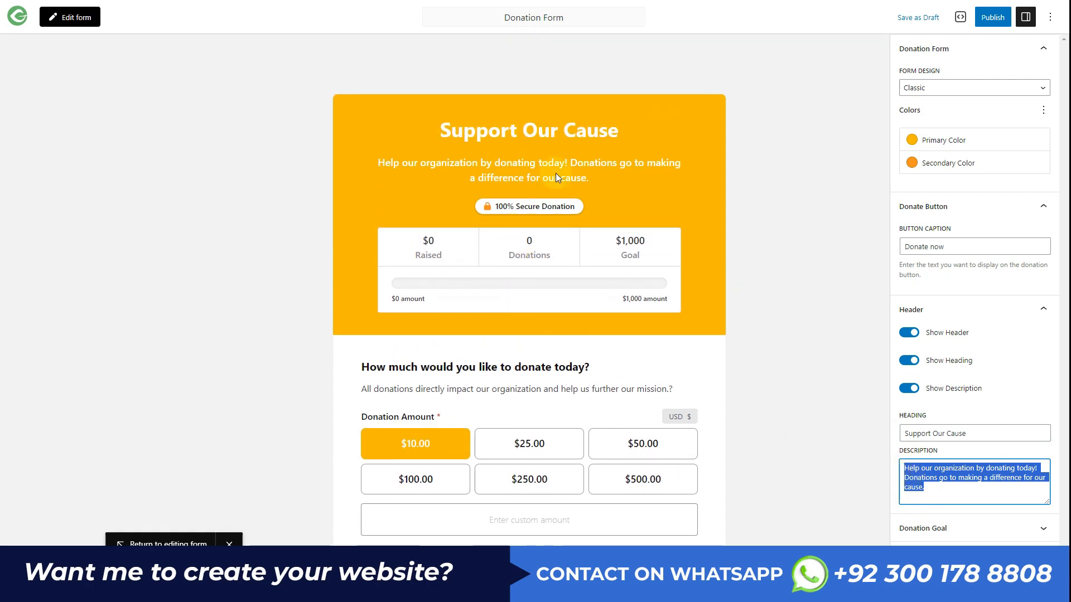
# - Try hiding the form's entire header and show it again
pyautogui.click(908, 333)
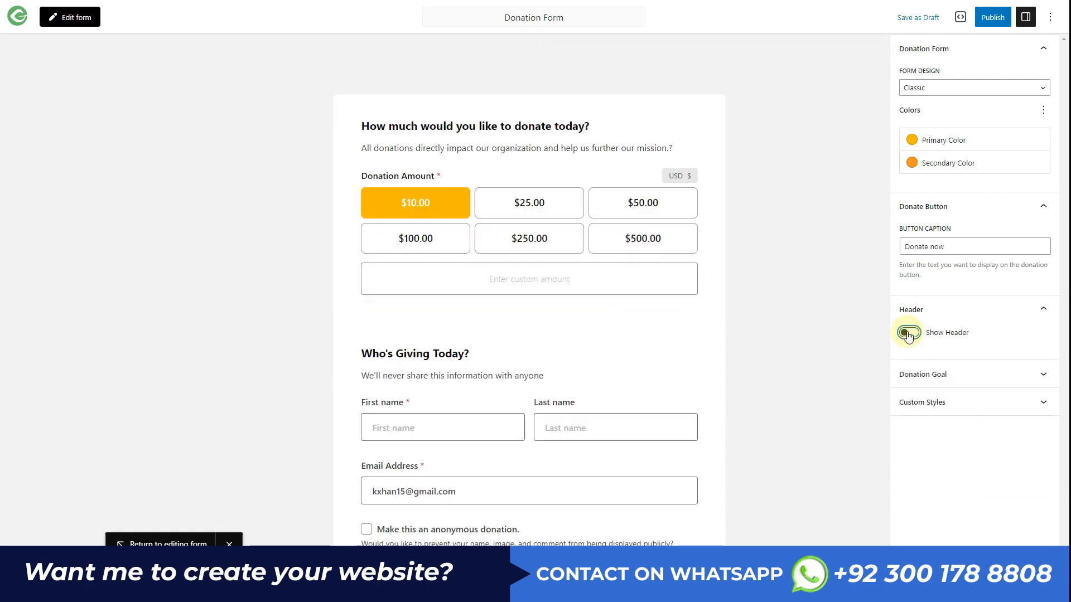
pyautogui.click(909, 333)
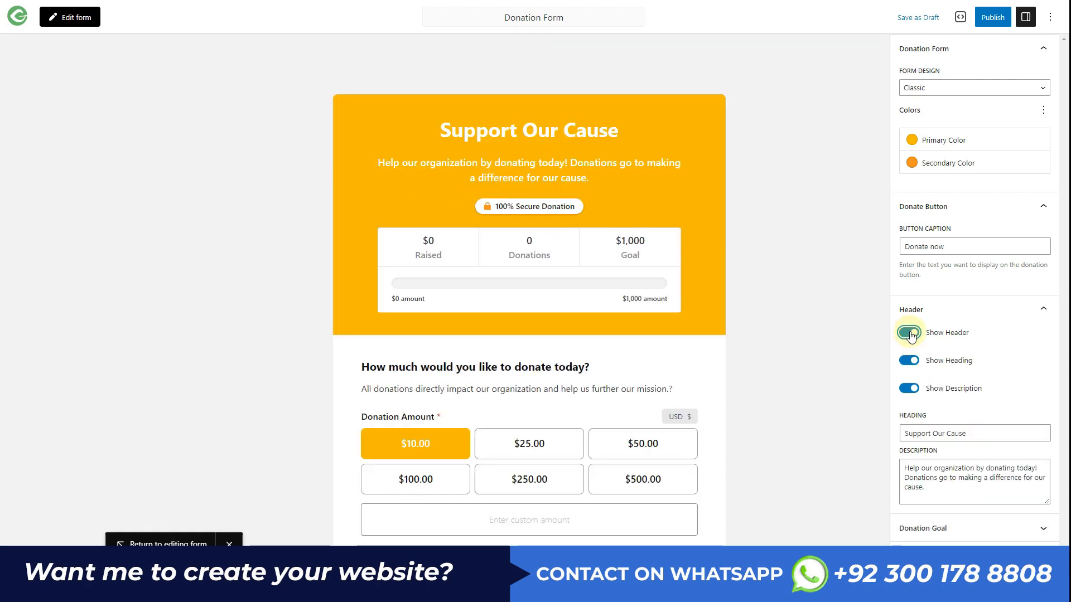
pyautogui.click(909, 333)
pyautogui.click(908, 333)
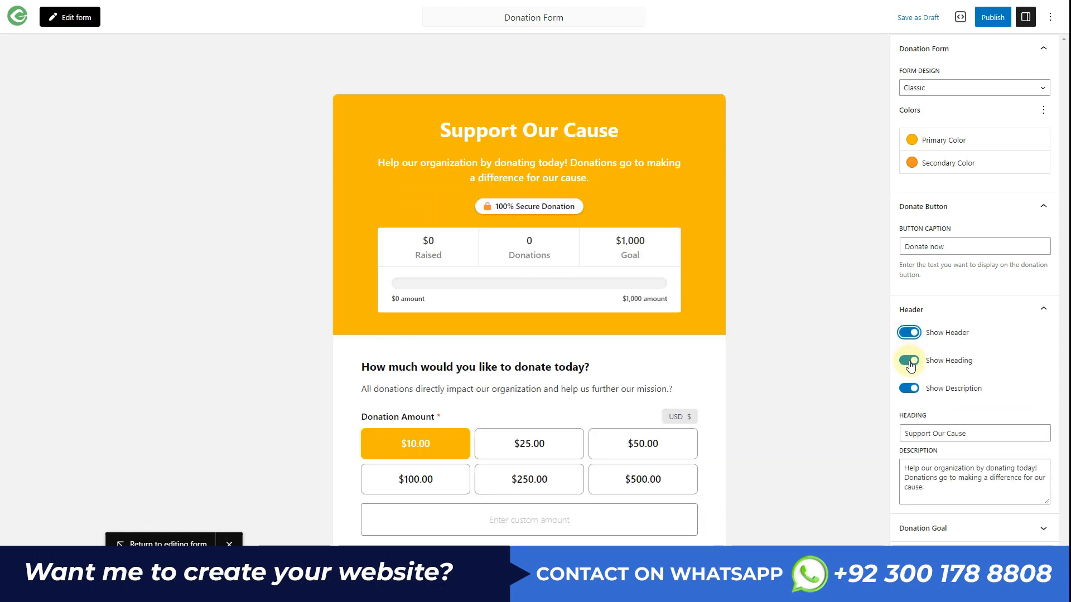
# - Try hiding the header's heading and description in turn, and show each of them again
pyautogui.click(909, 362)
pyautogui.click(908, 364)
pyautogui.click(909, 362)
pyautogui.click(909, 362)
pyautogui.click(913, 389)
pyautogui.click(913, 389)
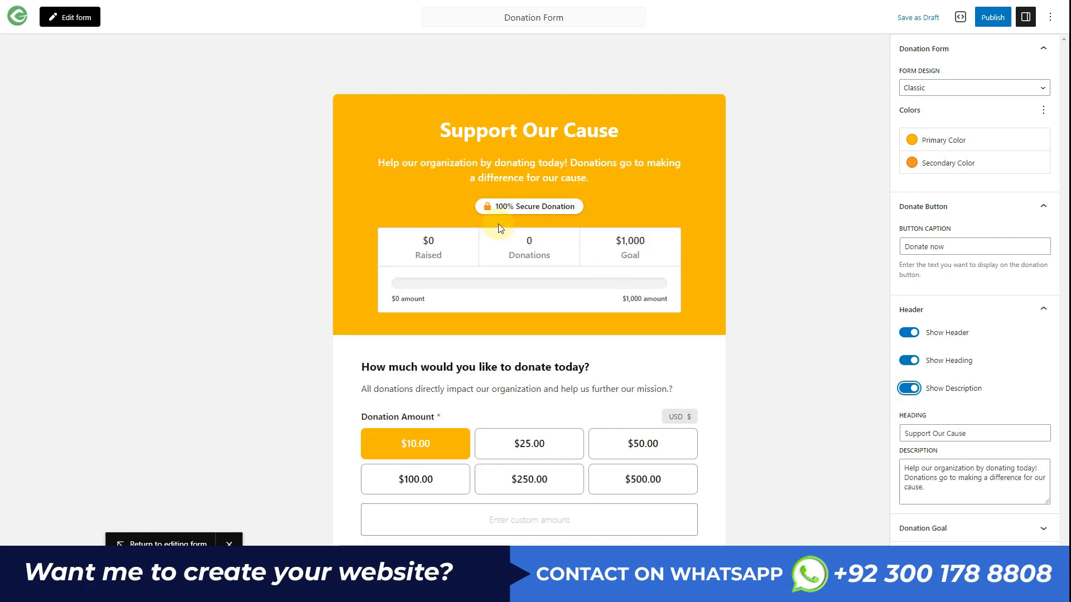
# - Turn off the form's donation goal and publish the Donation Form with Public visibility
pyautogui.click(943, 529)
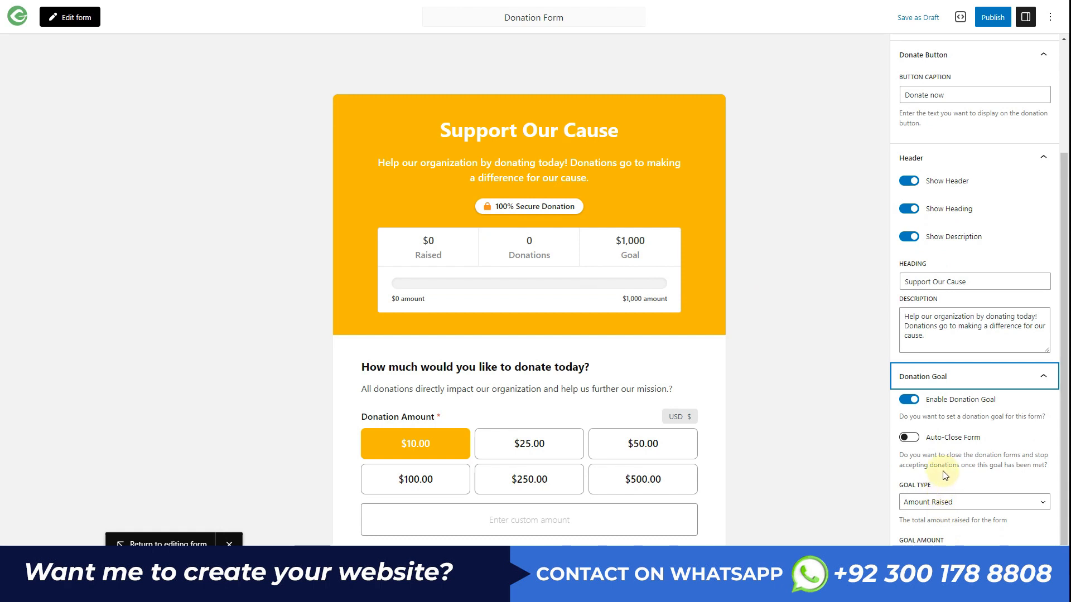
pyautogui.click(909, 399)
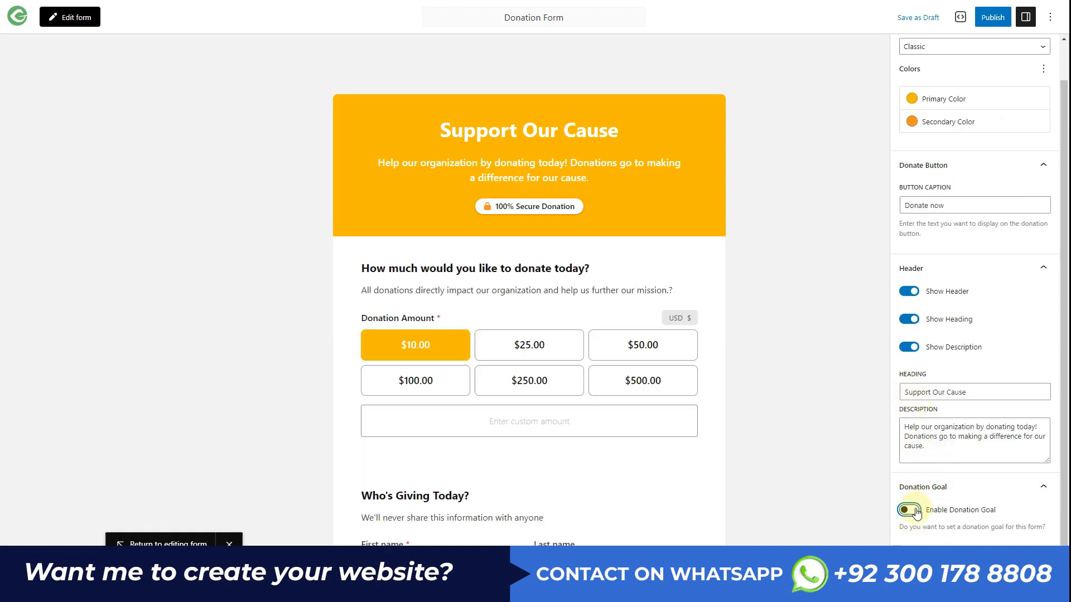
pyautogui.click(910, 510)
pyautogui.click(909, 401)
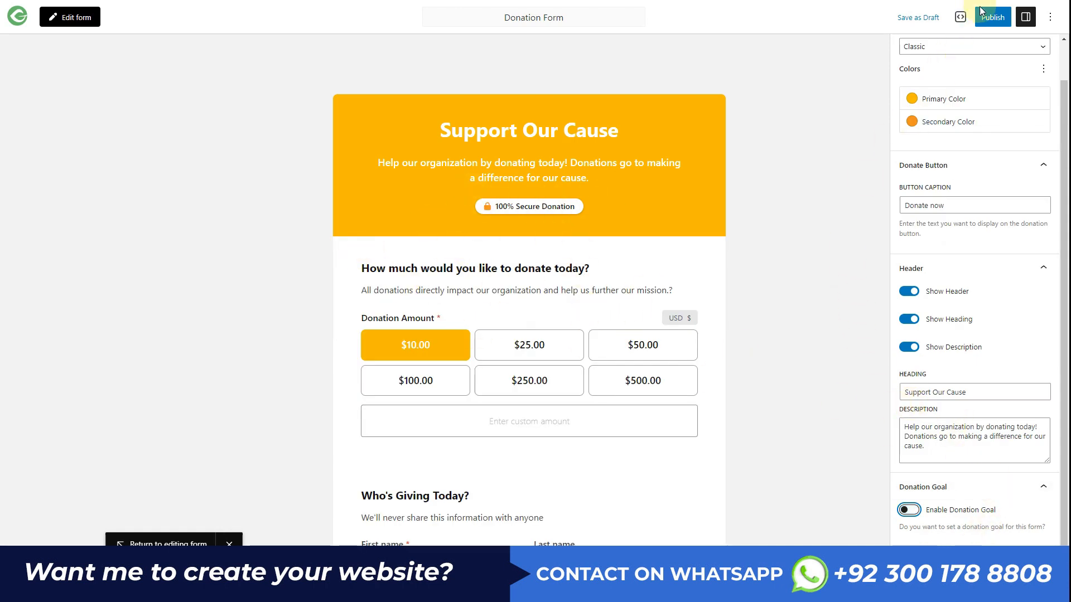
pyautogui.click(1002, 22)
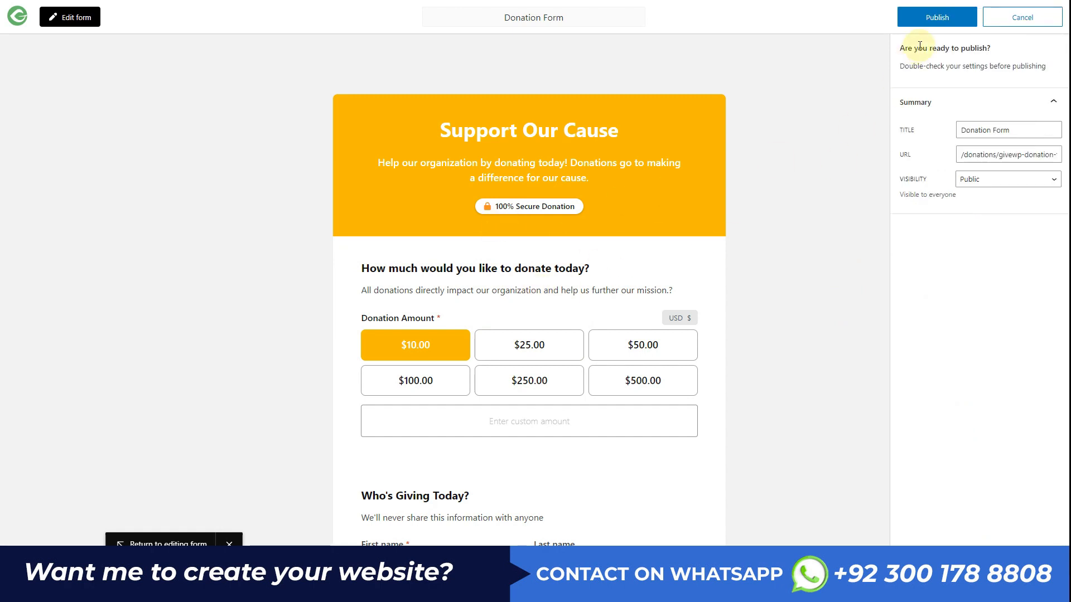
pyautogui.click(935, 25)
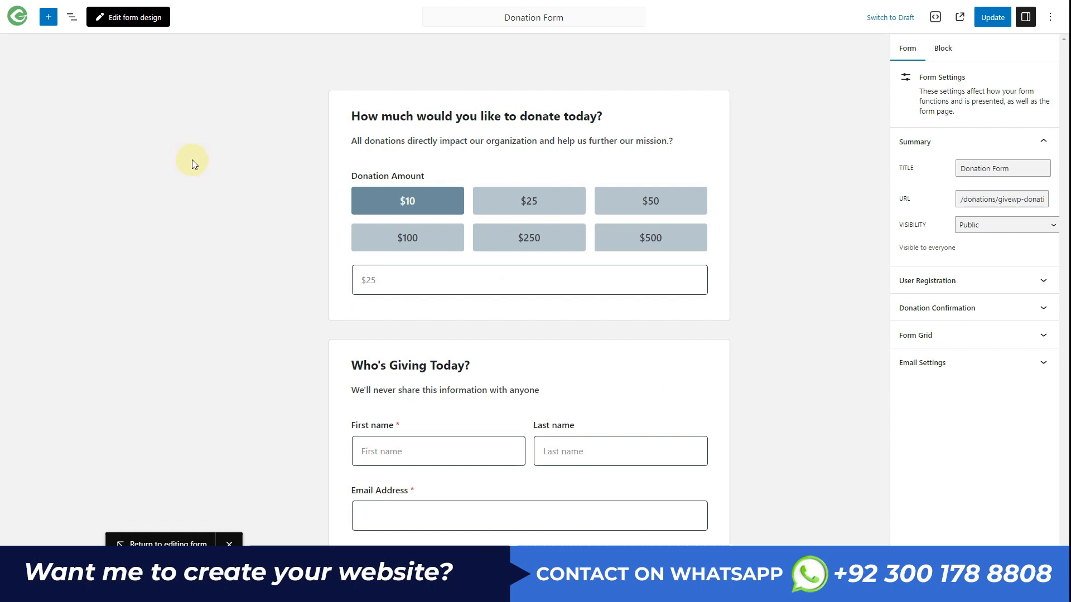
# - Remove the stray question mark from the end of the description in the "How much would you like to donate today?" section
pyautogui.scroll(-10, 524, 446)
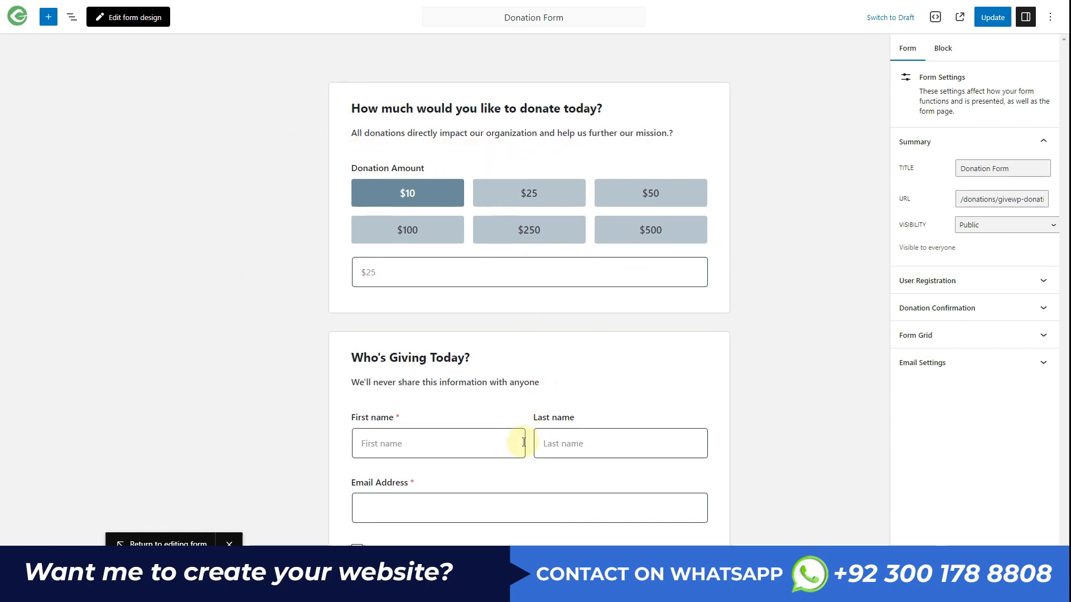
pyautogui.scroll(10, 524, 446)
pyautogui.scroll(1, 524, 451)
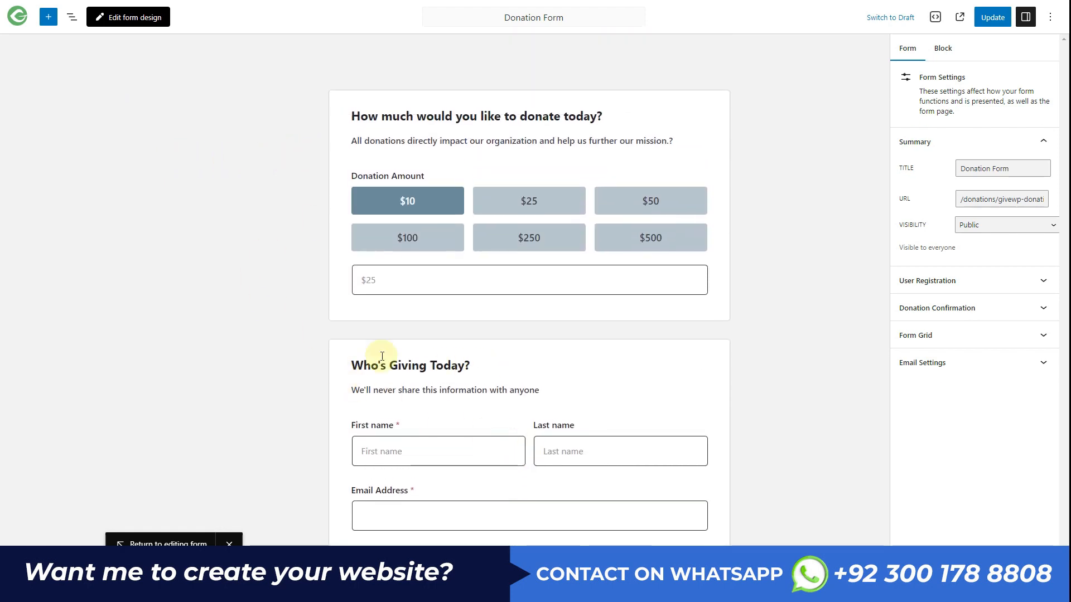
pyautogui.click(464, 134)
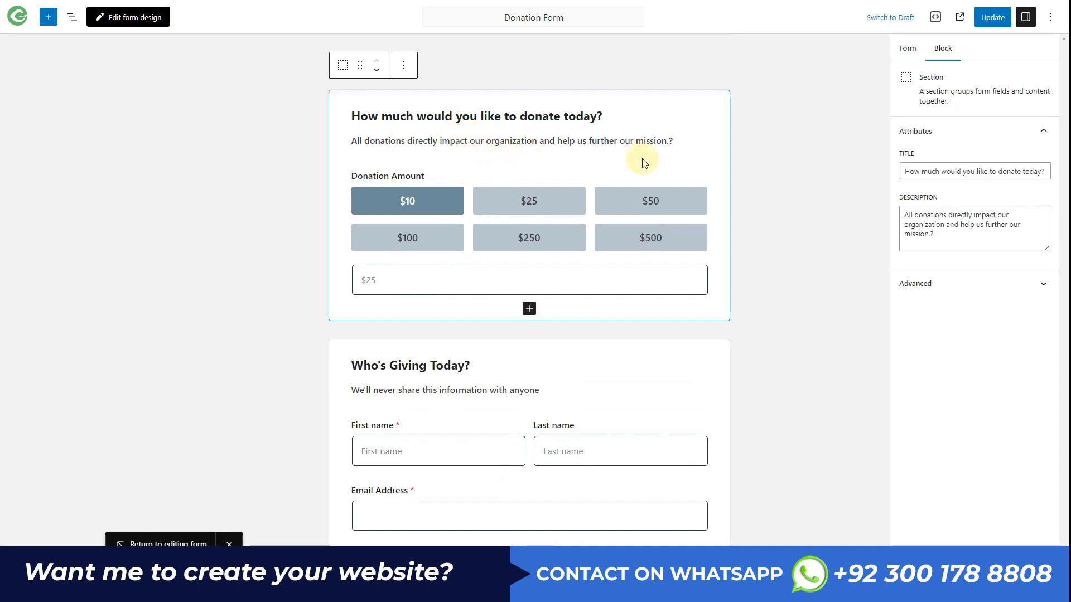
pyautogui.click(908, 50)
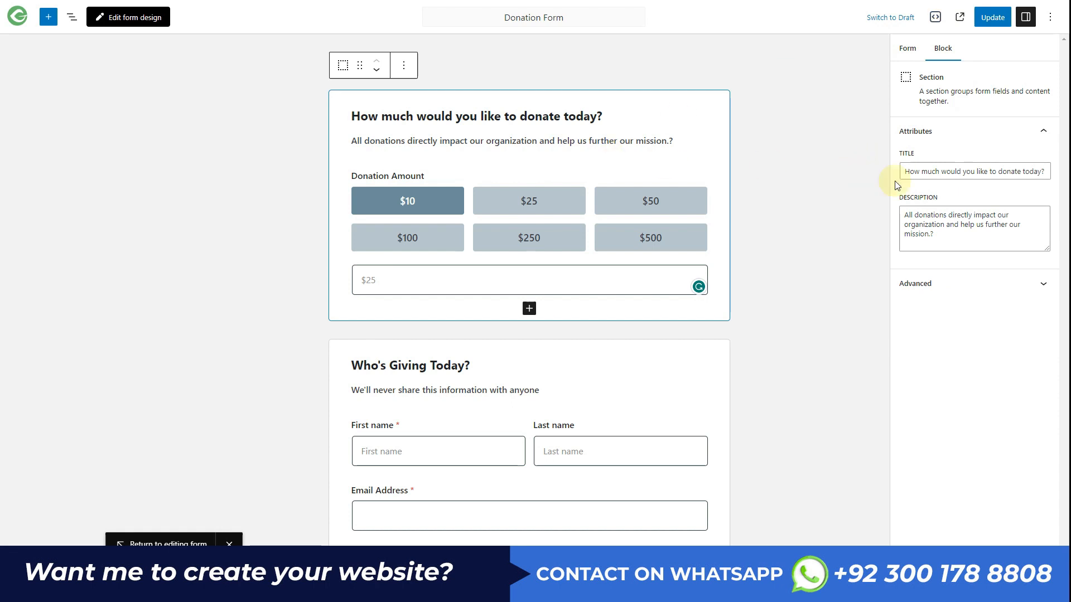
pyautogui.click(928, 172)
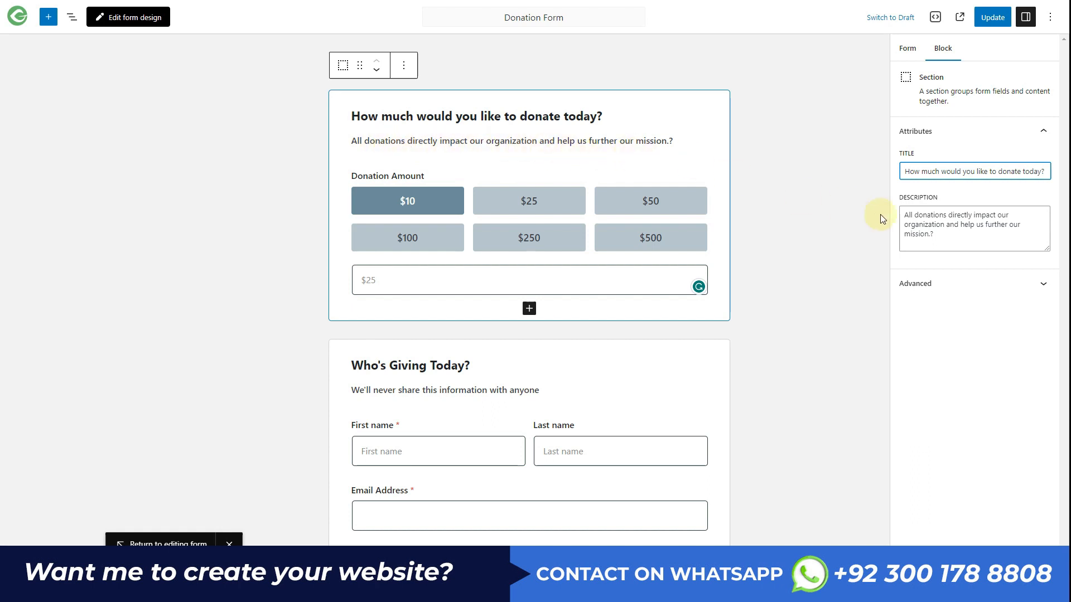
pyautogui.click(937, 237)
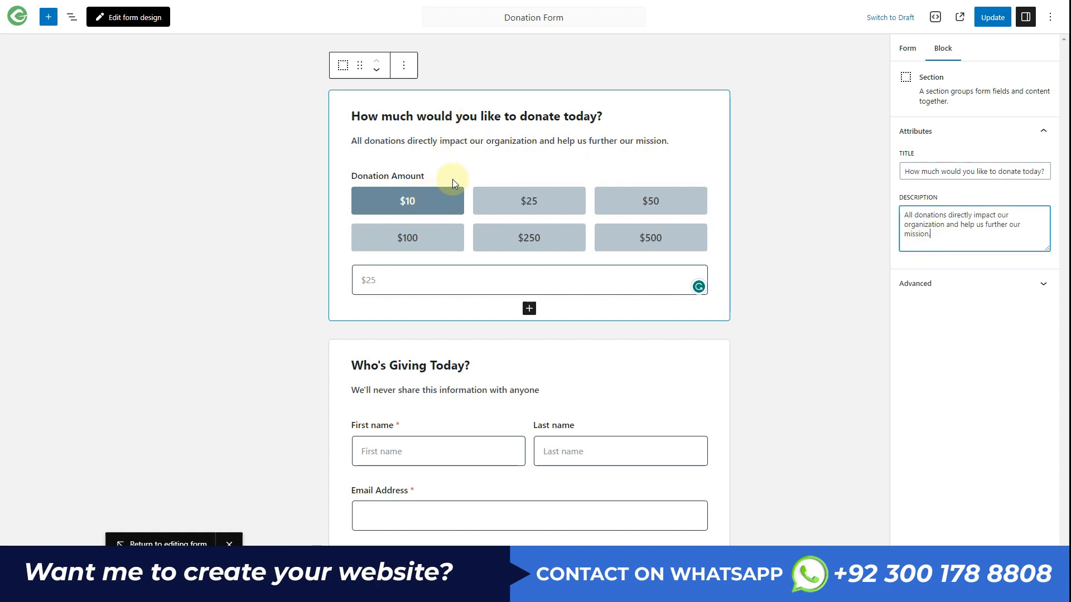
# - Browse the field blocks available for the form and check the price of the Form Field Manager add-on that unlocks additional fields
pyautogui.click(410, 185)
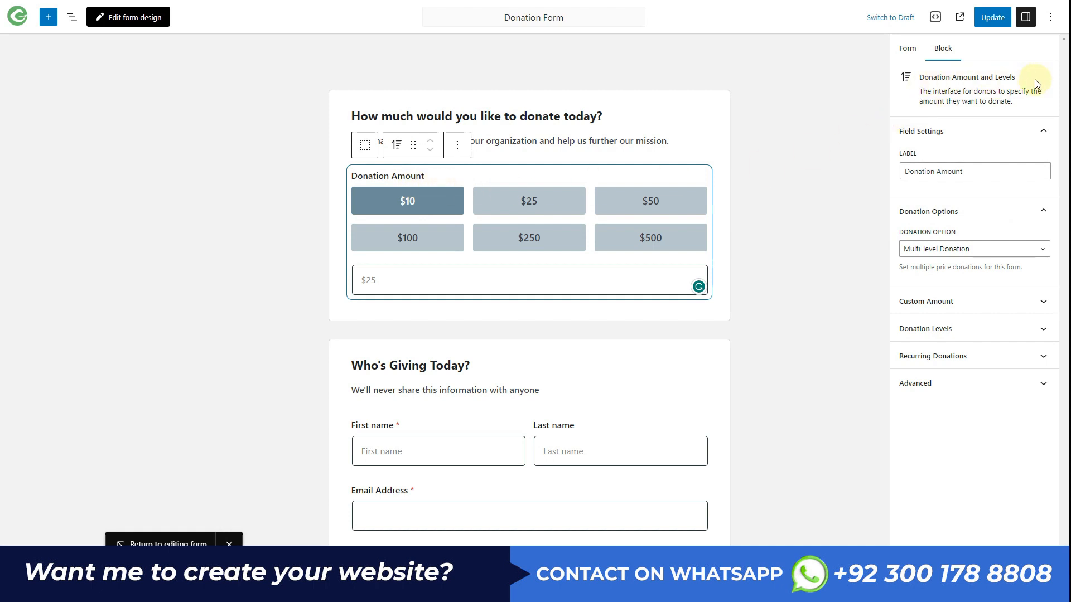
pyautogui.click(49, 18)
pyautogui.scroll(-4, 72, 202)
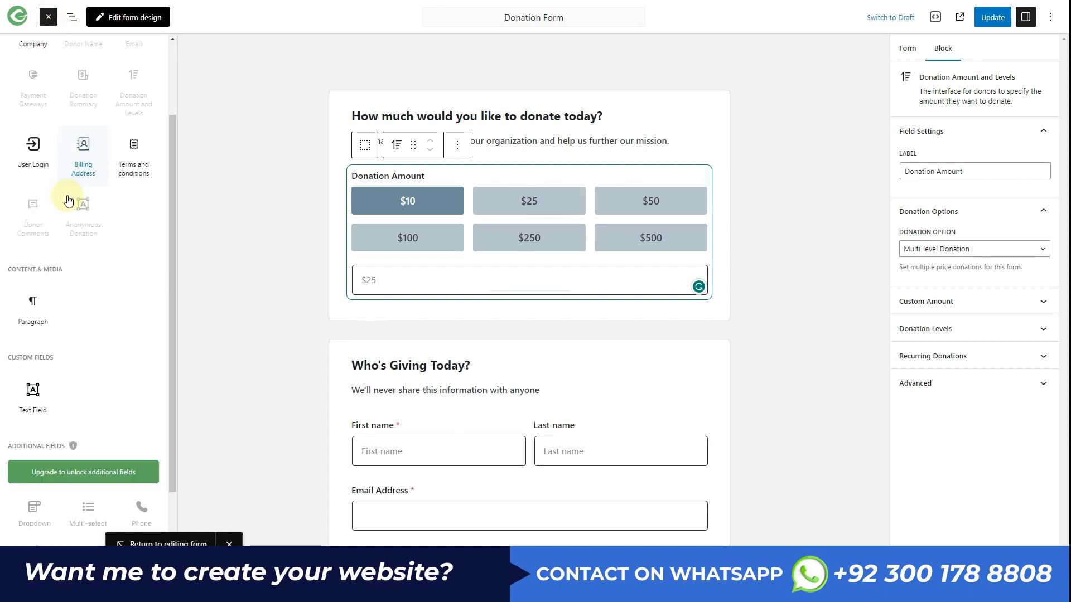
pyautogui.scroll(4, 68, 201)
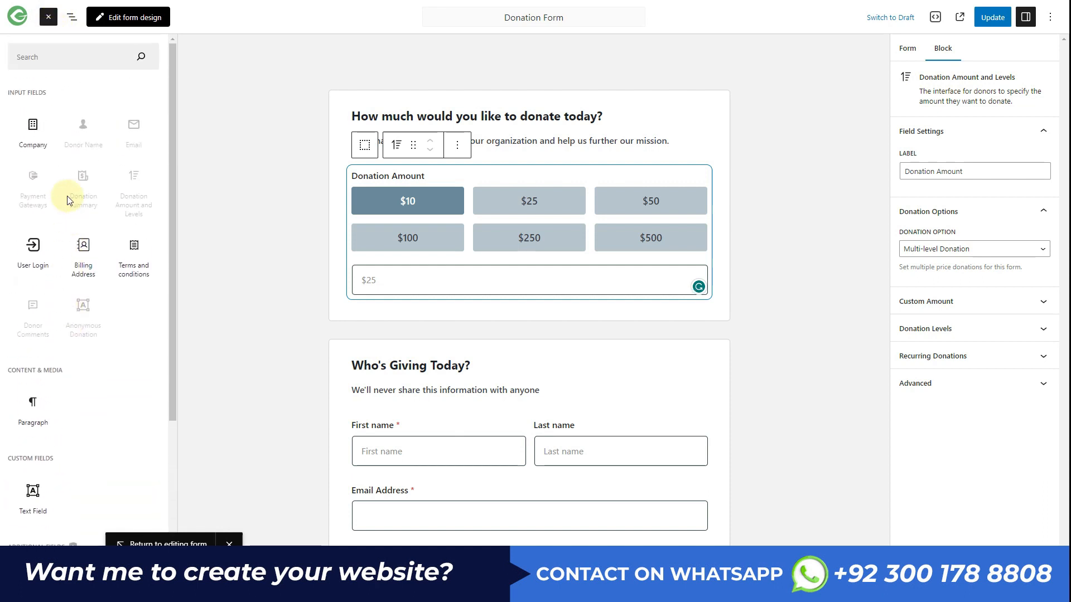
pyautogui.scroll(-4, 67, 201)
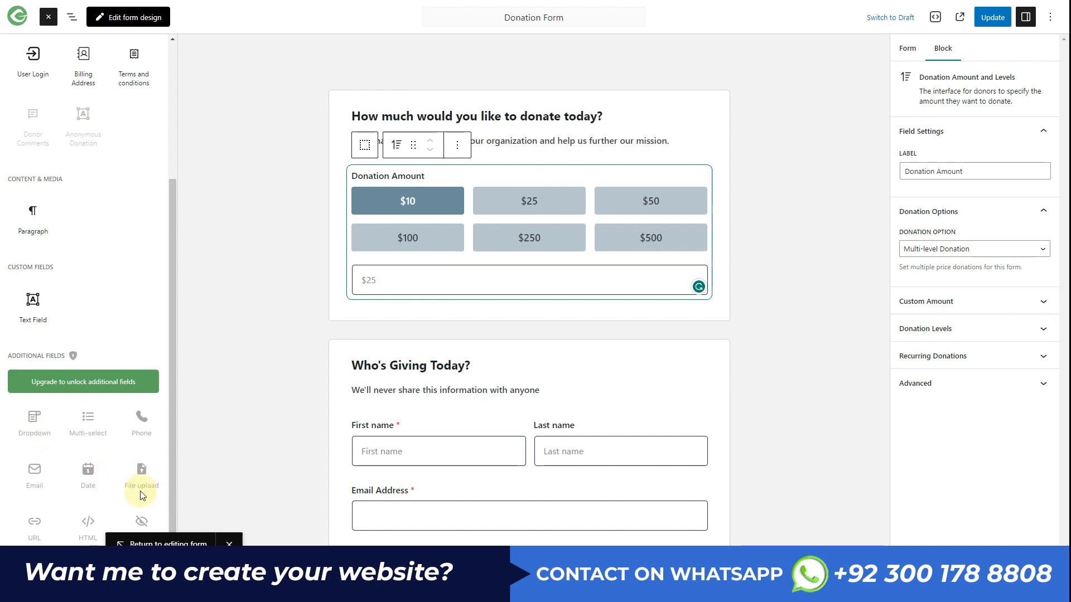
pyautogui.click(95, 386)
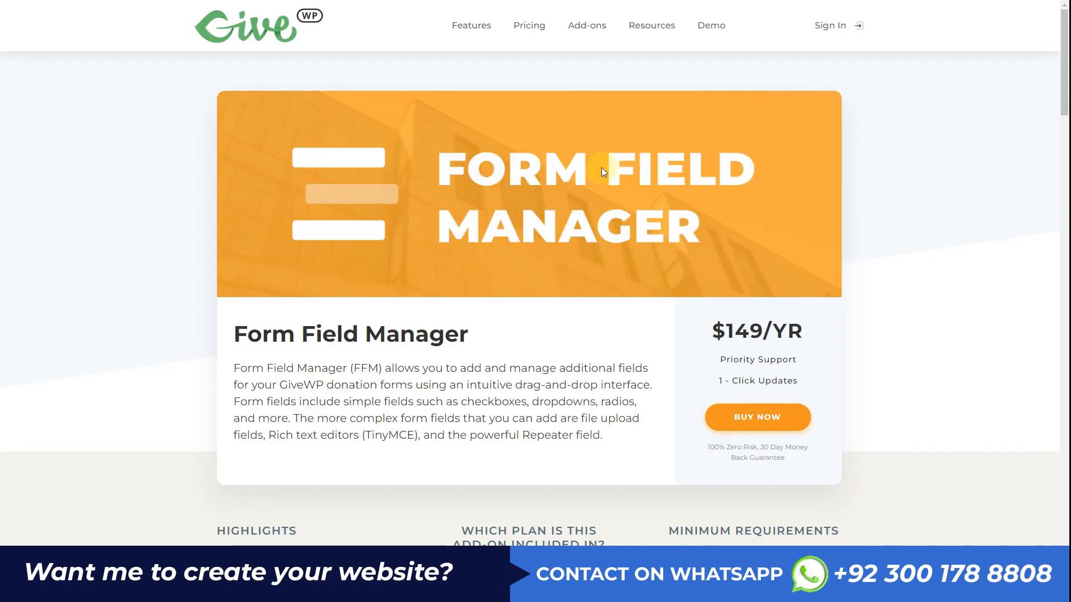
pyautogui.moveTo(719, 330); pyautogui.dragTo(802, 330)
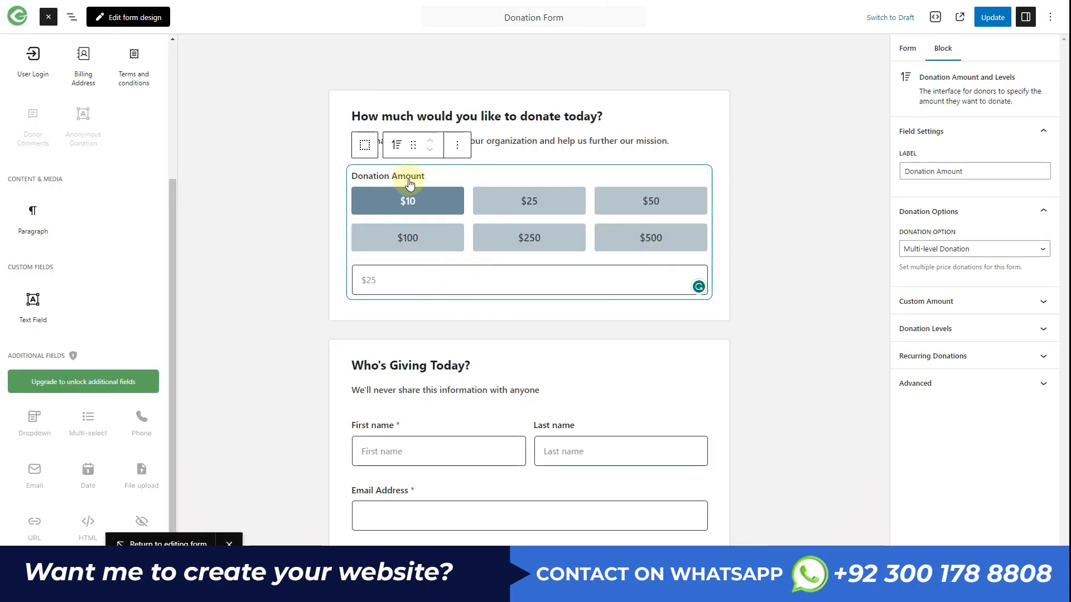
# - Try the Fixed Donation option on the Donation Amount block and switch it back to Multi-level Donation
pyautogui.moveTo(1006, 171); pyautogui.dragTo(906, 170)
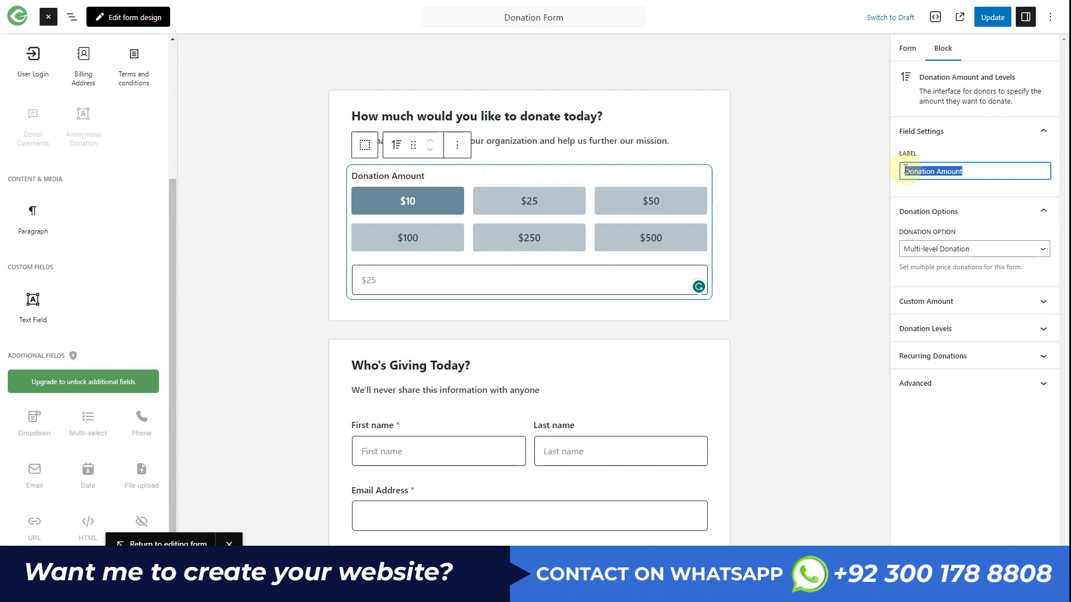
pyautogui.moveTo(906, 170); pyautogui.dragTo(903, 170)
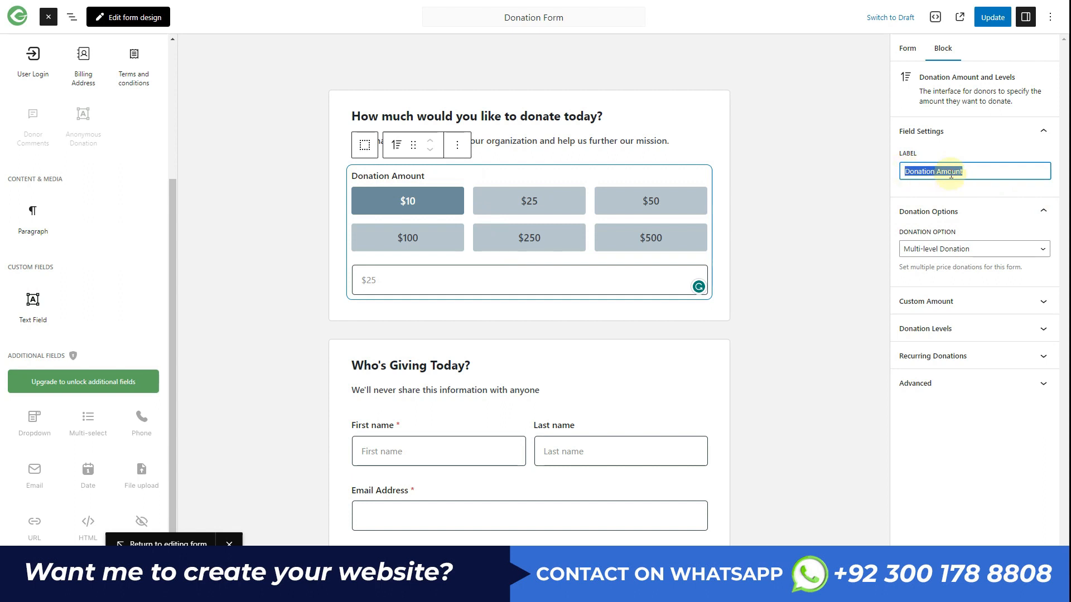
pyautogui.click(963, 256)
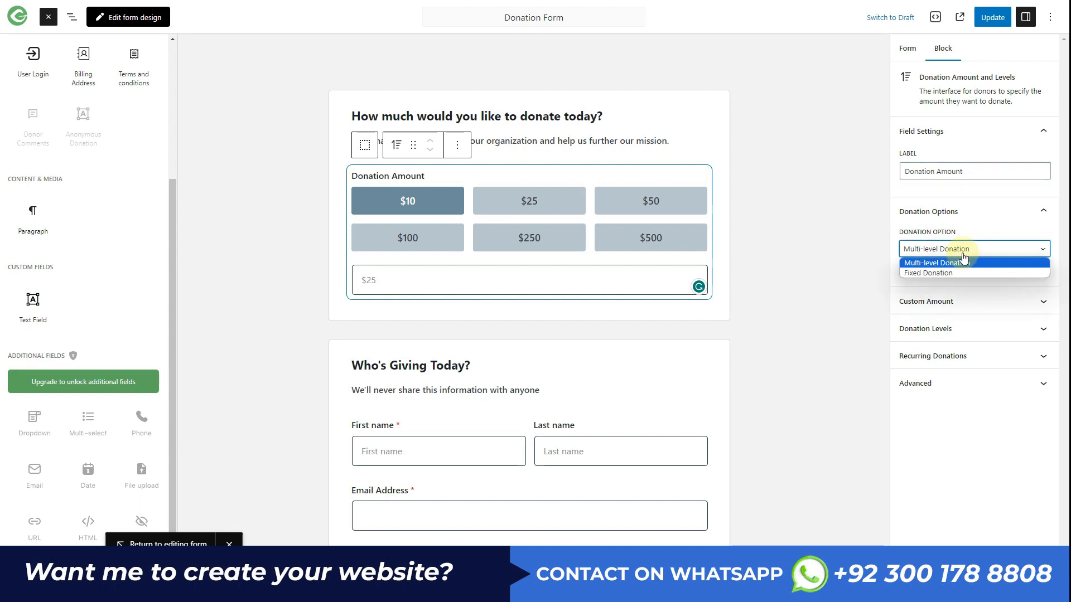
pyautogui.click(952, 272)
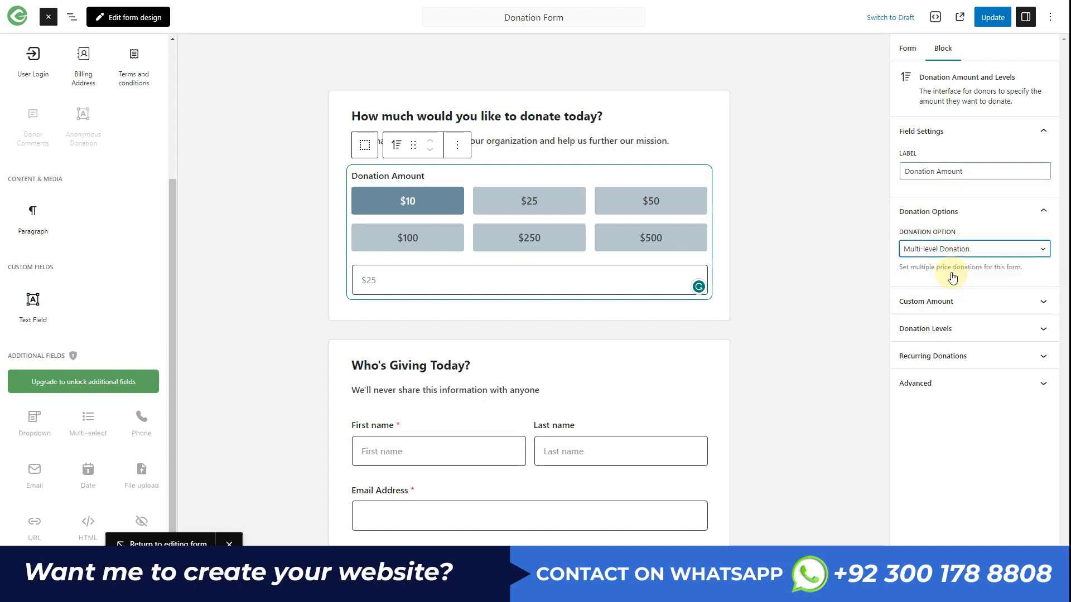
pyautogui.moveTo(939, 321); pyautogui.dragTo(911, 317)
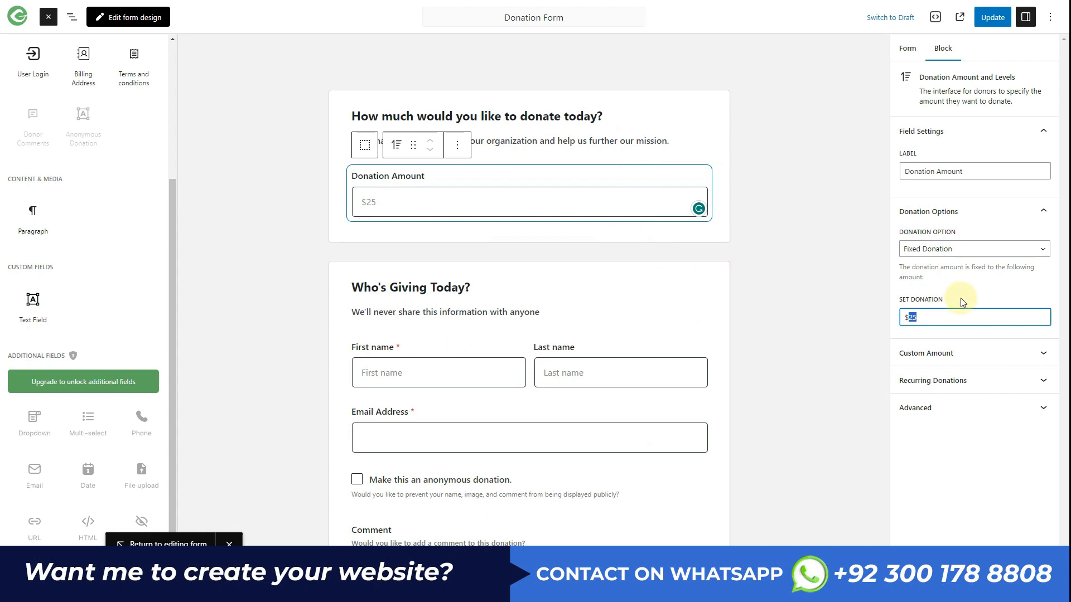
pyautogui.click(957, 249)
pyautogui.click(957, 264)
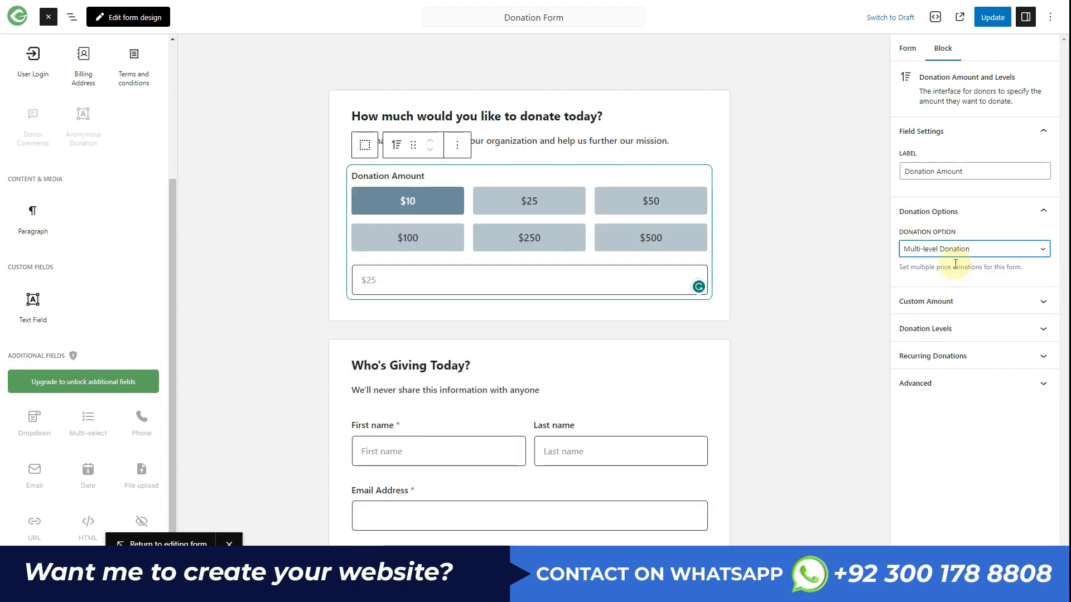
# - Examine the Donation Amount block's custom amount settings, including the minimum and maximum
pyautogui.click(970, 316)
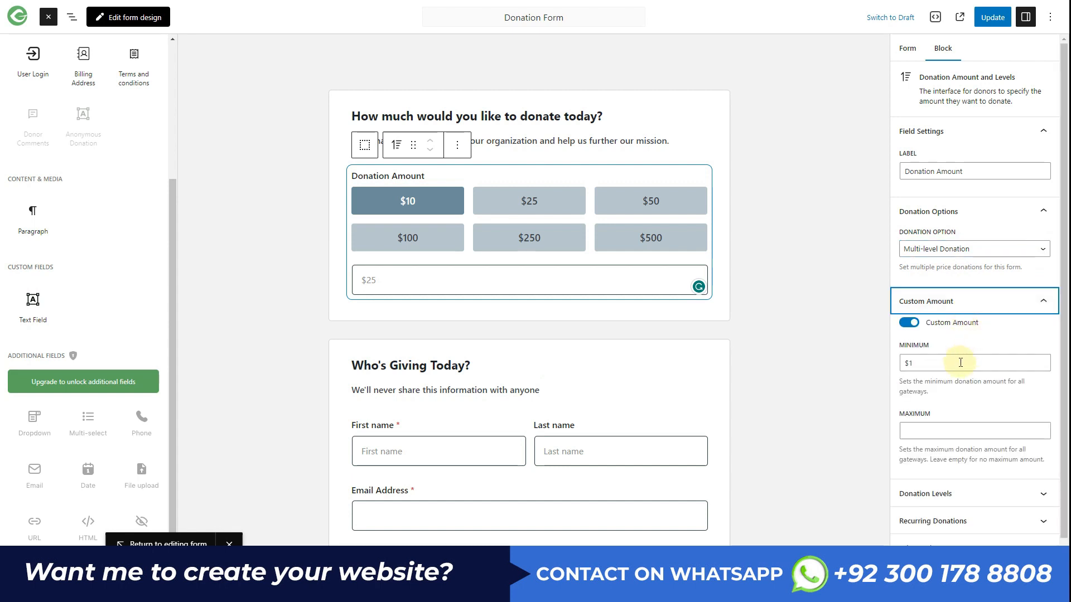
pyautogui.scroll(-1, 961, 363)
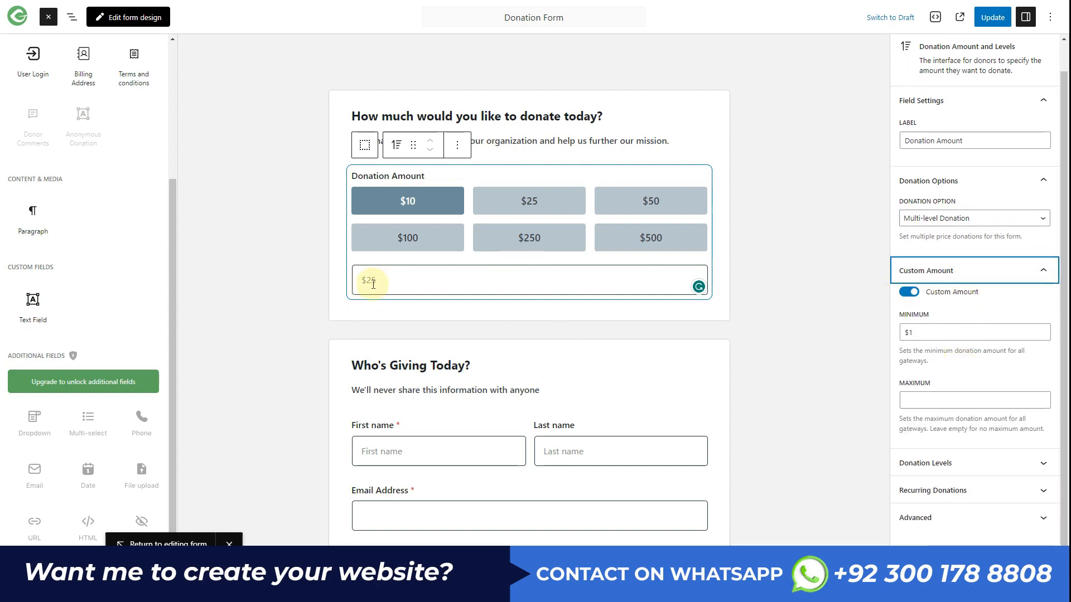
pyautogui.click(930, 334)
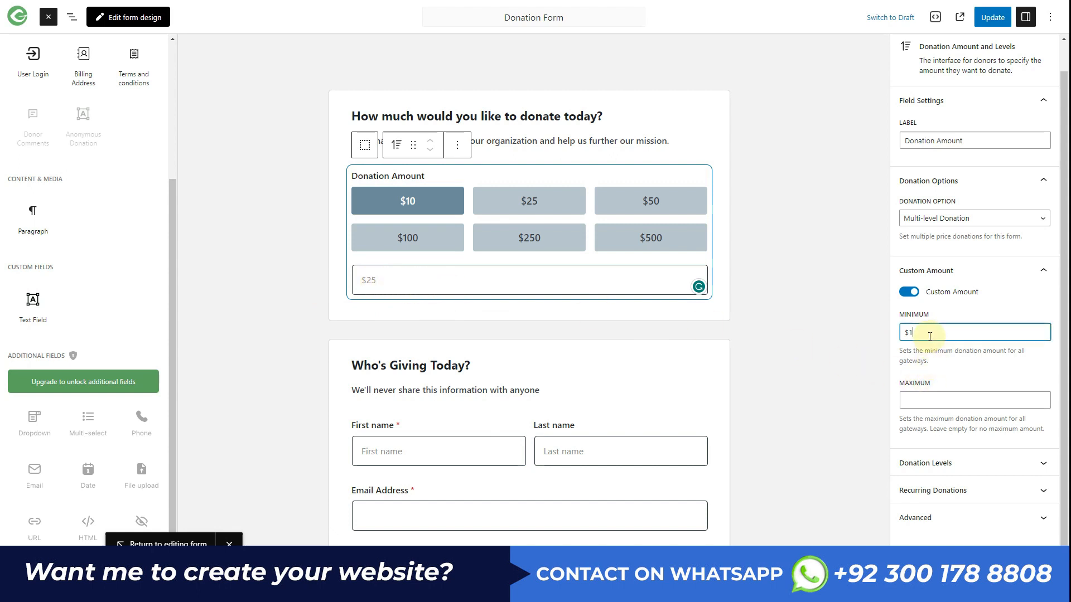
pyautogui.click(933, 401)
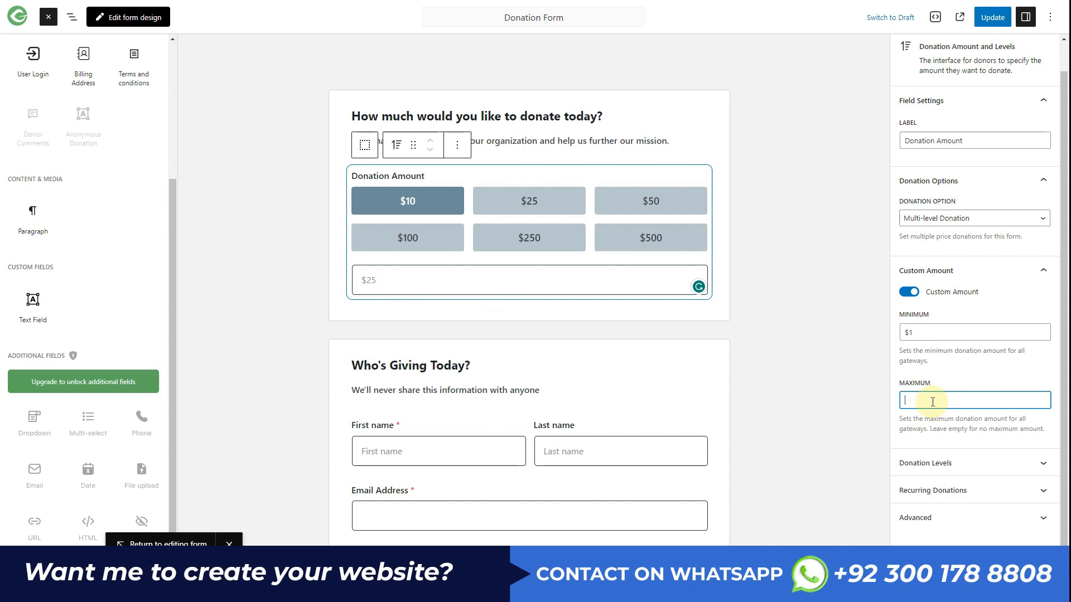
# - Check the Front Line Giving button's amount on the Elementor page and set the form's first donation level to $5
pyautogui.click(957, 459)
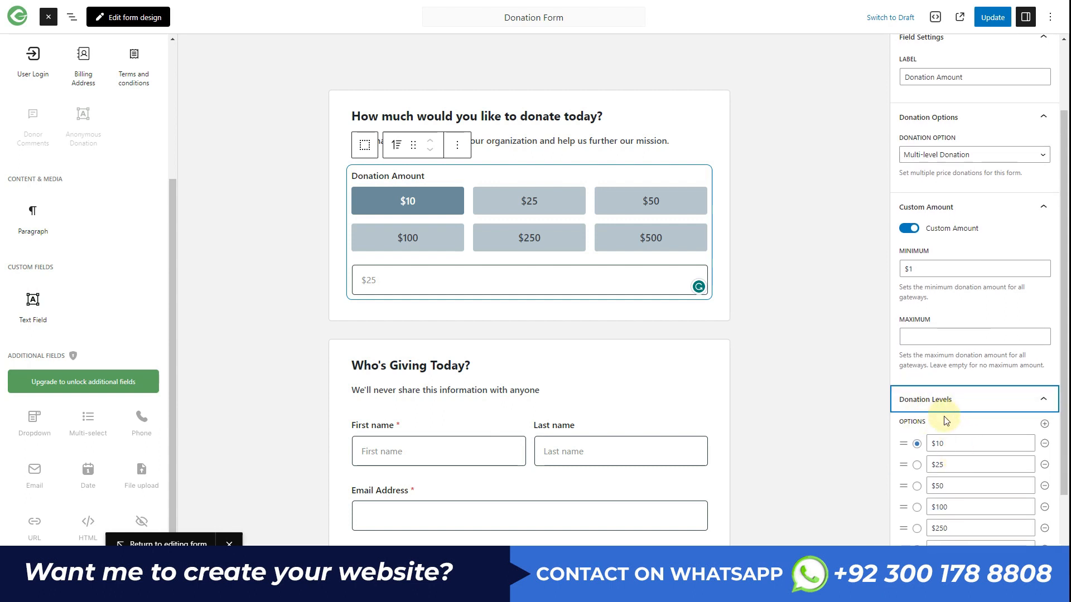
pyautogui.scroll(-1, 947, 421)
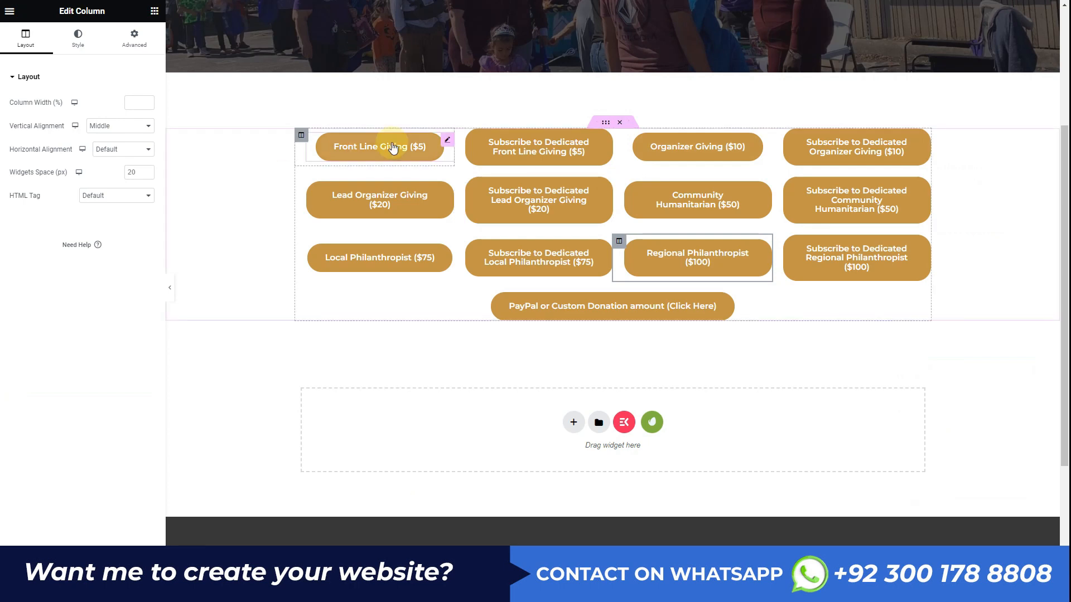
pyautogui.click(388, 147)
pyautogui.tripleClick(102, 124)
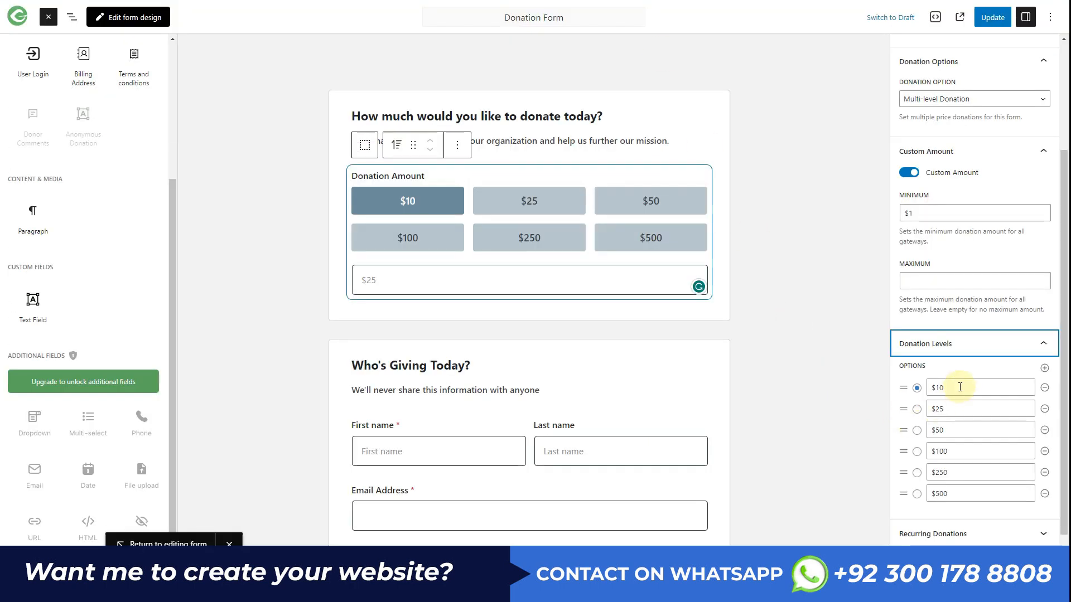
pyautogui.tripleClick(960, 387)
pyautogui.write('$5')
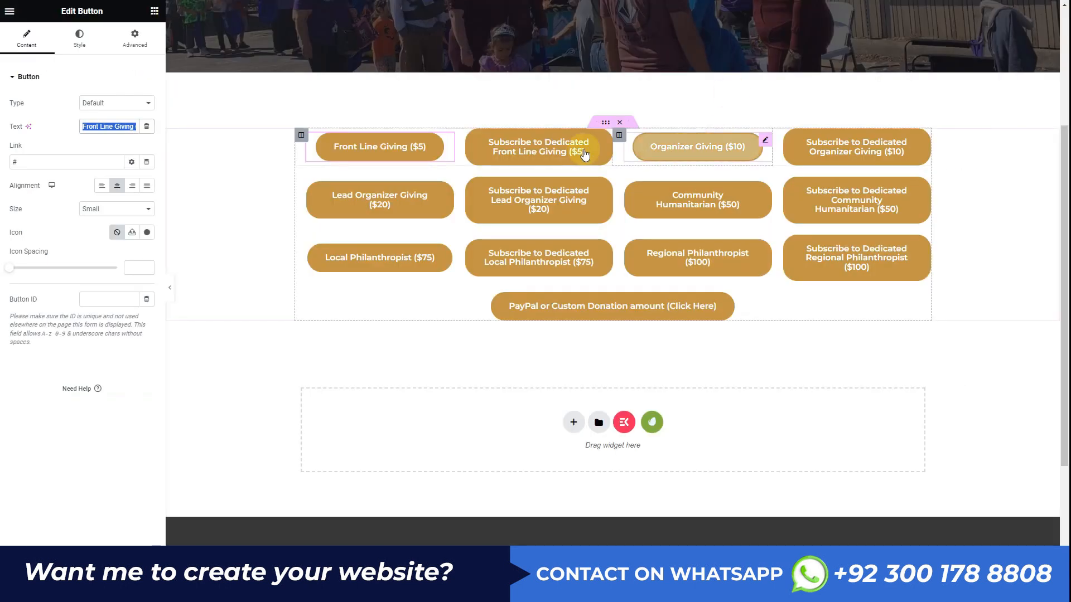
# - Match the remaining donation levels to the Elementor giving buttons by setting them to $10, $20, $50, $75 and $100
pyautogui.click(526, 150)
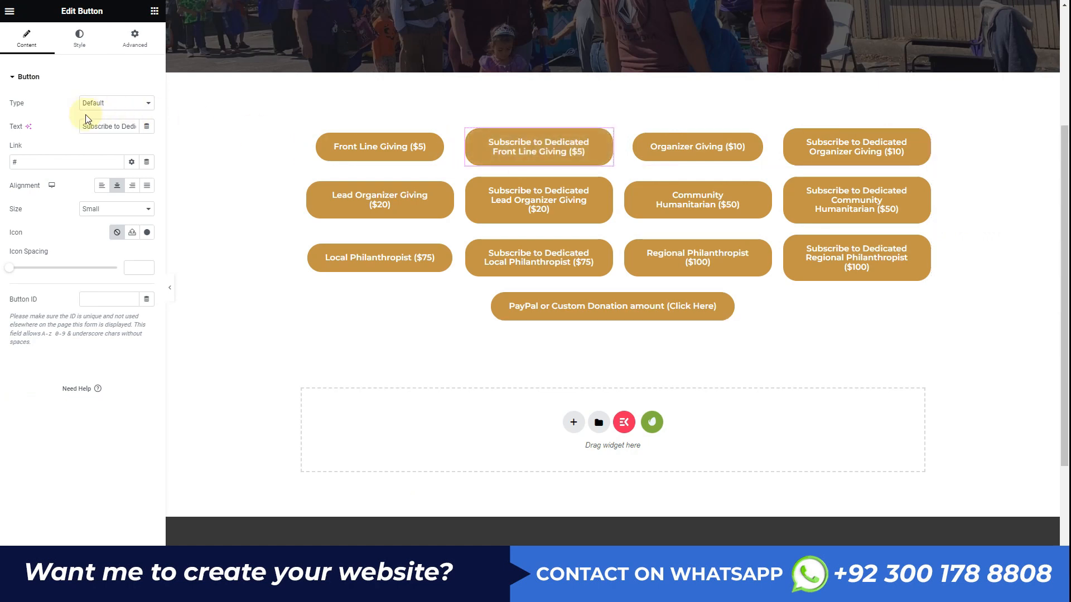
pyautogui.click(766, 144)
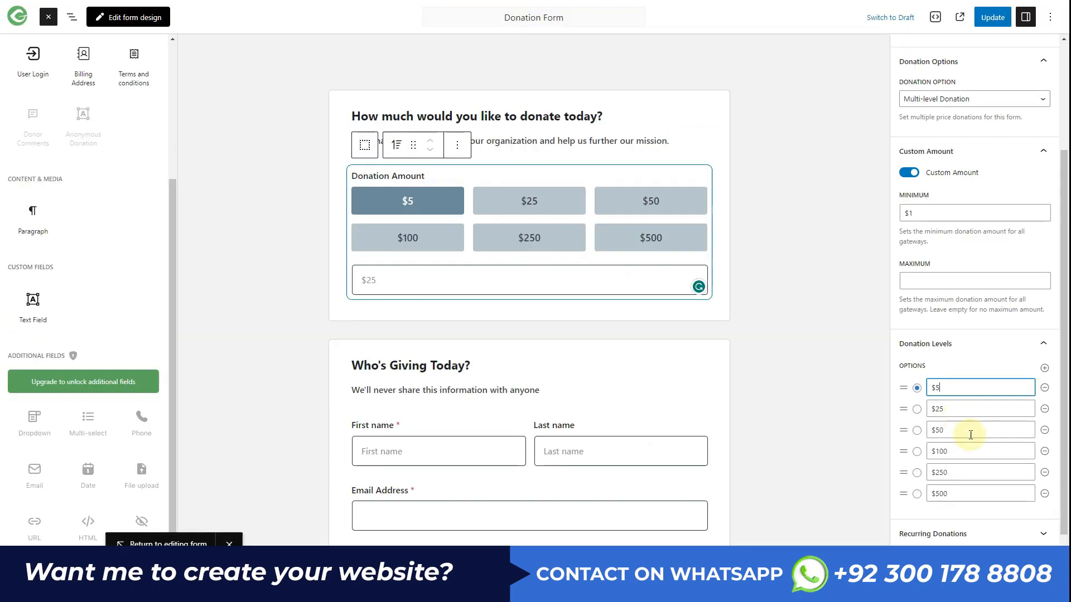
pyautogui.doubleClick(940, 407)
pyautogui.write('10')
pyautogui.doubleClick(943, 432)
pyautogui.write('20')
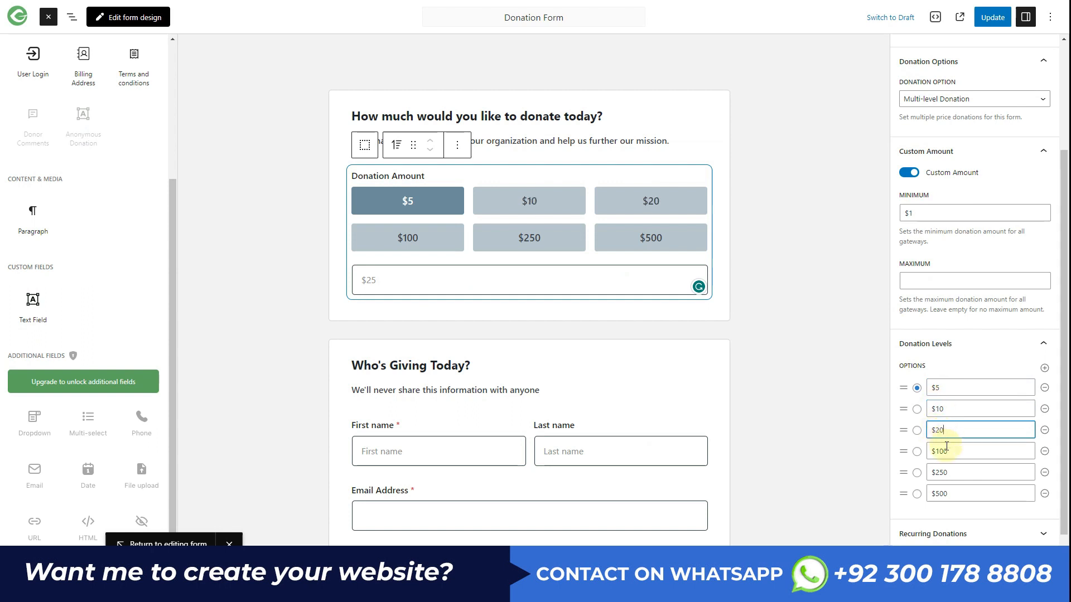
pyautogui.doubleClick(942, 452)
pyautogui.write('50')
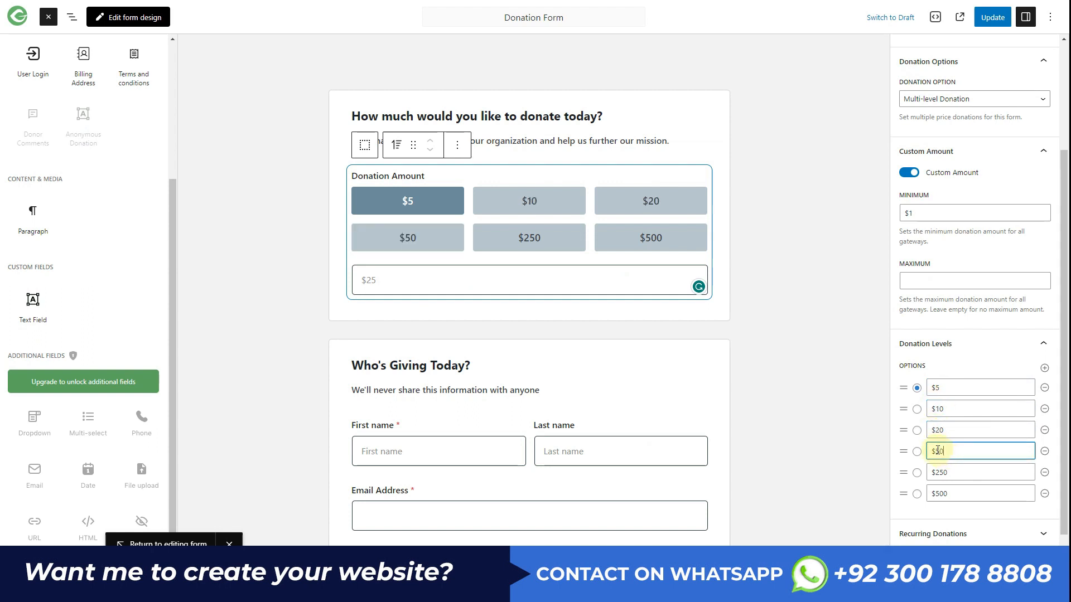
pyautogui.doubleClick(940, 472)
pyautogui.write('75')
pyautogui.doubleClick(941, 494)
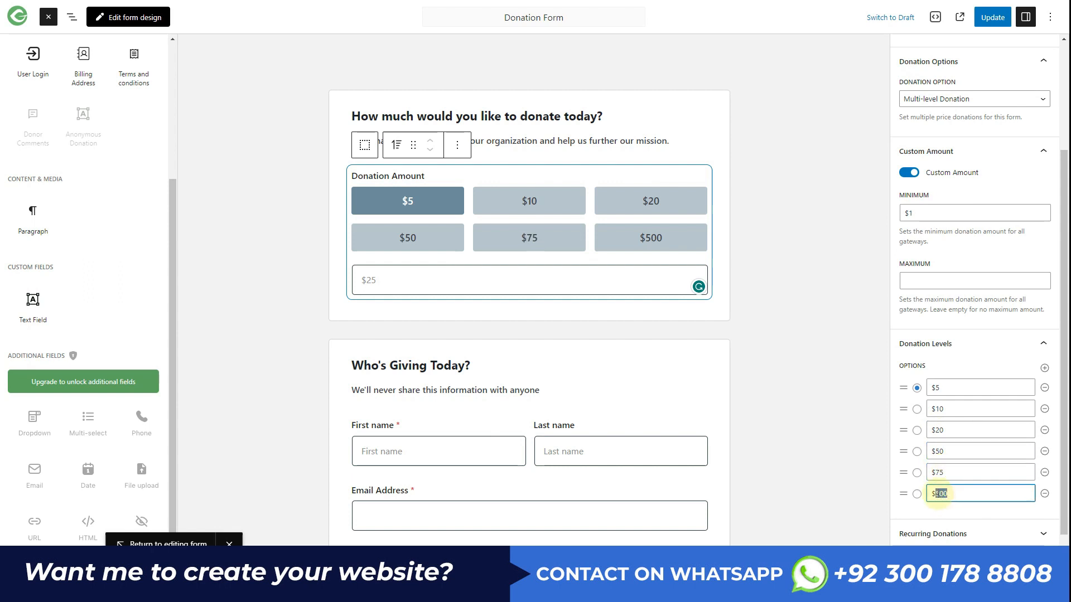
pyautogui.write('100')
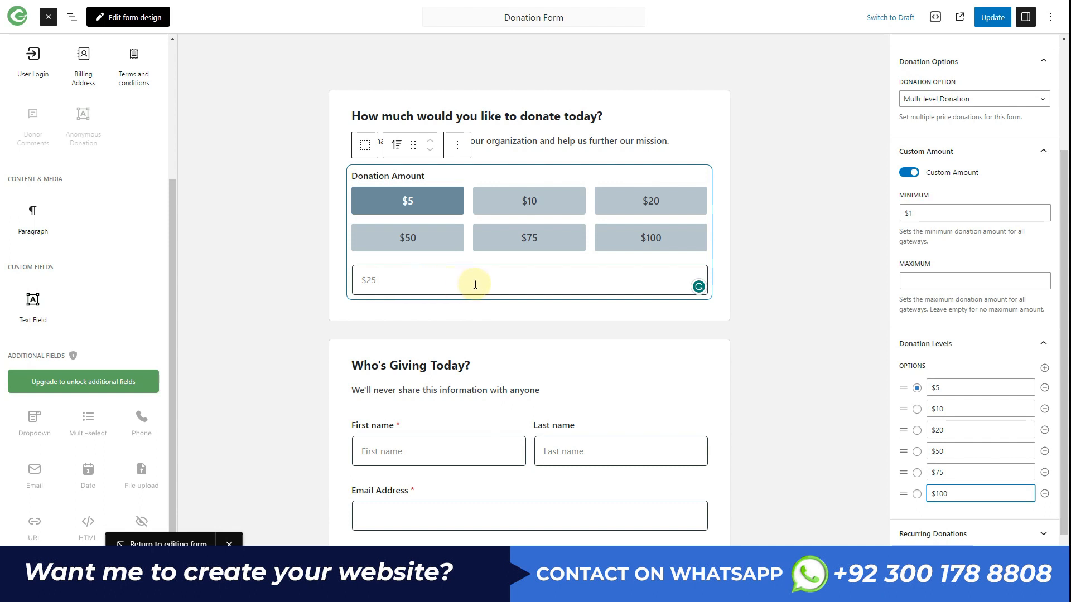
# - Set the Donation Amount block's custom amount minimum to $30
pyautogui.scroll(3, 911, 380)
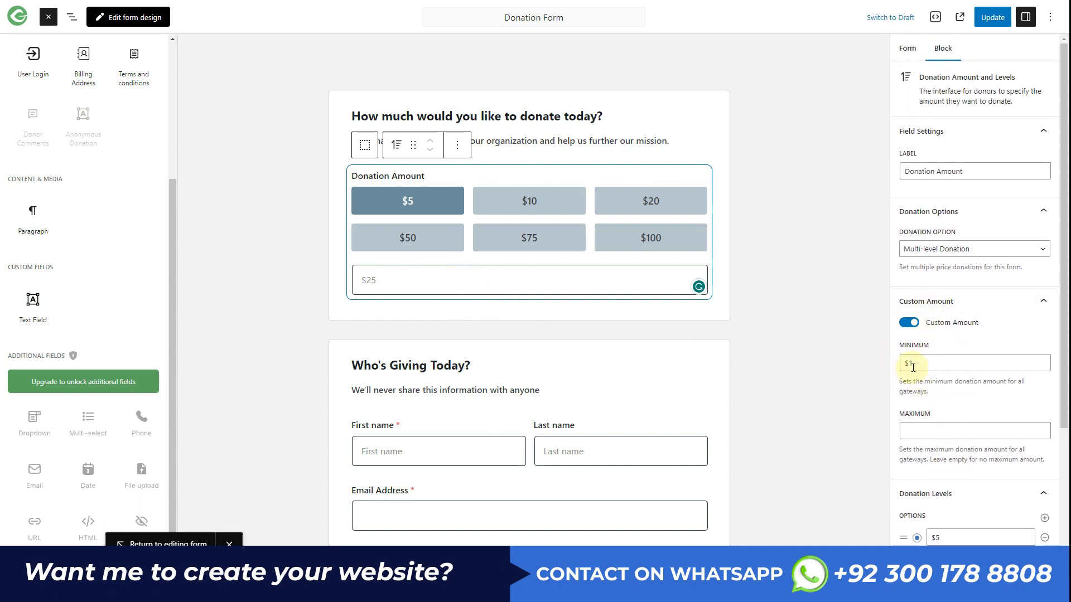
pyautogui.click(917, 365)
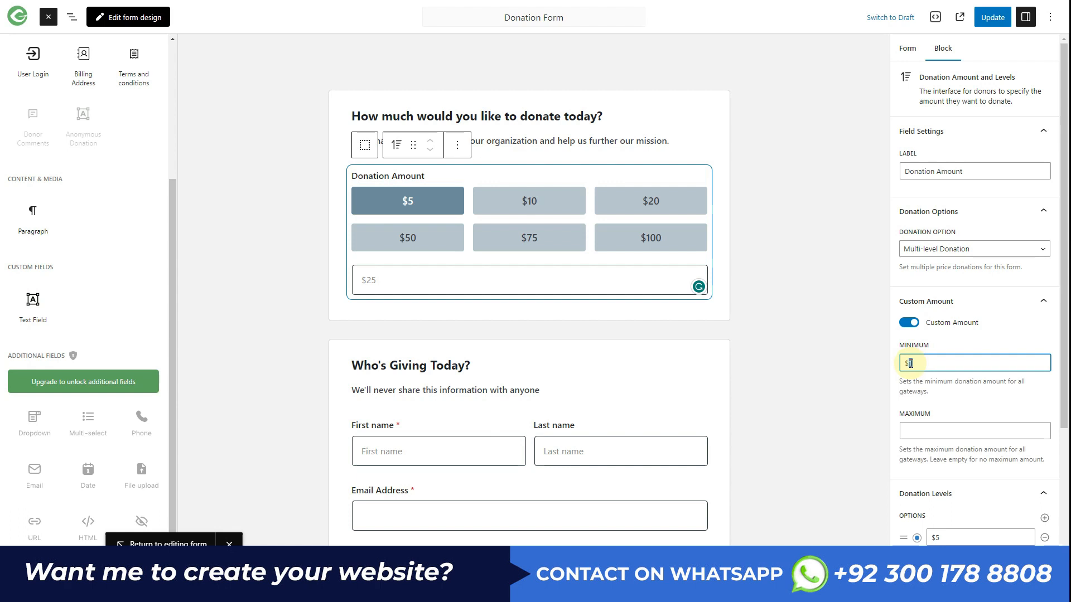
pyautogui.click(951, 345)
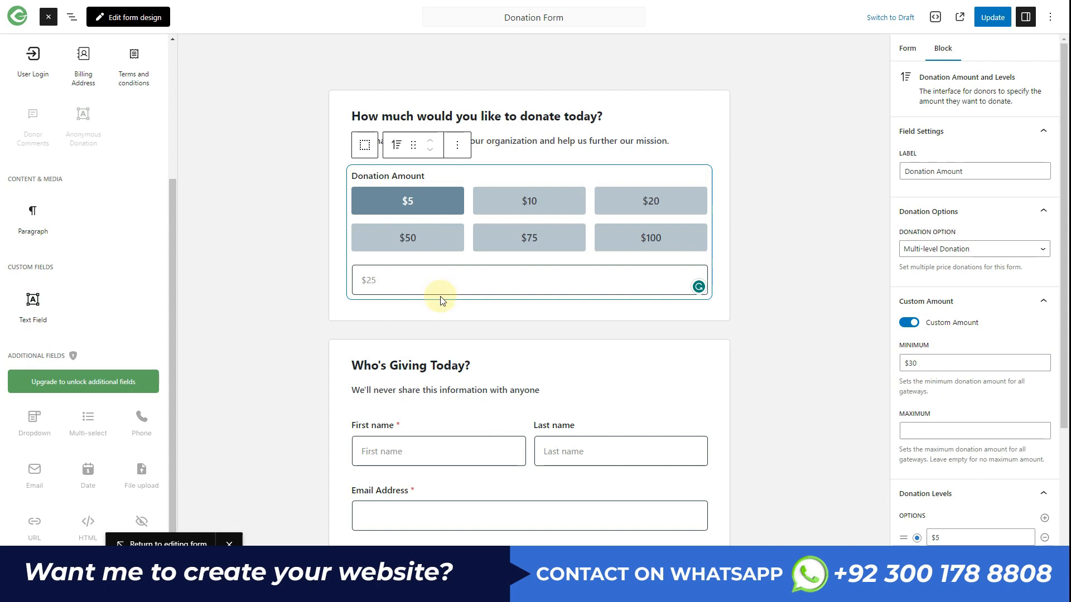
# - Review the settings of the "Who's Giving Today?" section and its Donor Name block
pyautogui.scroll(-3, 446, 306)
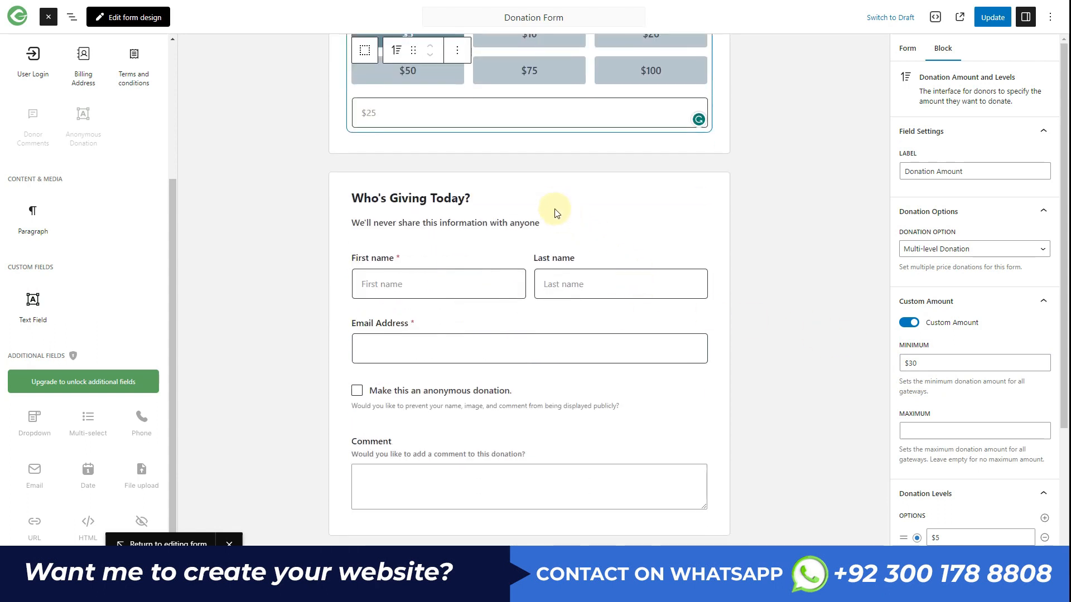
pyautogui.click(557, 220)
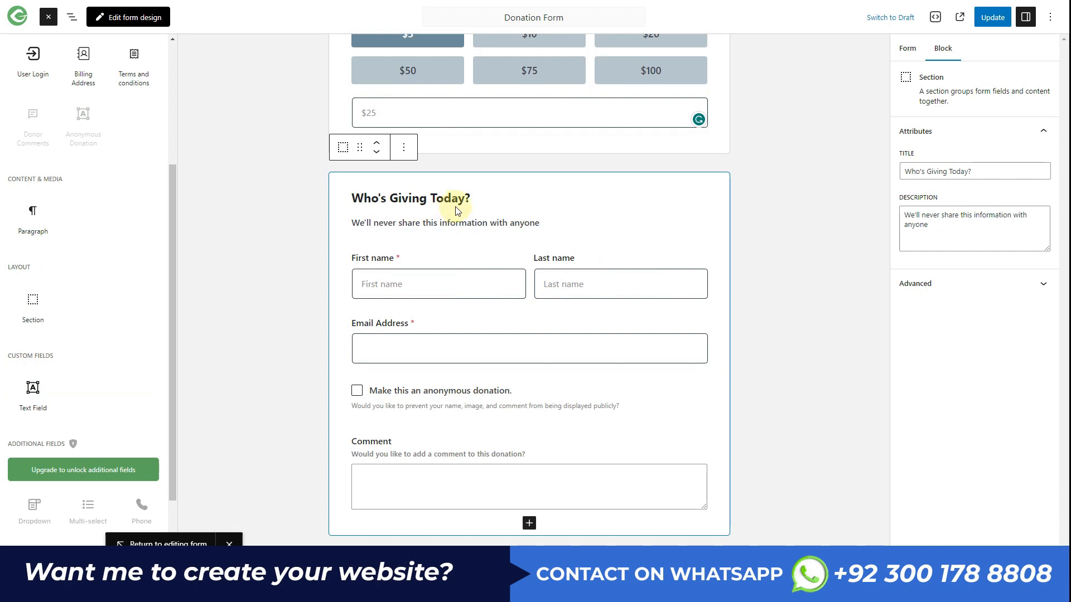
pyautogui.click(533, 289)
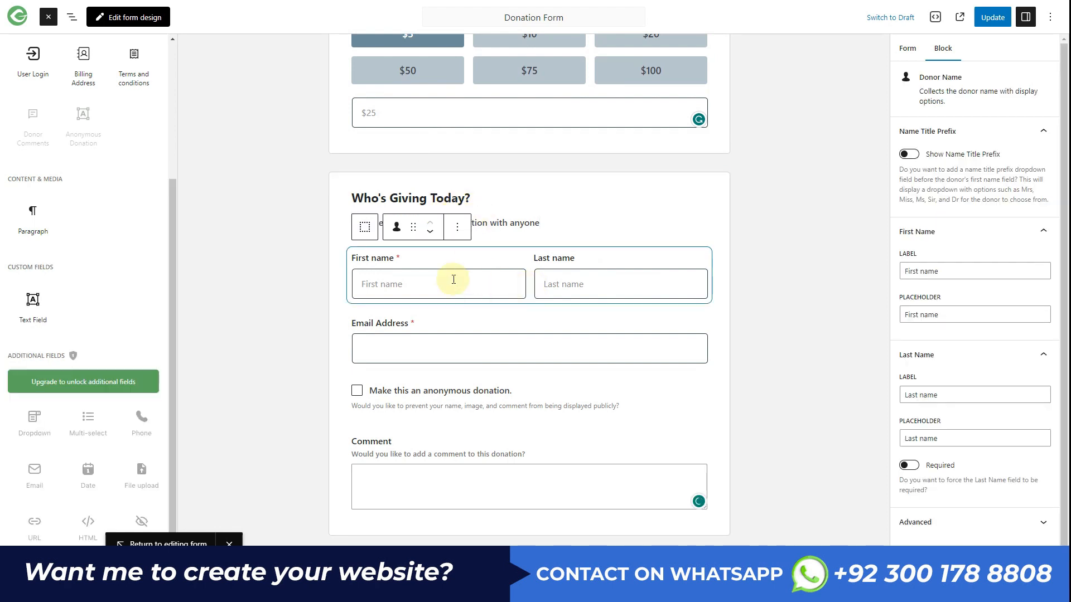
# - Add a custom text field below the Email Address block and label it Phone Number
pyautogui.click(449, 328)
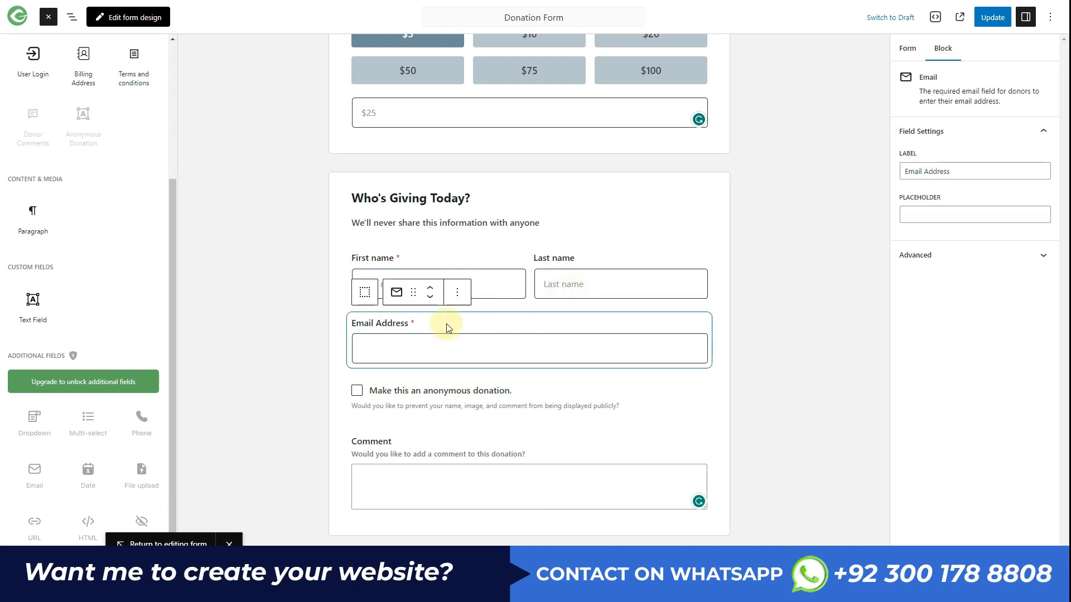
pyautogui.scroll(4, 54, 204)
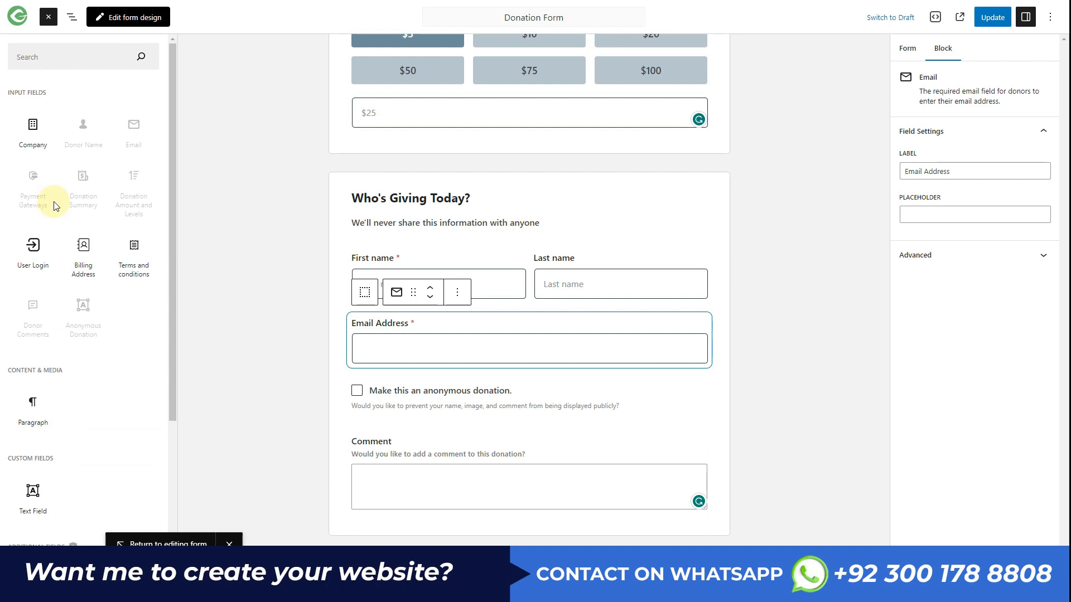
pyautogui.scroll(-1, 83, 274)
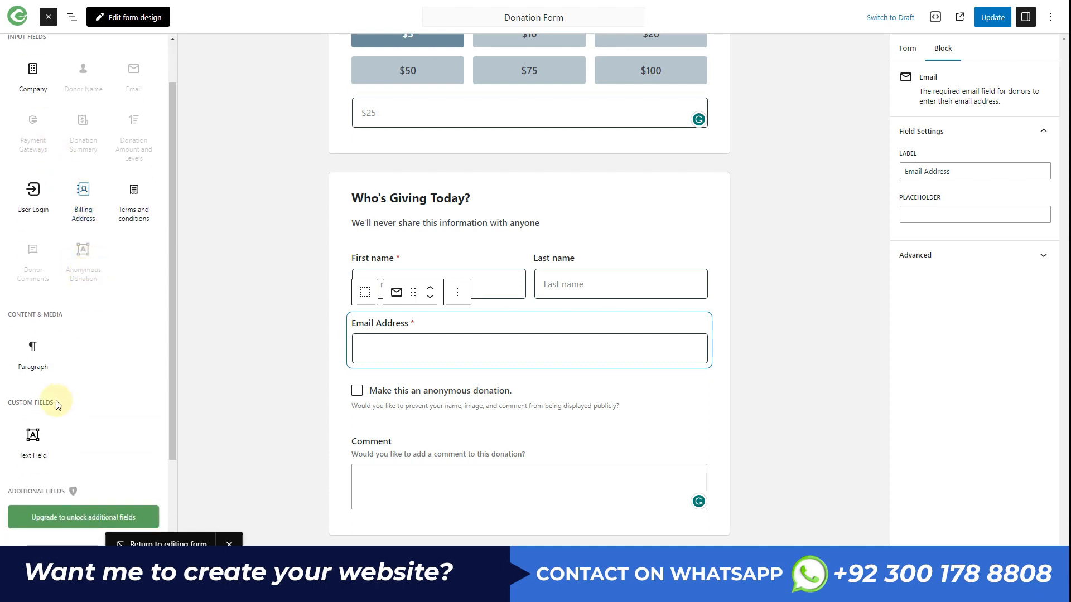
pyautogui.click(30, 441)
pyautogui.click(929, 161)
pyautogui.hotkey('ctrl', 'a')
pyautogui.write('Phone Number')
pyautogui.hotkey('ctrl', 'a')
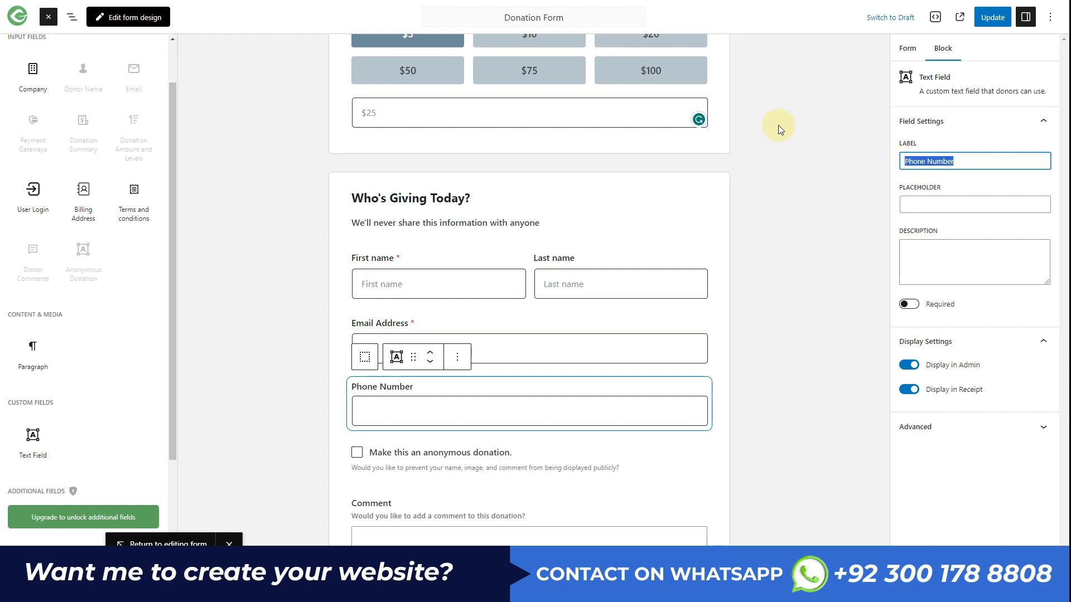
# - Make the Phone Number field required, leaving its placeholder empty
pyautogui.click(971, 204)
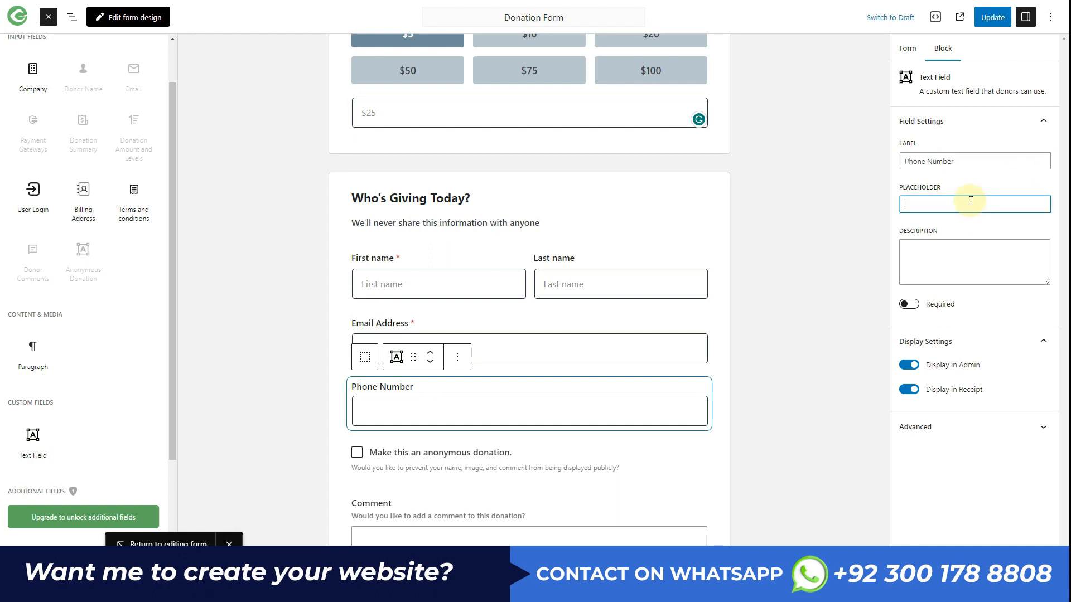
pyautogui.scroll(-3, 502, 312)
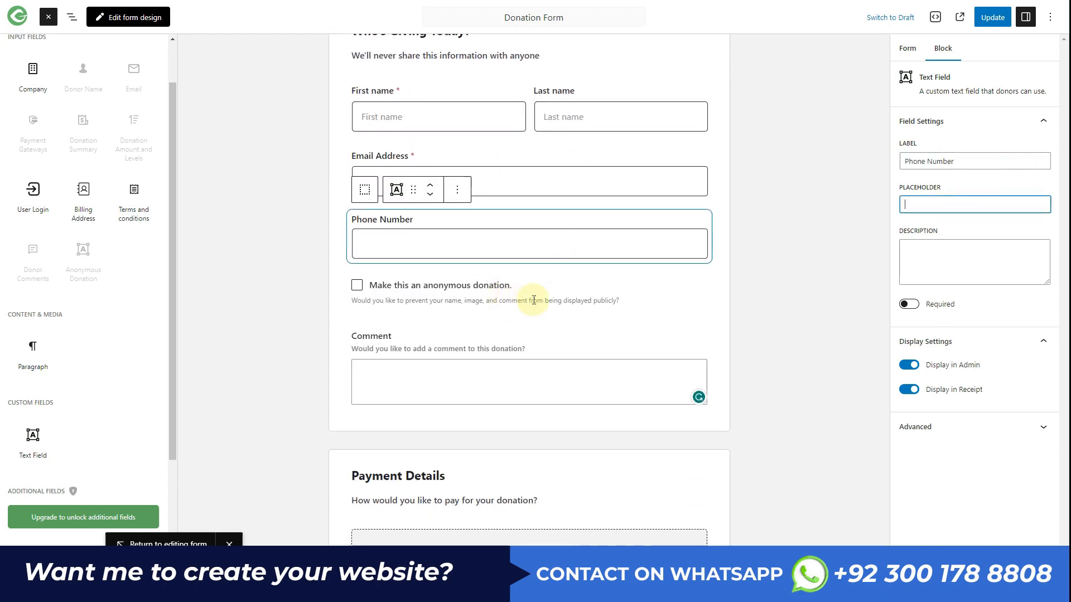
pyautogui.click(910, 305)
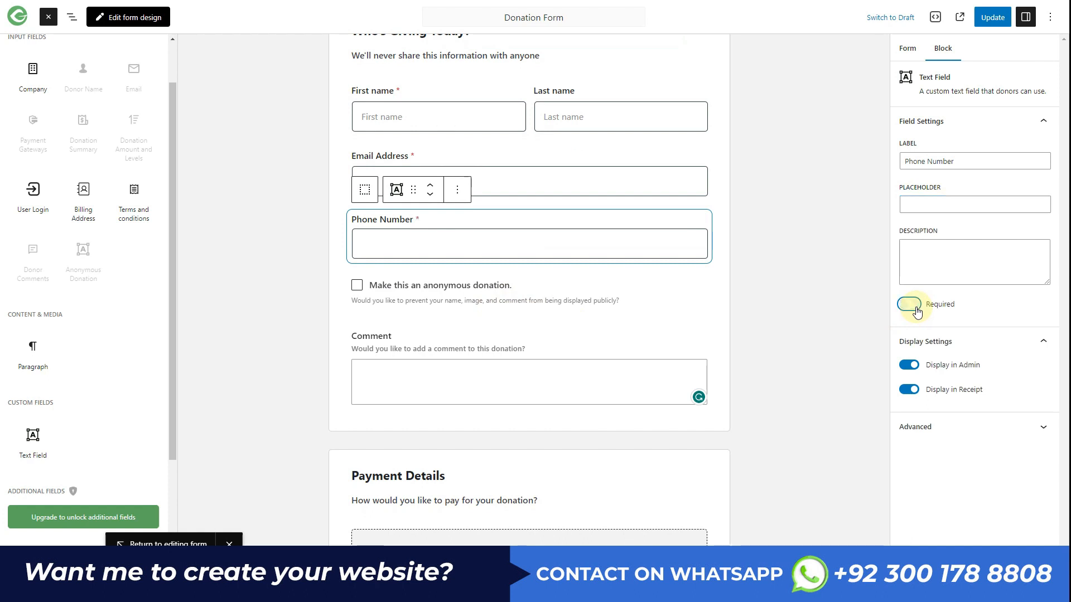
# - Review the settings of the Anonymous Donation block, the Donor Comments block and the Payment Details section
pyautogui.click(451, 298)
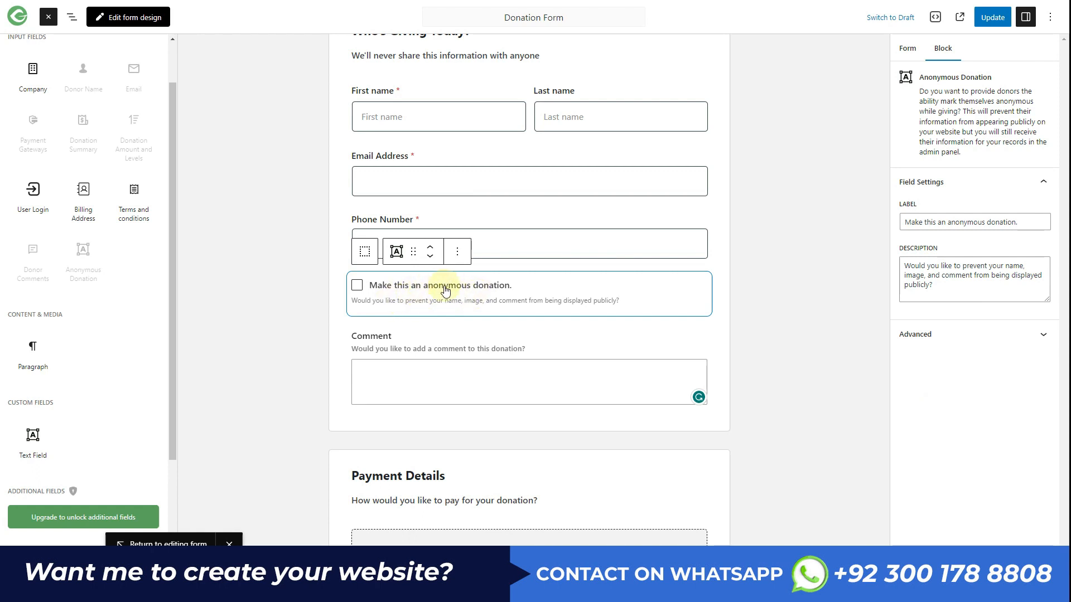
pyautogui.click(440, 347)
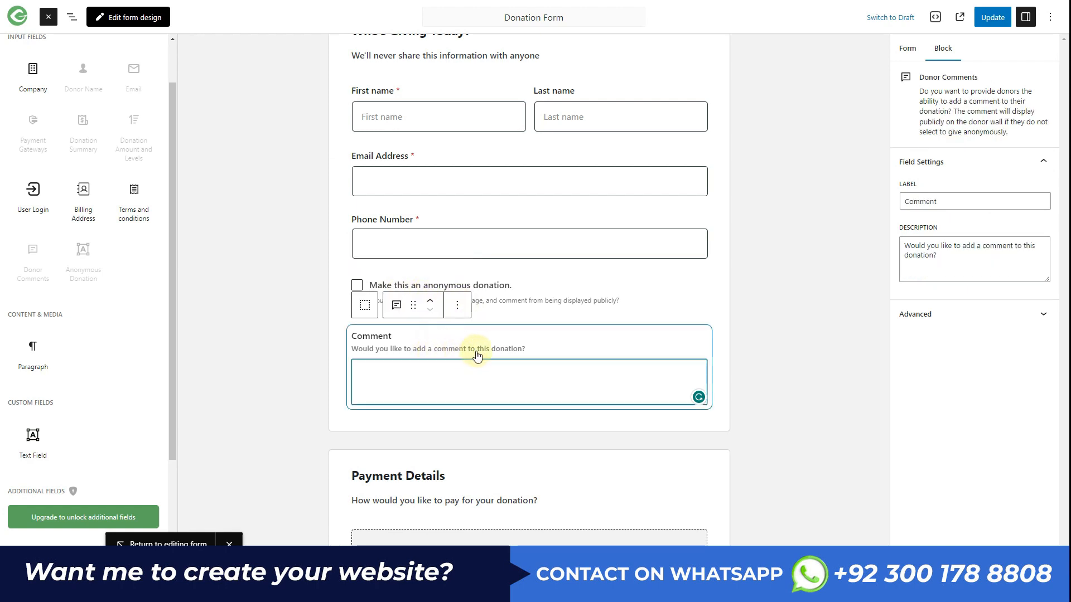
pyautogui.scroll(-5, 469, 355)
pyautogui.click(449, 233)
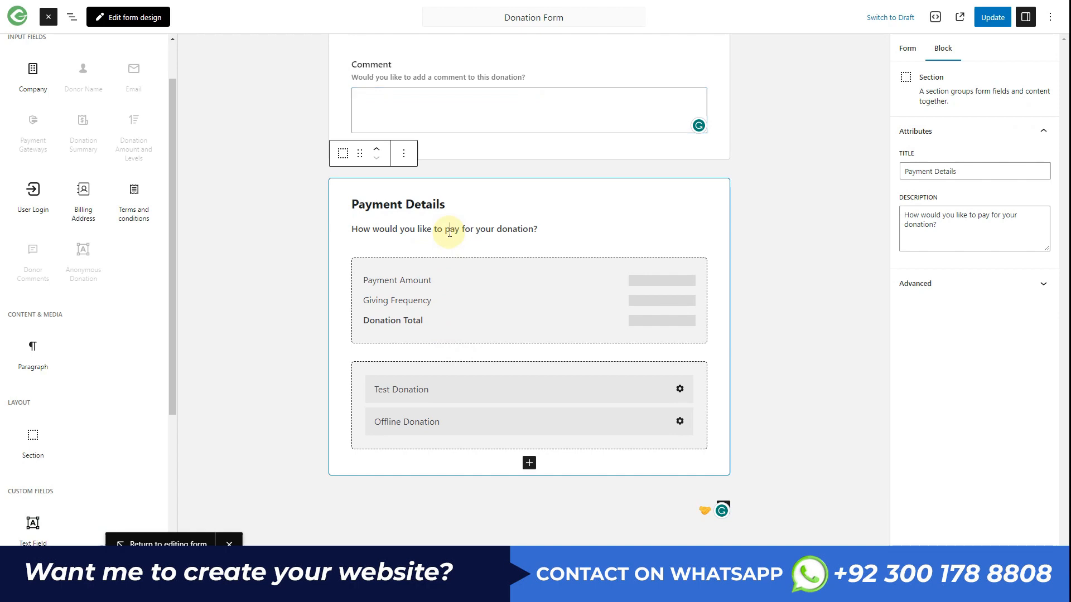
pyautogui.scroll(11, 437, 221)
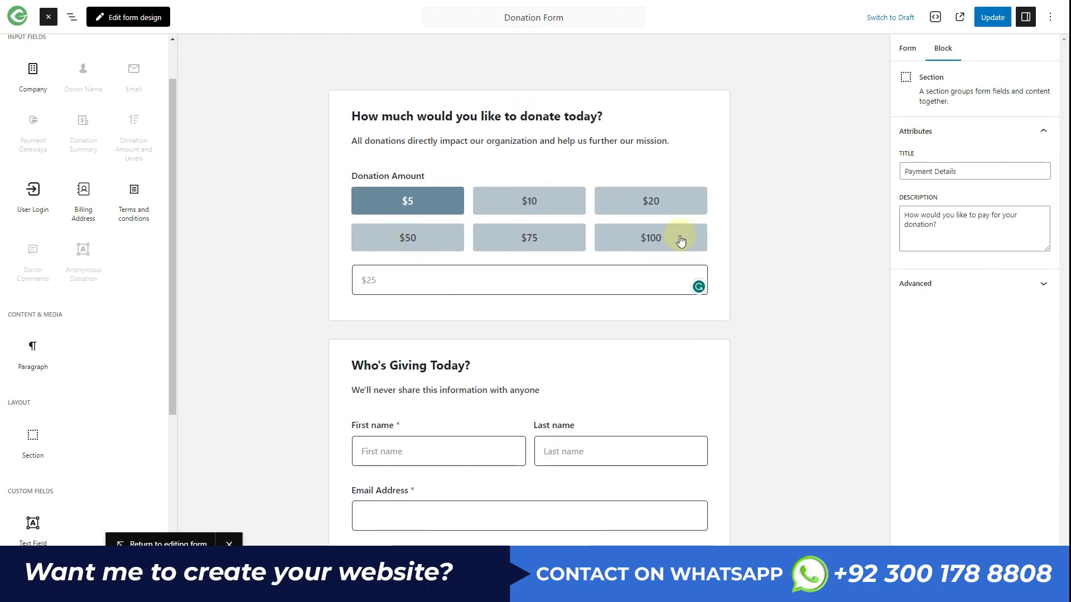
pyautogui.scroll(-11, 622, 334)
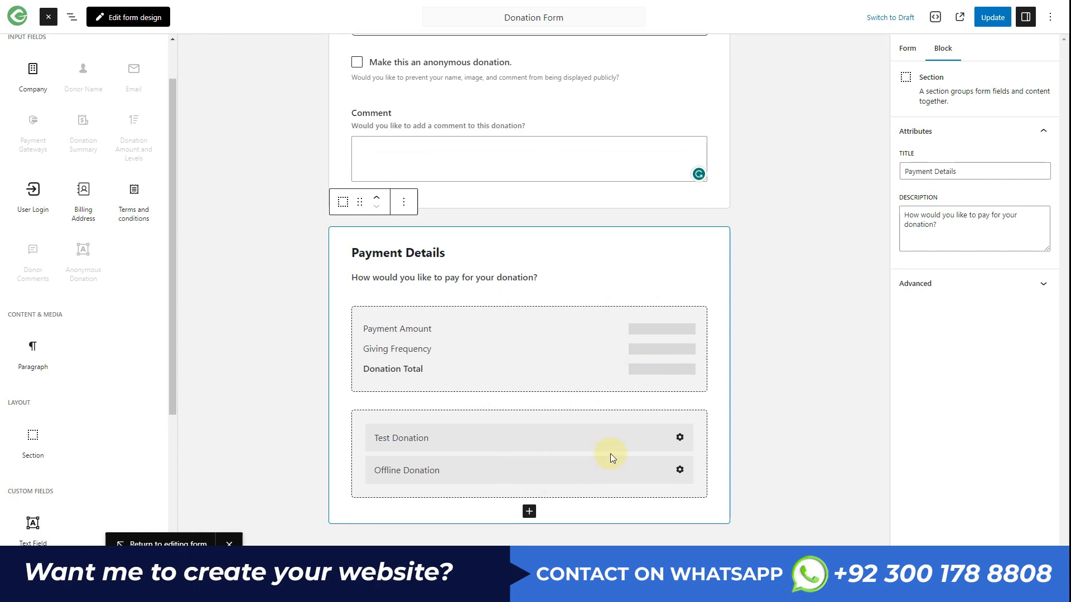
# - Examine the Donation Summary and Payment Gateways blocks' settings, including the block name and offline donation options
pyautogui.click(469, 329)
pyautogui.click(484, 446)
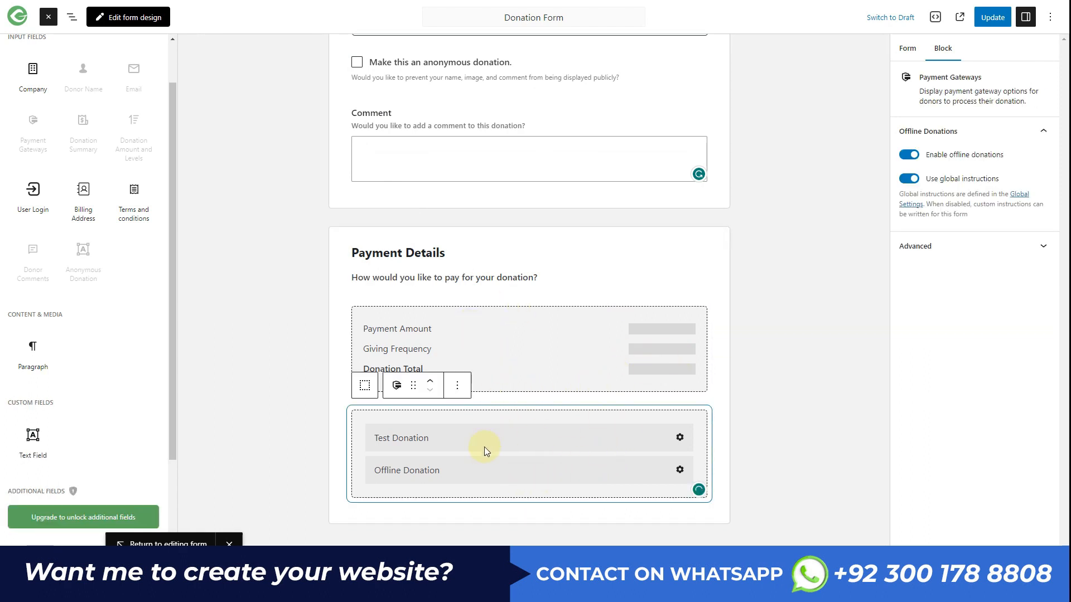
pyautogui.click(540, 353)
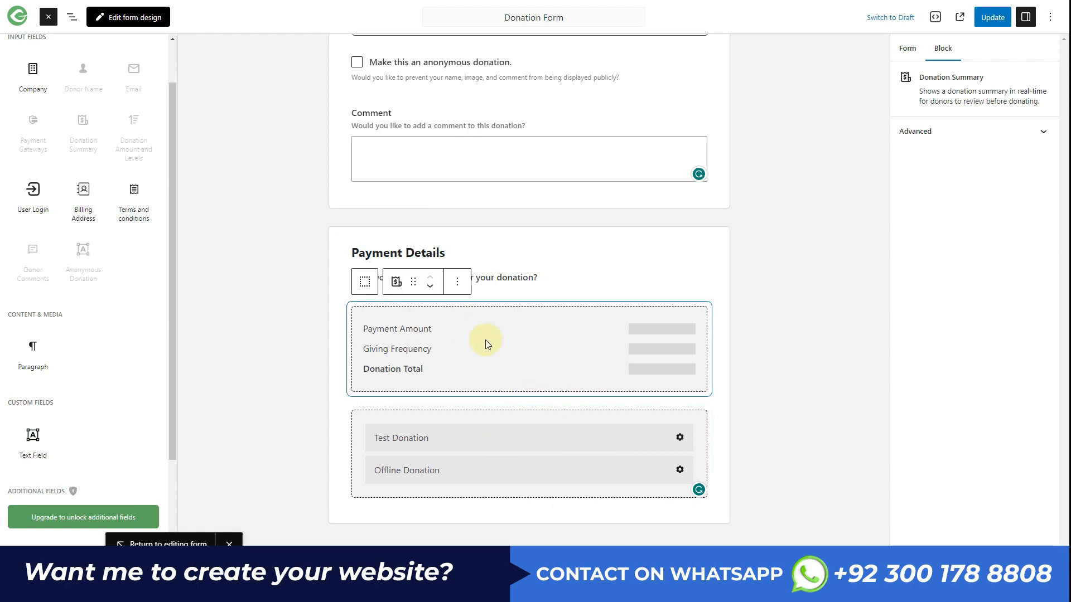
pyautogui.click(948, 134)
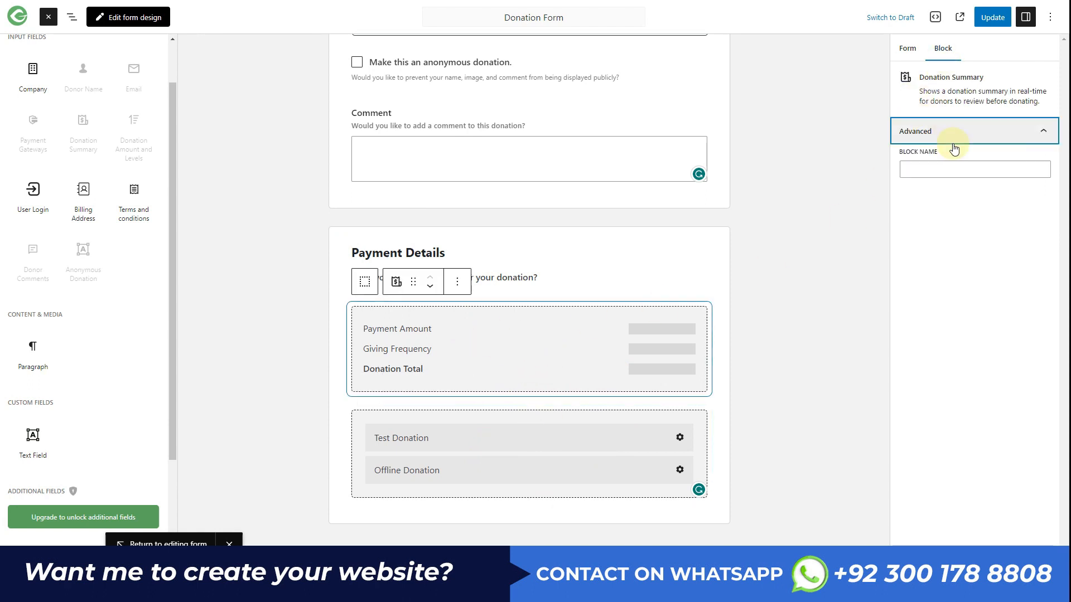
pyautogui.click(498, 447)
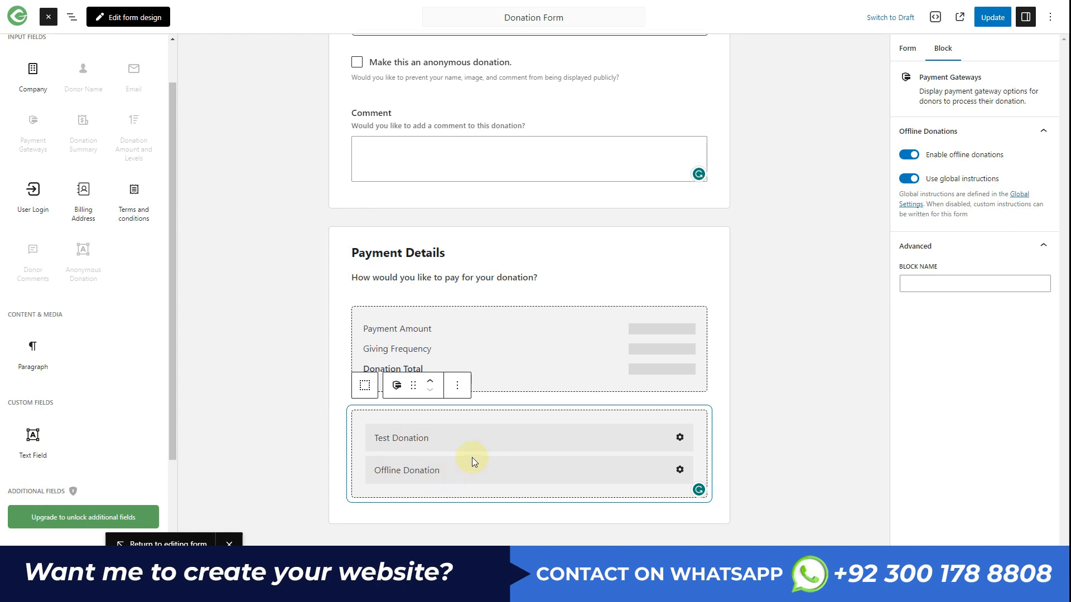
pyautogui.scroll(-1, 475, 453)
pyautogui.scroll(1, 478, 457)
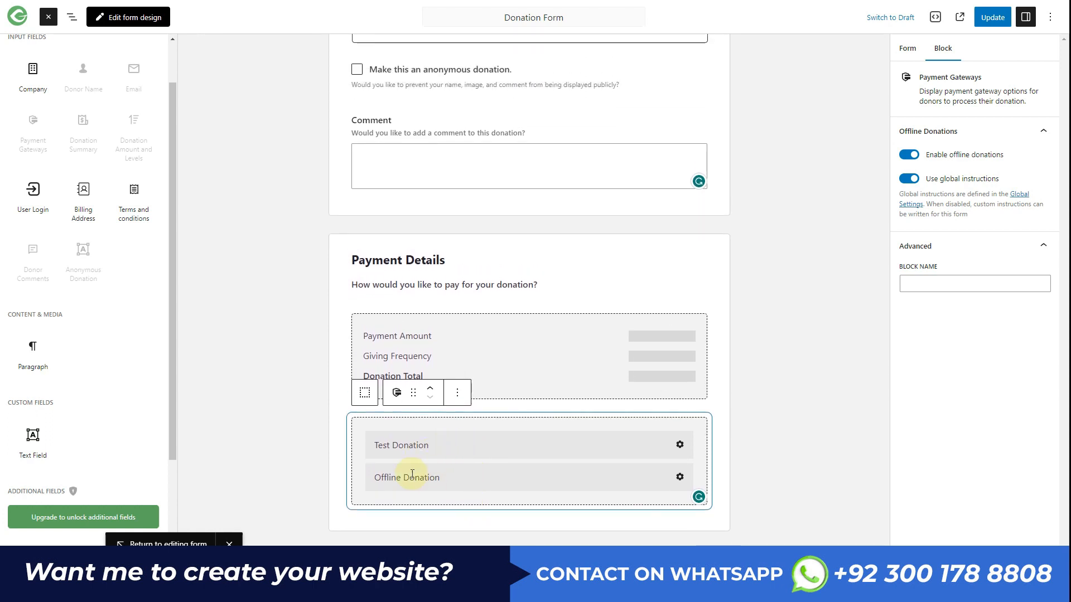
# - Open the form-level settings and update the published donation form with the changes made so far
pyautogui.scroll(9, 558, 437)
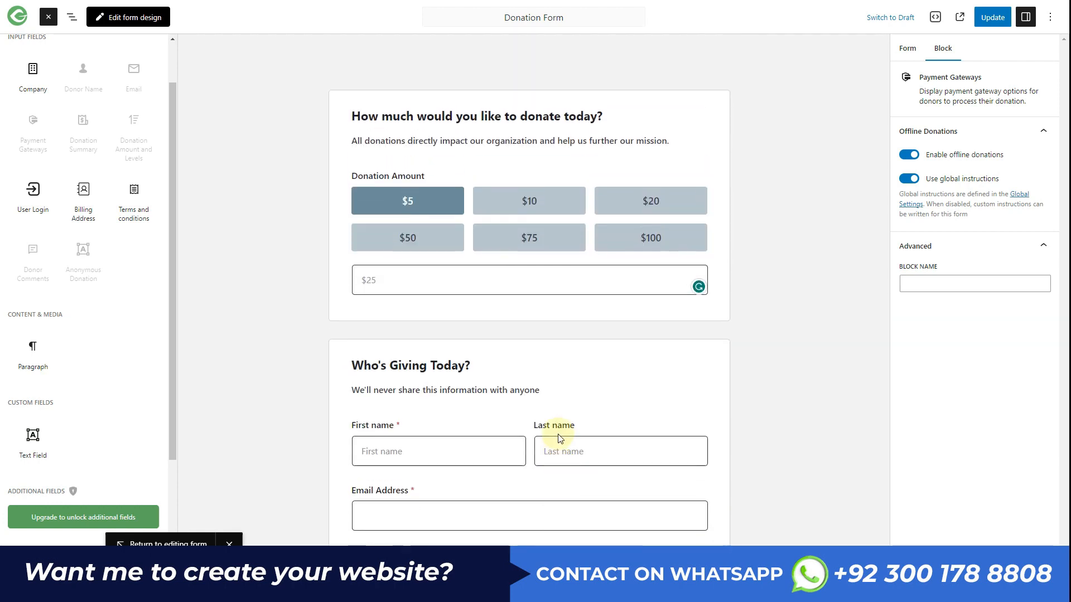
pyautogui.click(910, 50)
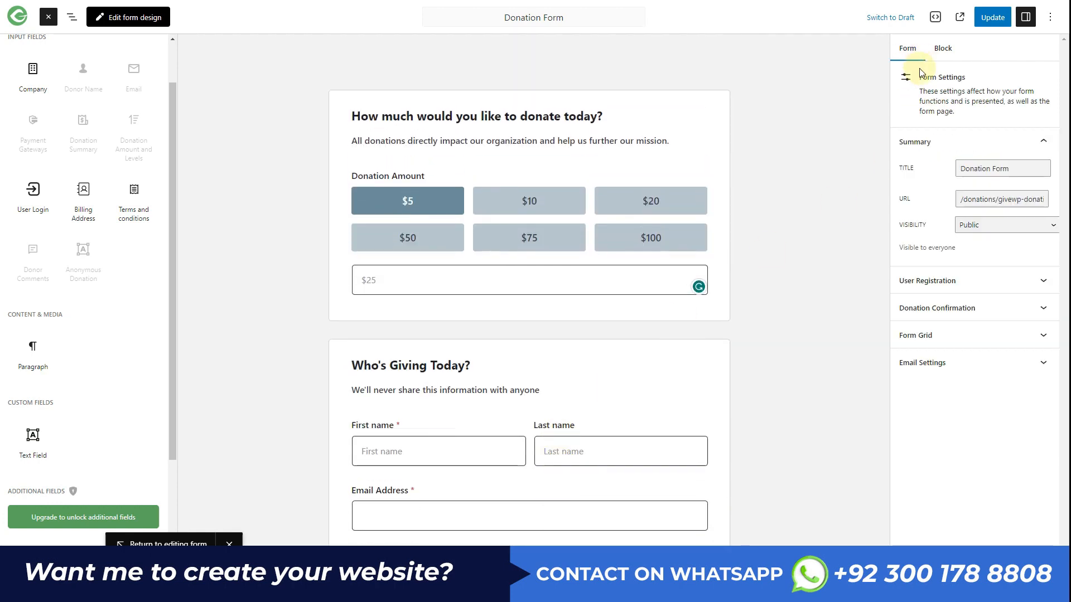
pyautogui.click(986, 18)
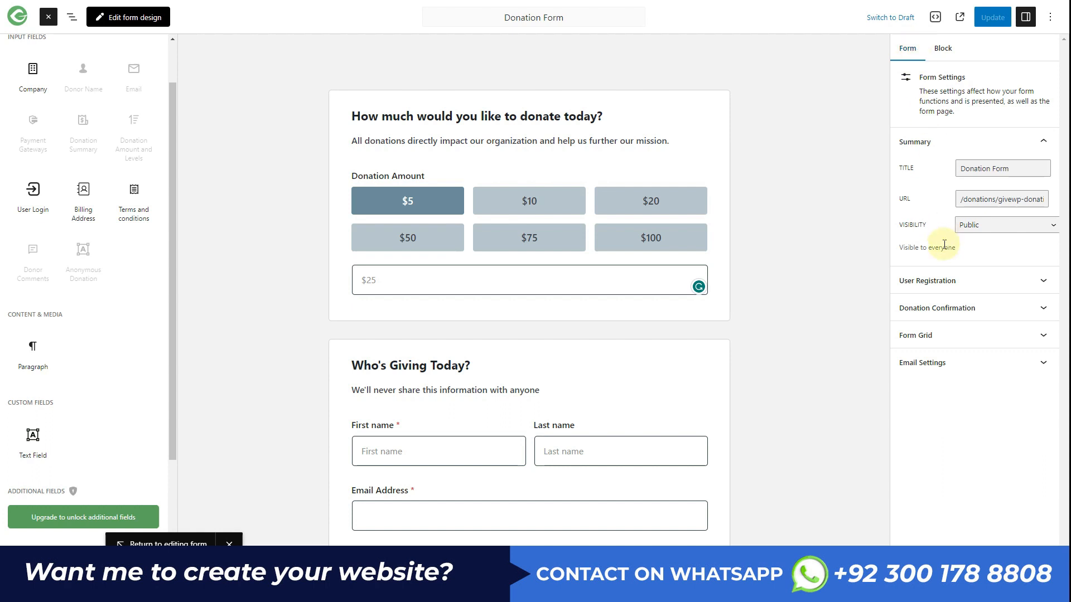
# - Enable new account notifications for donors in the form's User Registration settings
pyautogui.click(954, 287)
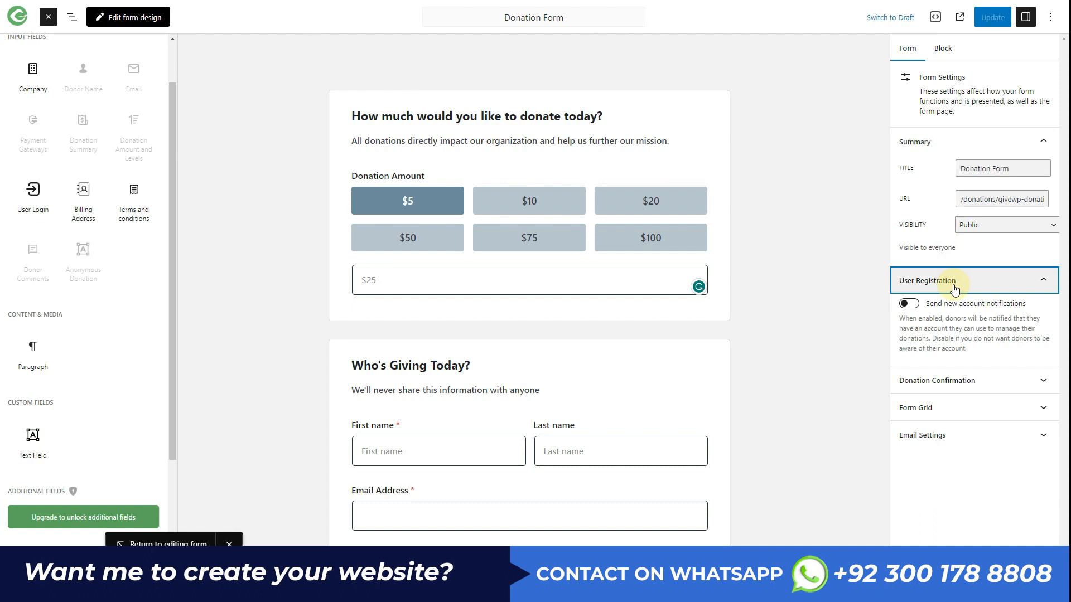
pyautogui.click(909, 304)
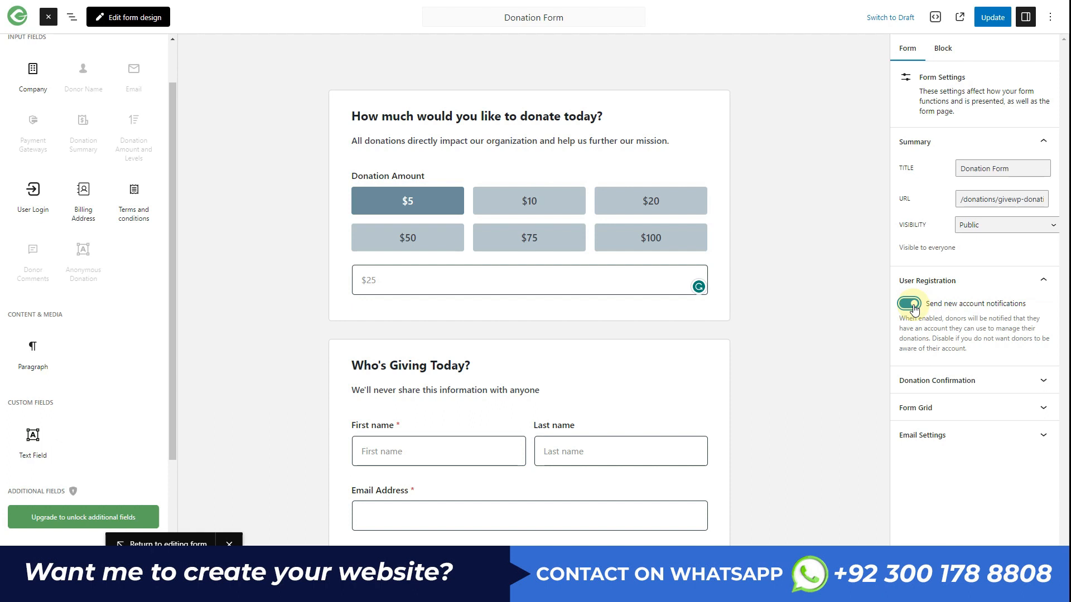
pyautogui.click(939, 283)
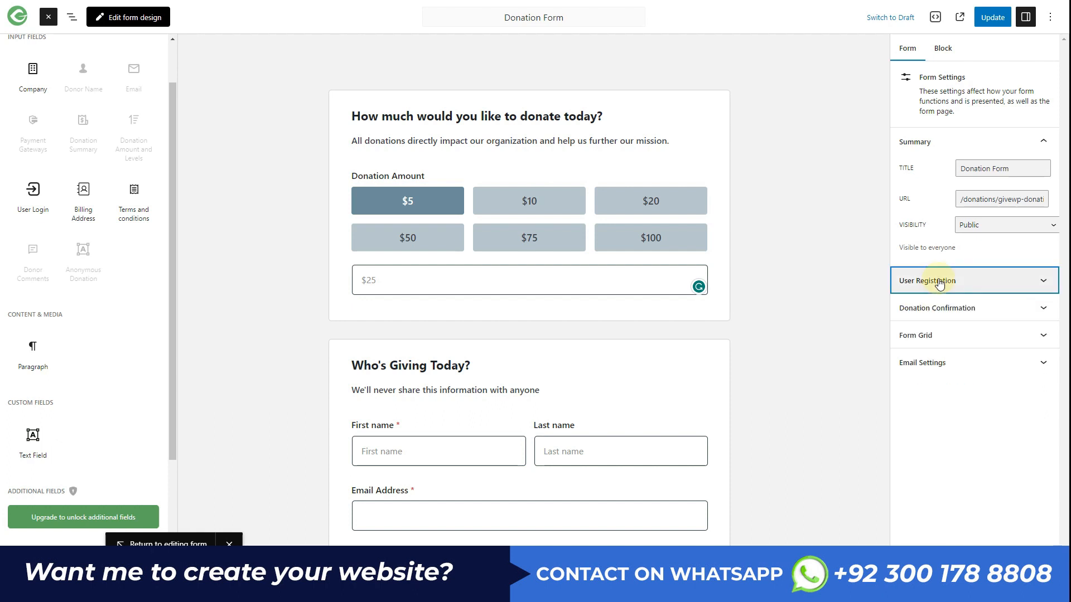
# - Review the Header and Description messages of the Donation Confirmation settings, including their first-name template tag
pyautogui.click(942, 310)
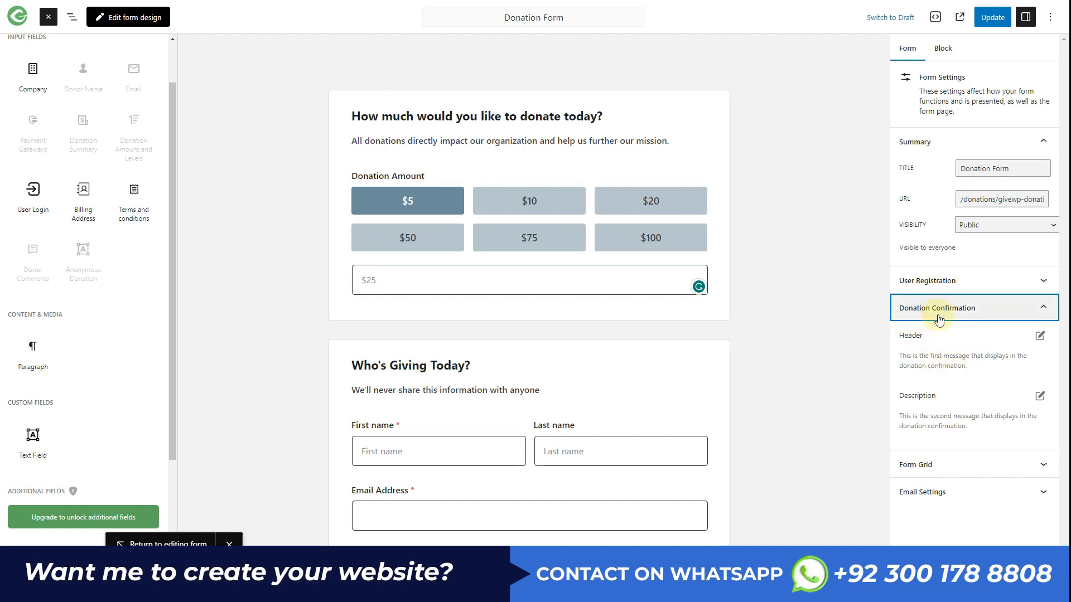
pyautogui.click(1041, 338)
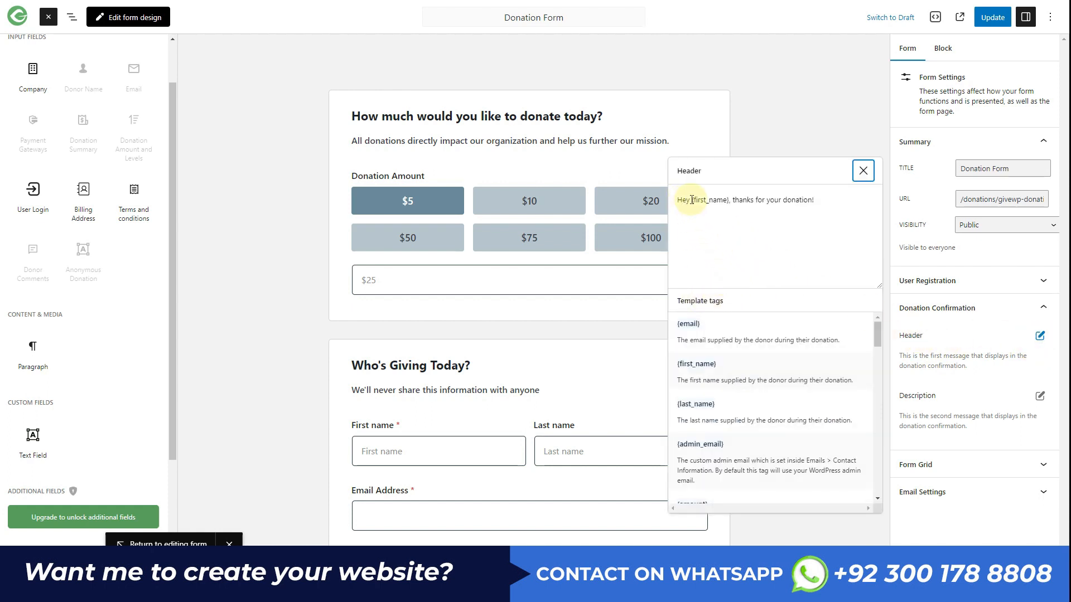
pyautogui.moveTo(692, 199); pyautogui.dragTo(727, 199)
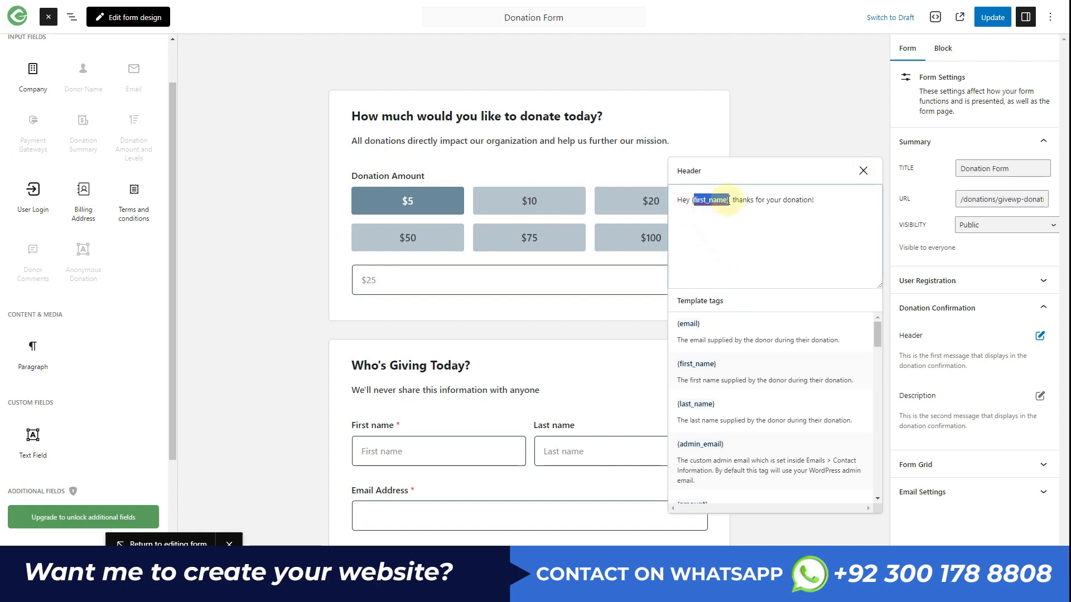
pyautogui.click(864, 171)
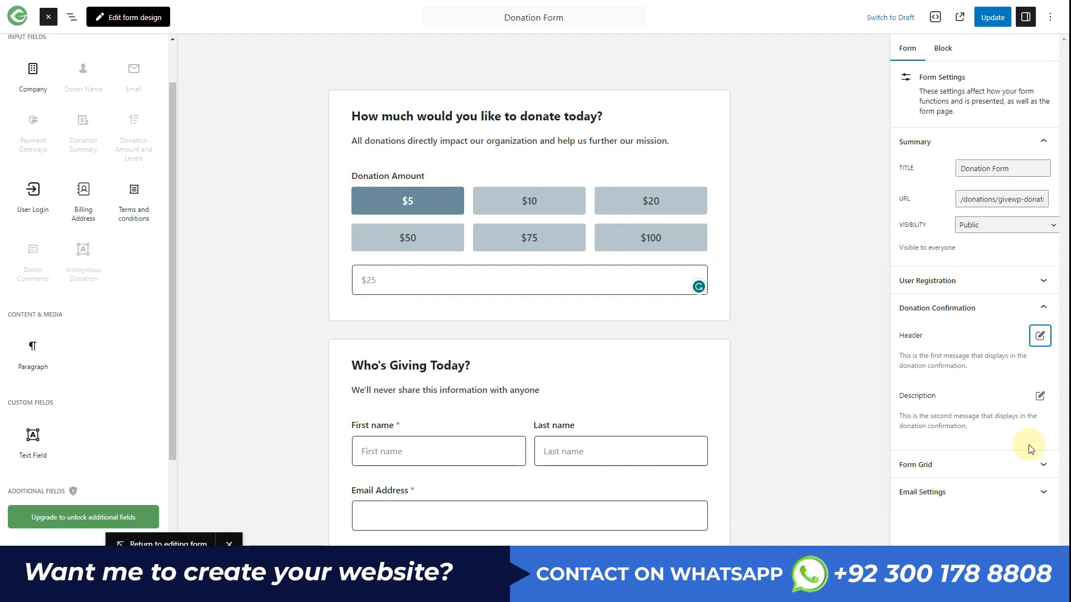
pyautogui.click(1041, 396)
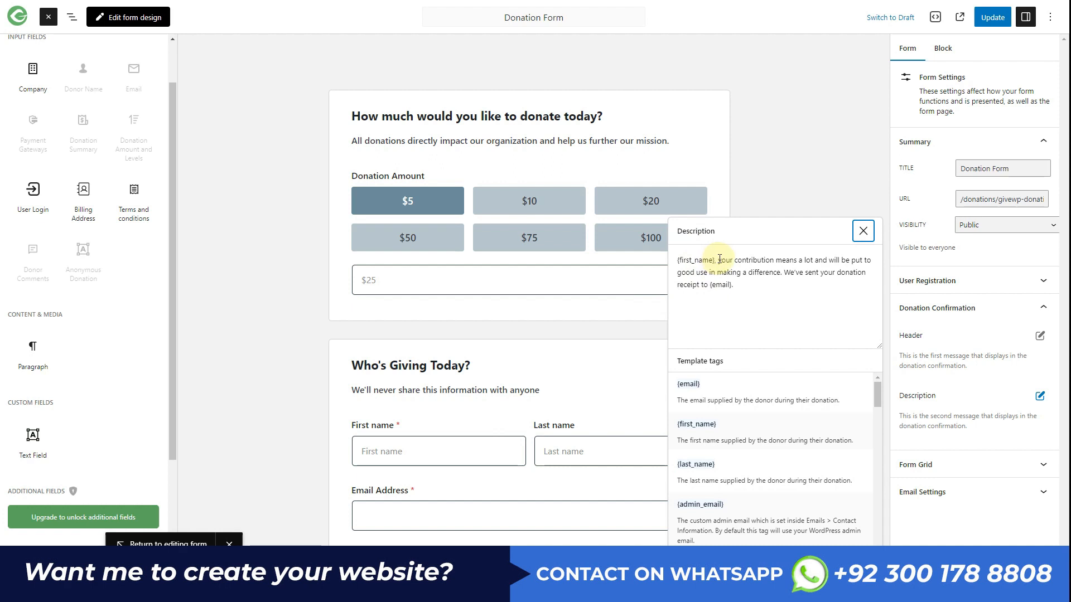
pyautogui.moveTo(718, 260); pyautogui.dragTo(817, 264)
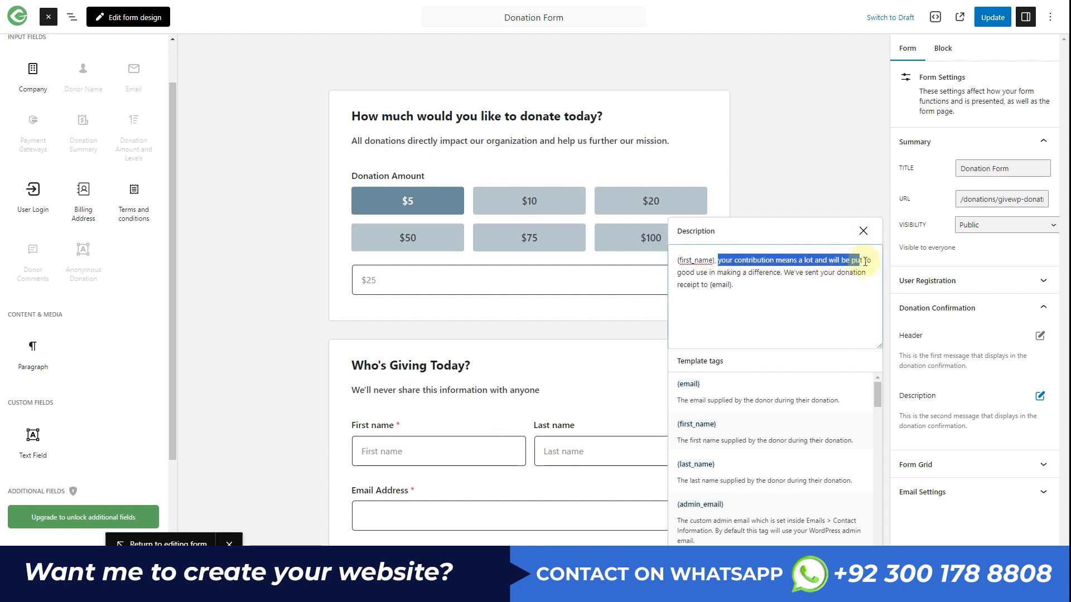
pyautogui.click(864, 230)
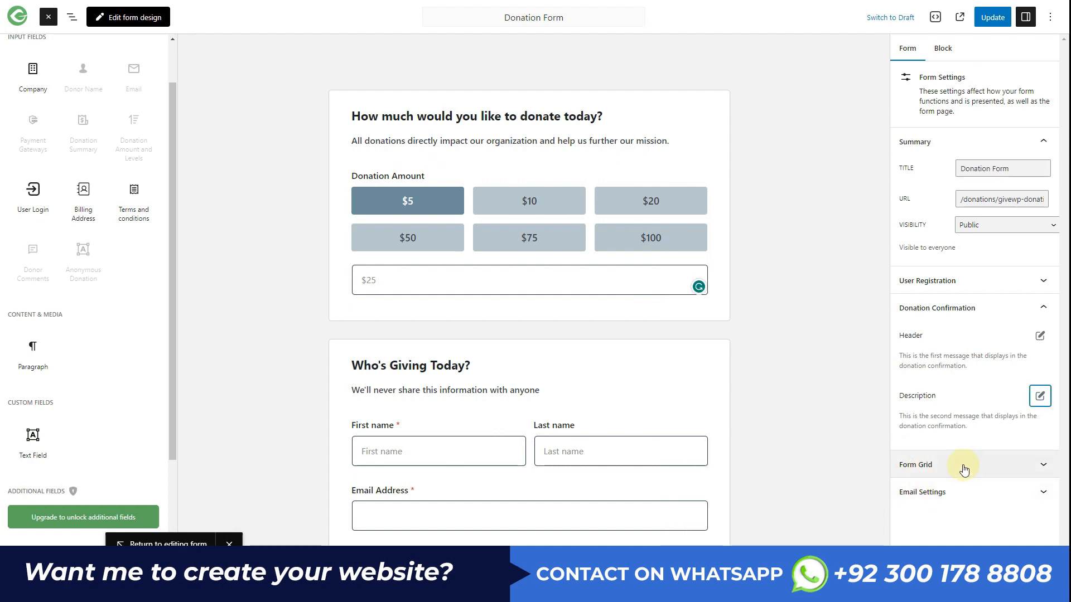
# - Check the Form Grid and Email Settings options, keep them as they are, and update the donation form
pyautogui.click(964, 466)
pyautogui.scroll(-4, 962, 463)
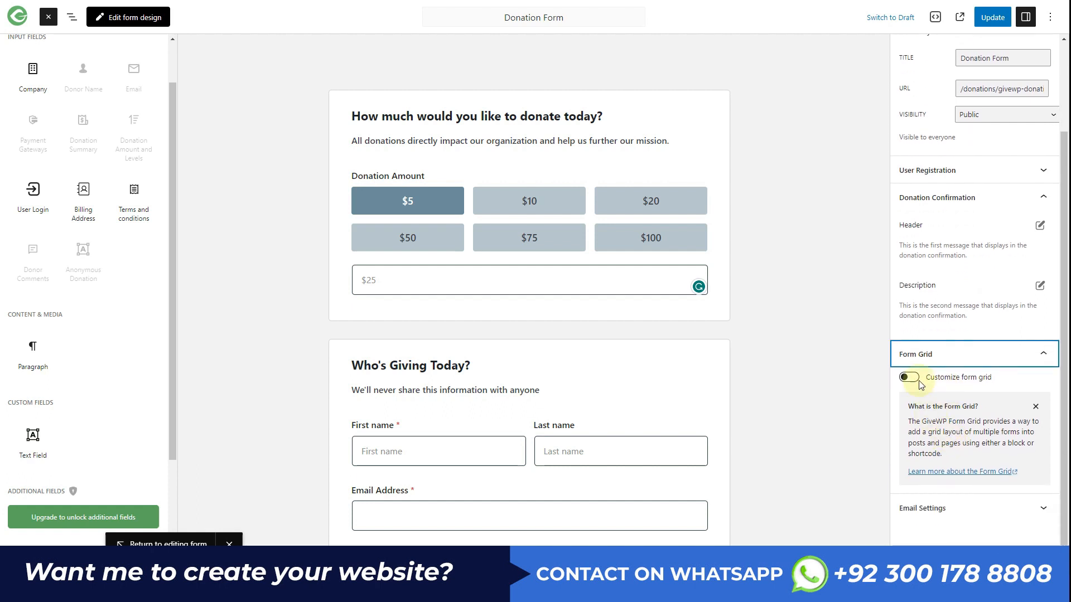
pyautogui.click(951, 509)
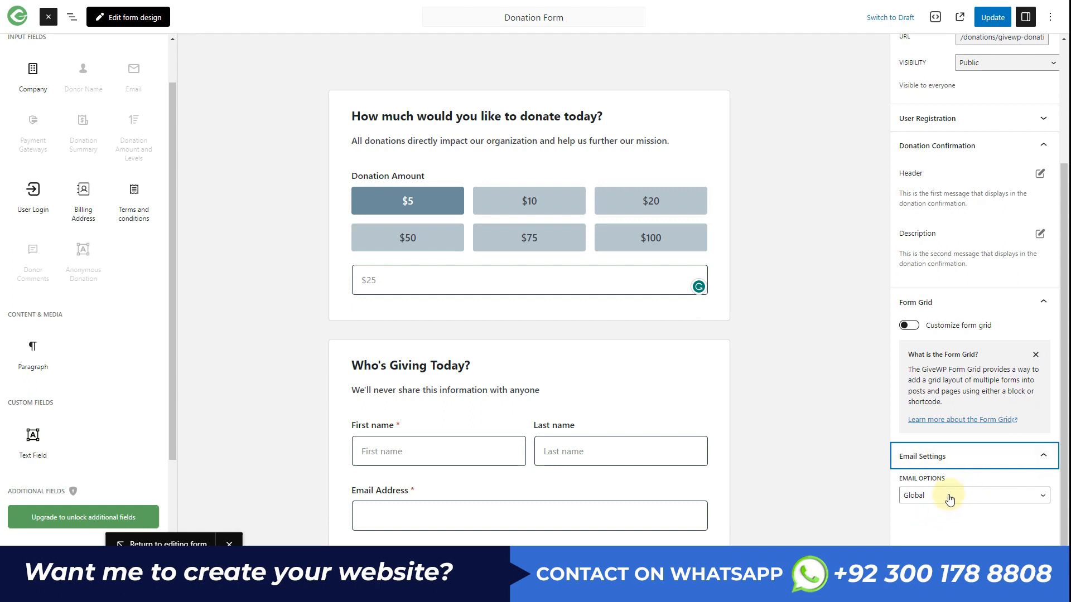
pyautogui.scroll(5, 949, 498)
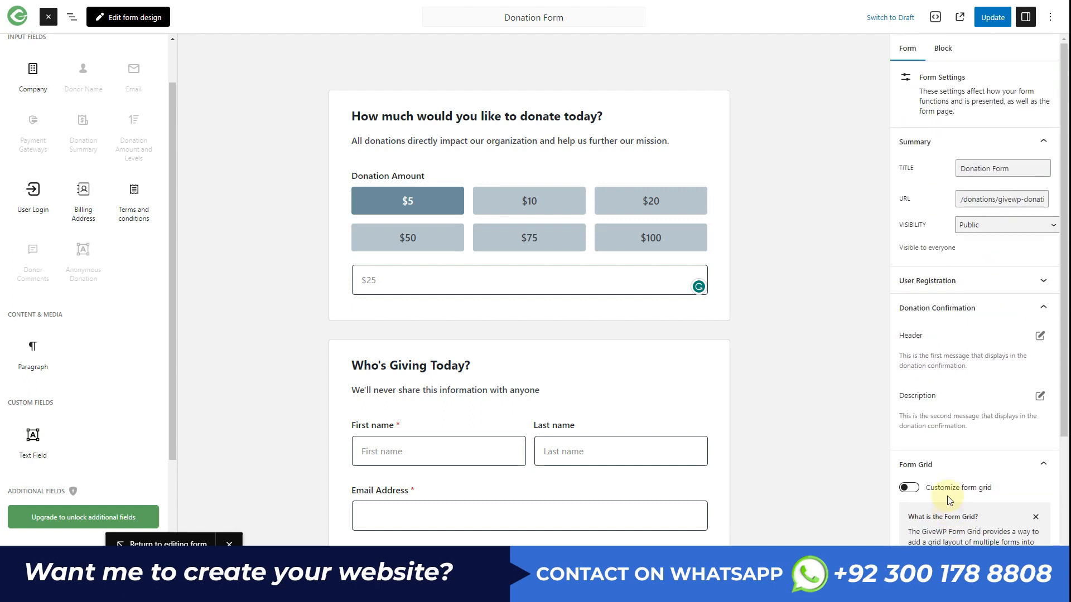
pyautogui.click(991, 22)
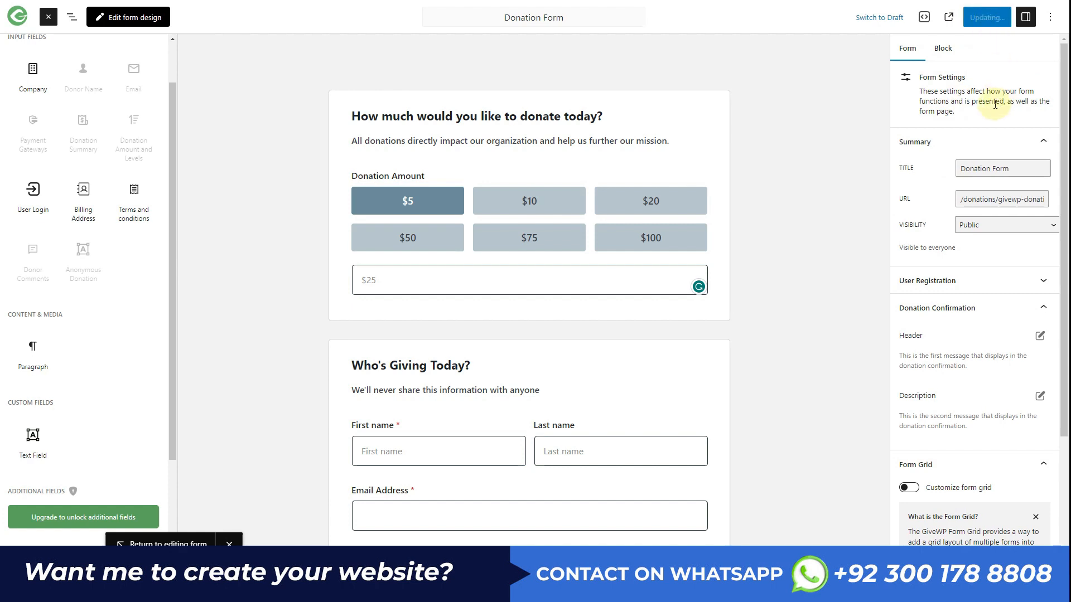
# - Switch to editing the form design and look through the donation form preview, including the Phone Number field
pyautogui.click(127, 22)
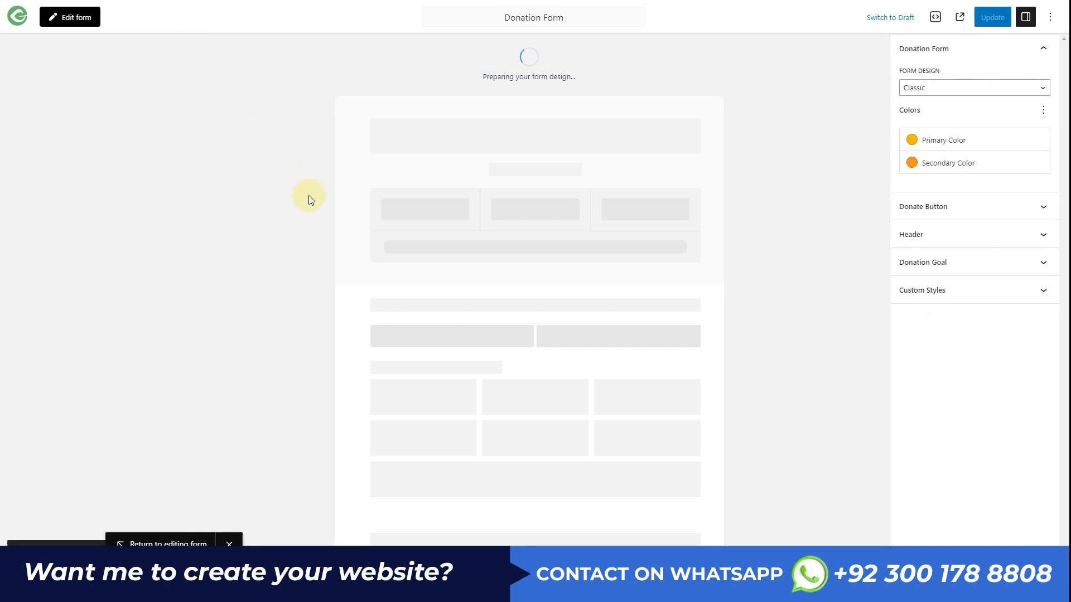
pyautogui.scroll(-10, 360, 193)
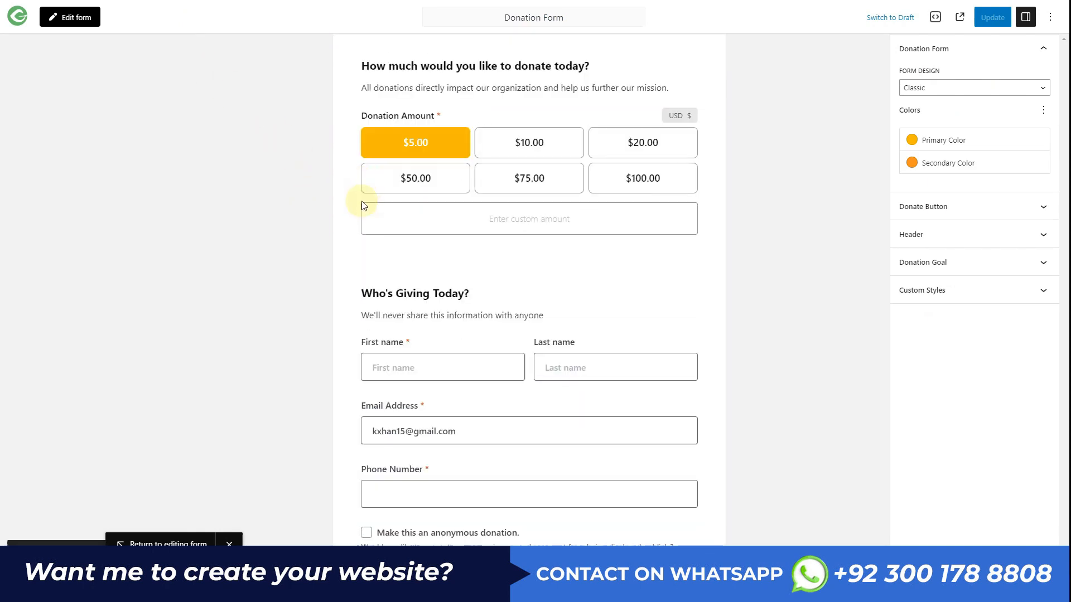
pyautogui.moveTo(361, 112); pyautogui.dragTo(427, 116)
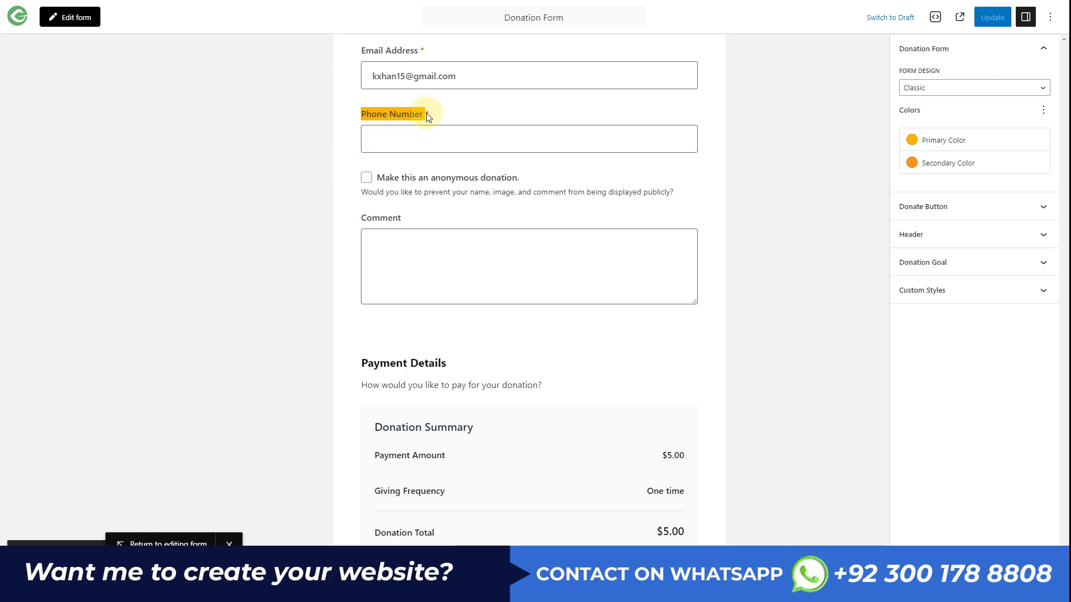
pyautogui.scroll(10, 530, 179)
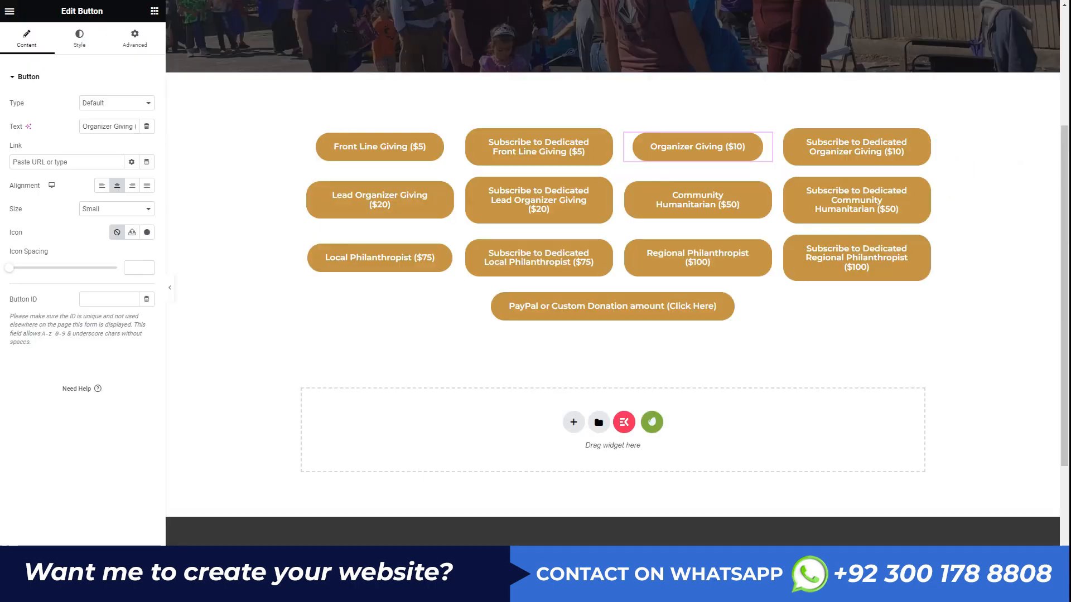
# - Switch to the Donate Now page in Elementor and inspect the giving button's style settings for its color
pyautogui.scroll(4, 497, 148)
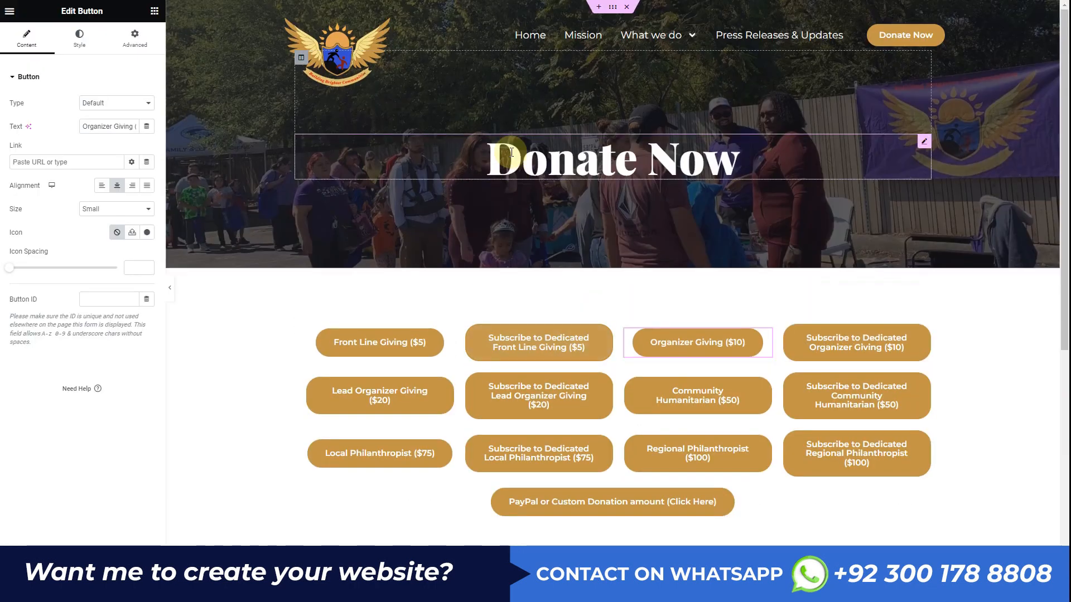
pyautogui.click(447, 335)
pyautogui.click(78, 36)
pyautogui.click(147, 220)
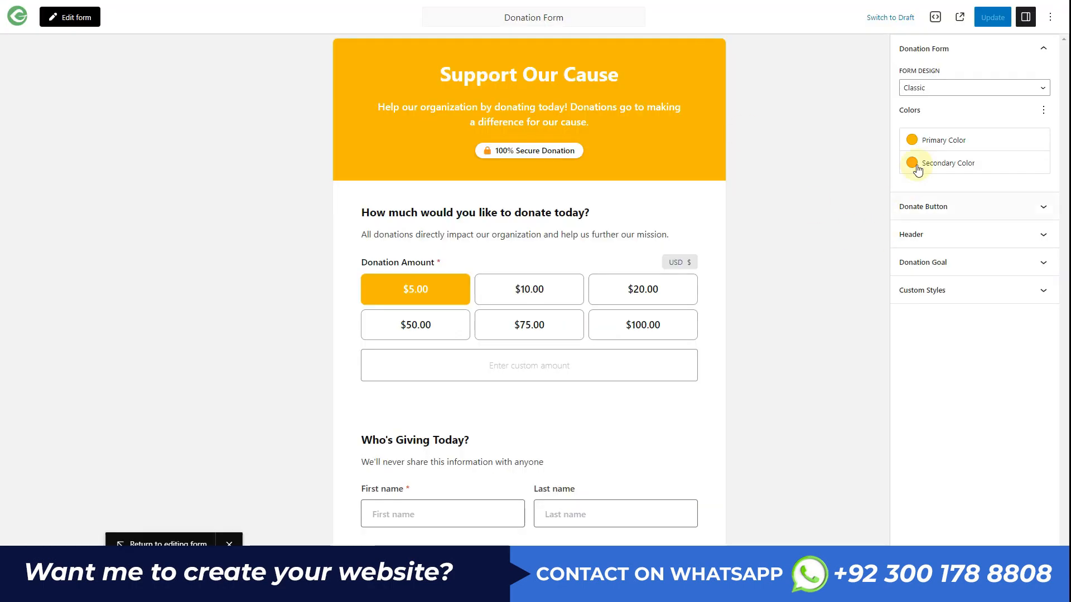
# - Clear the form design's primary color and reapply Luminous vivid amber
pyautogui.click(940, 147)
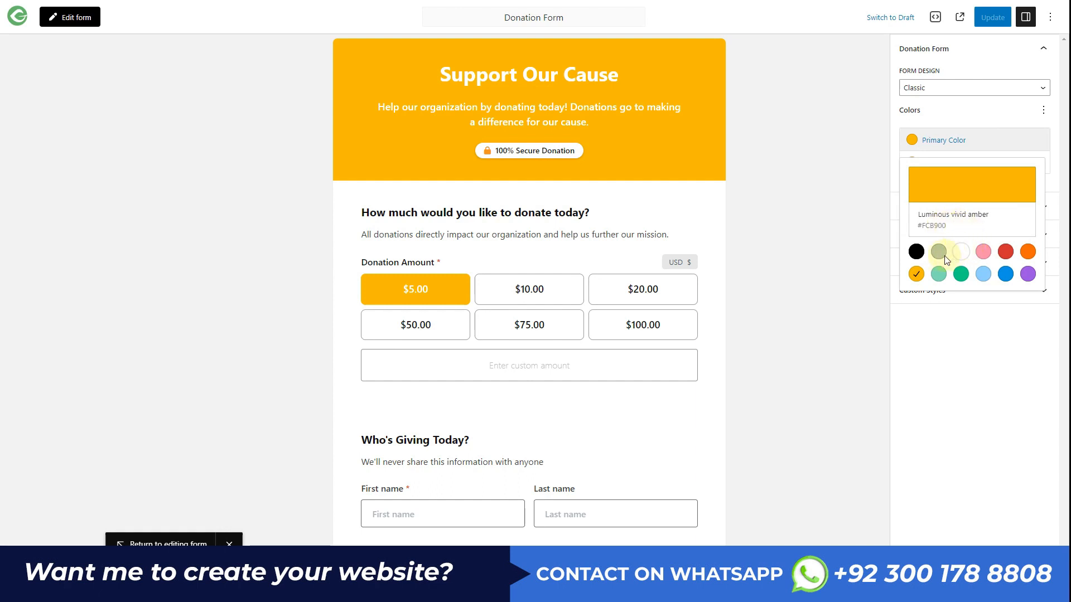
pyautogui.click(917, 274)
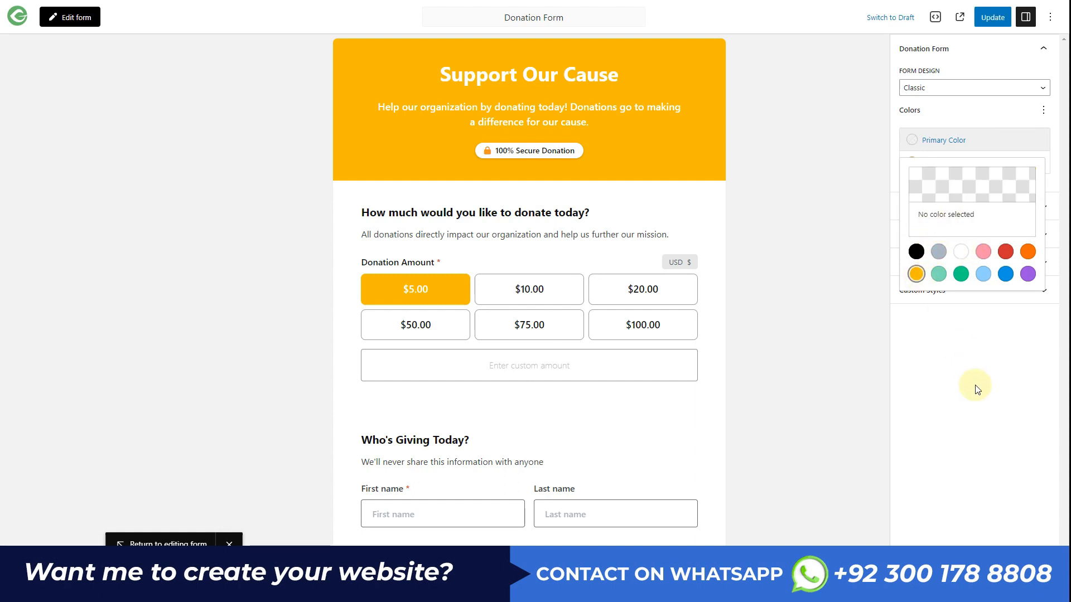
pyautogui.click(914, 276)
pyautogui.click(964, 411)
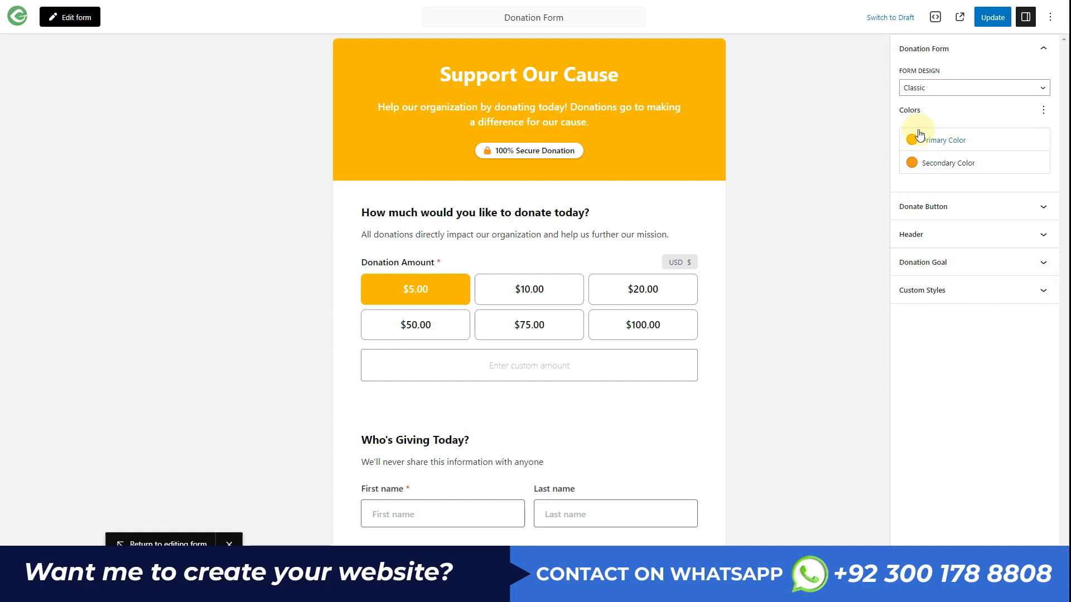
# - Reset both the primary and secondary colors of the form design
pyautogui.click(969, 144)
pyautogui.click(972, 143)
pyautogui.click(1043, 110)
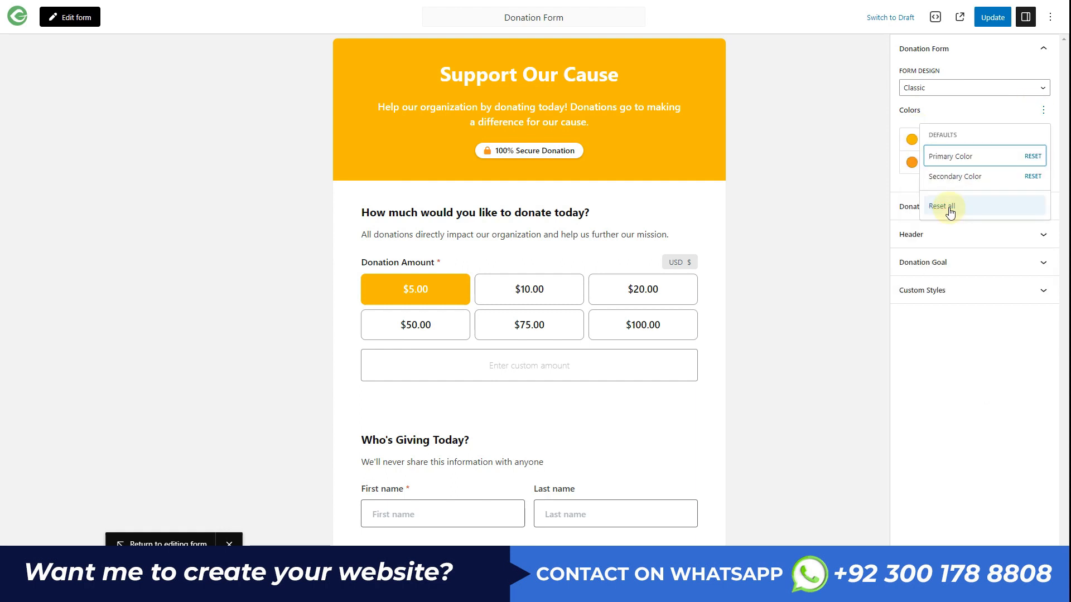
pyautogui.click(940, 206)
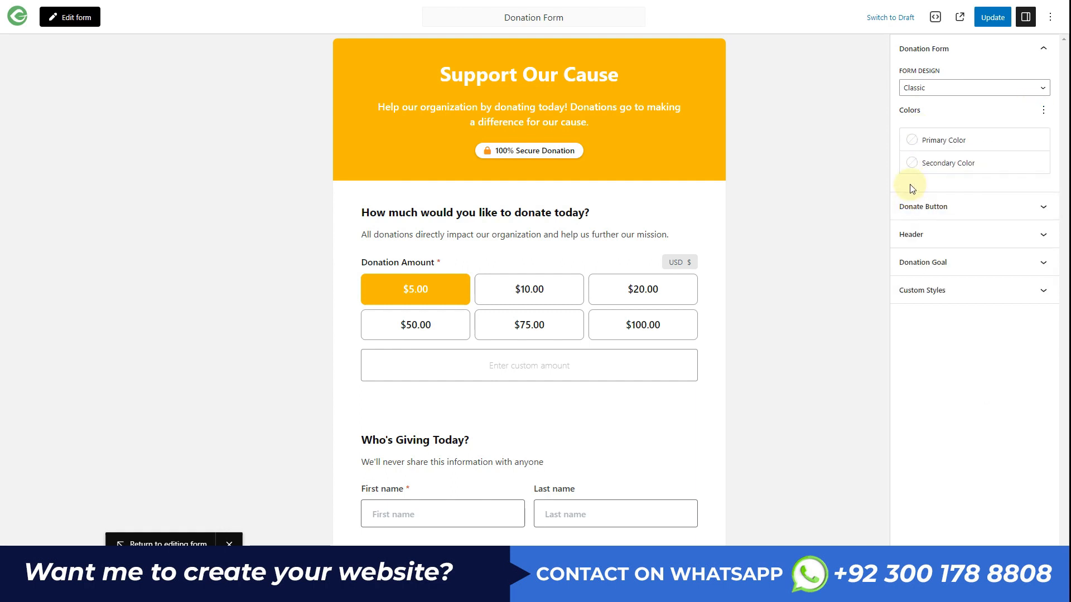
# - Set the form design's primary color to the Luminous vivid amber swatch
pyautogui.click(935, 139)
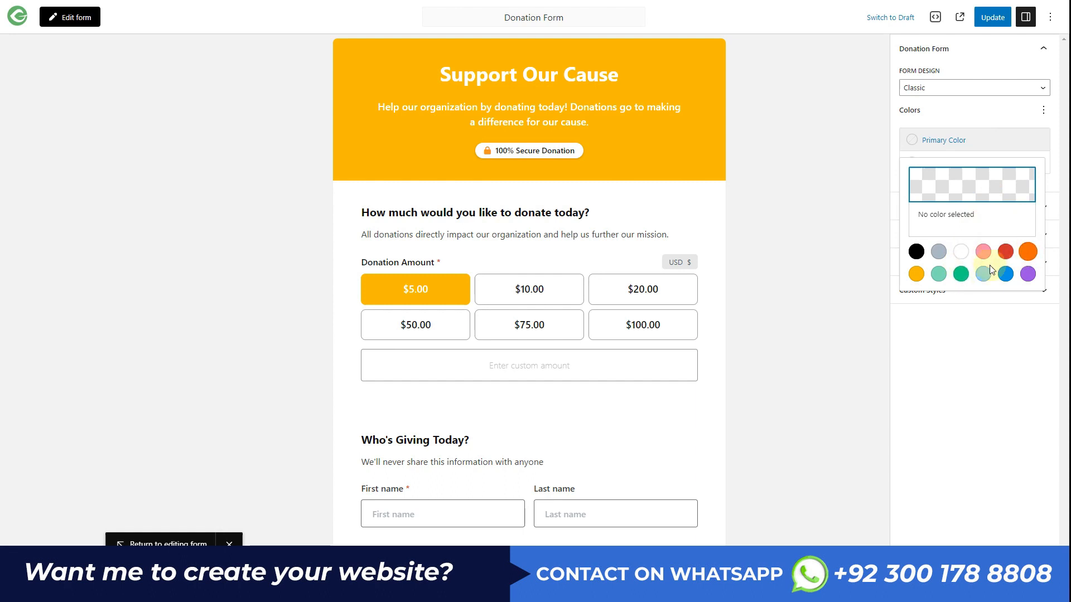
pyautogui.click(916, 274)
pyautogui.click(956, 342)
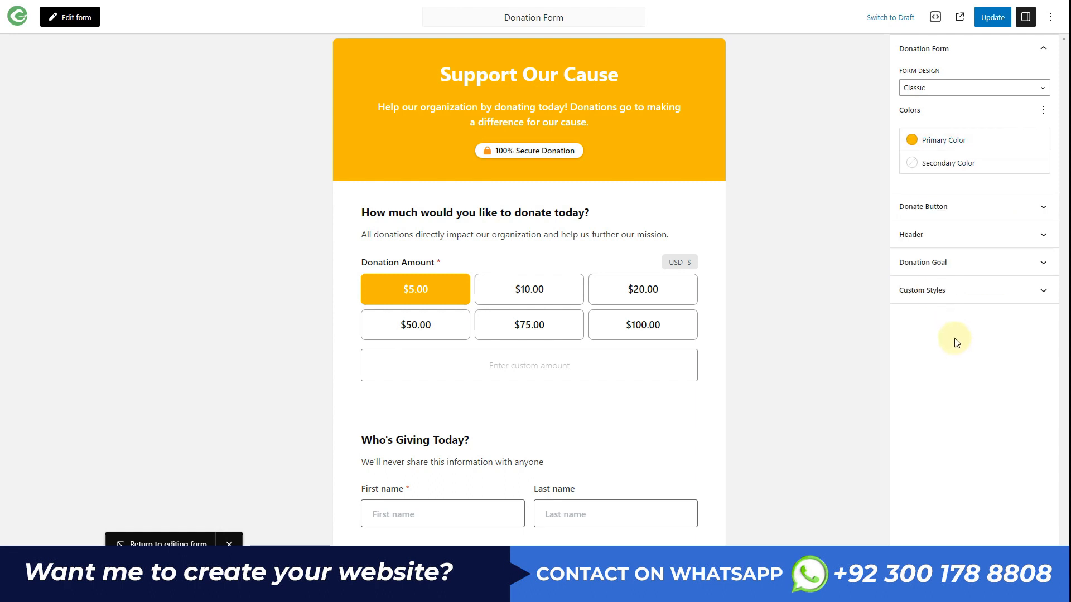
# - Set the form design's secondary color to White (#FFFFFF) and check the form preview down to the Donate now button
pyautogui.click(946, 163)
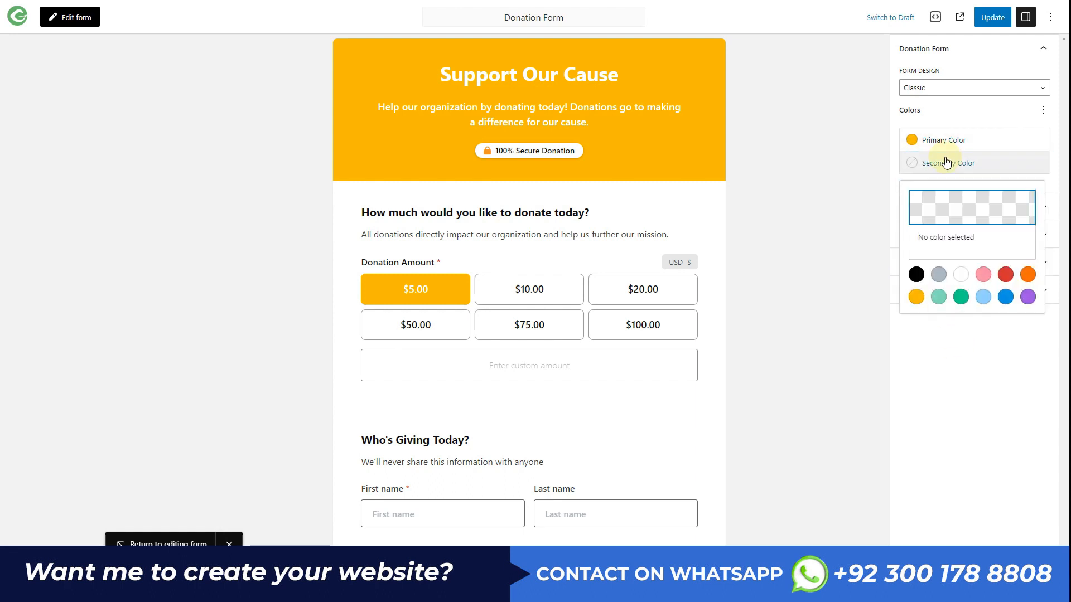
pyautogui.click(946, 355)
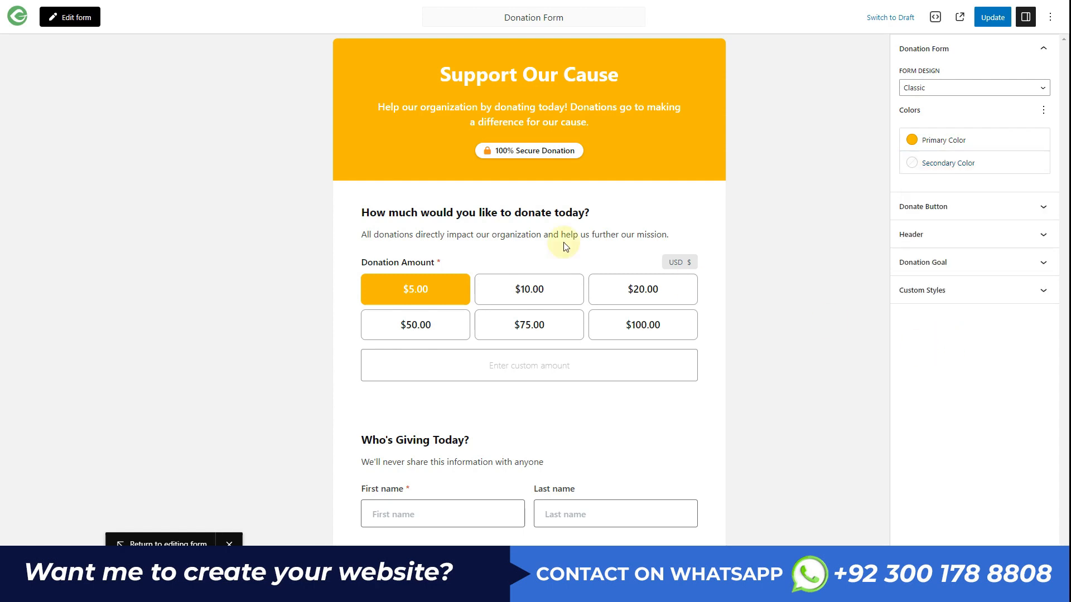
pyautogui.scroll(-7, 484, 230)
pyautogui.scroll(8, 484, 229)
pyautogui.scroll(-6, 486, 231)
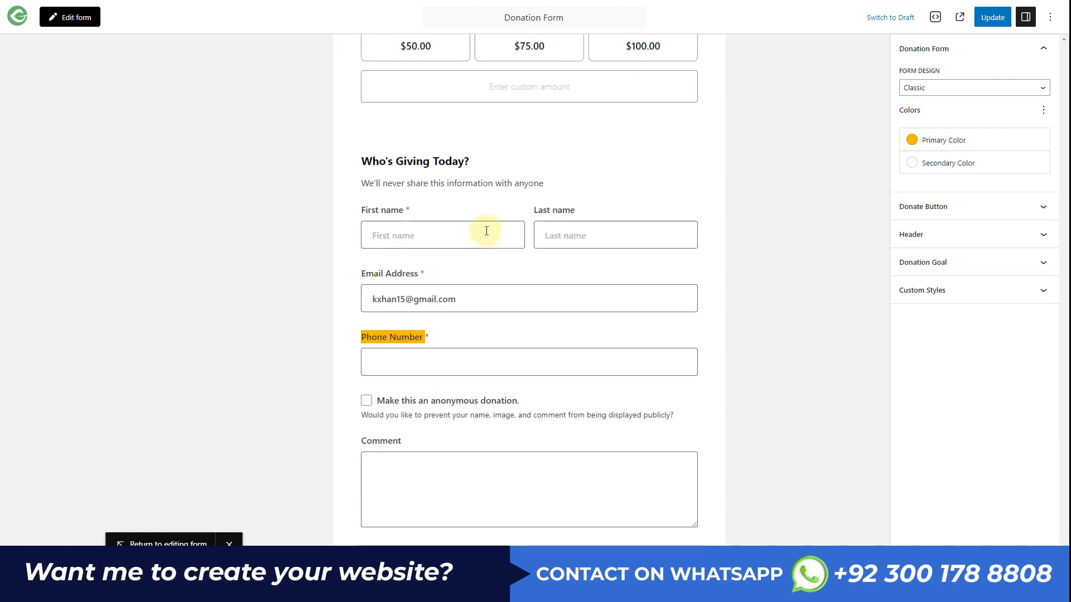
pyautogui.click(960, 164)
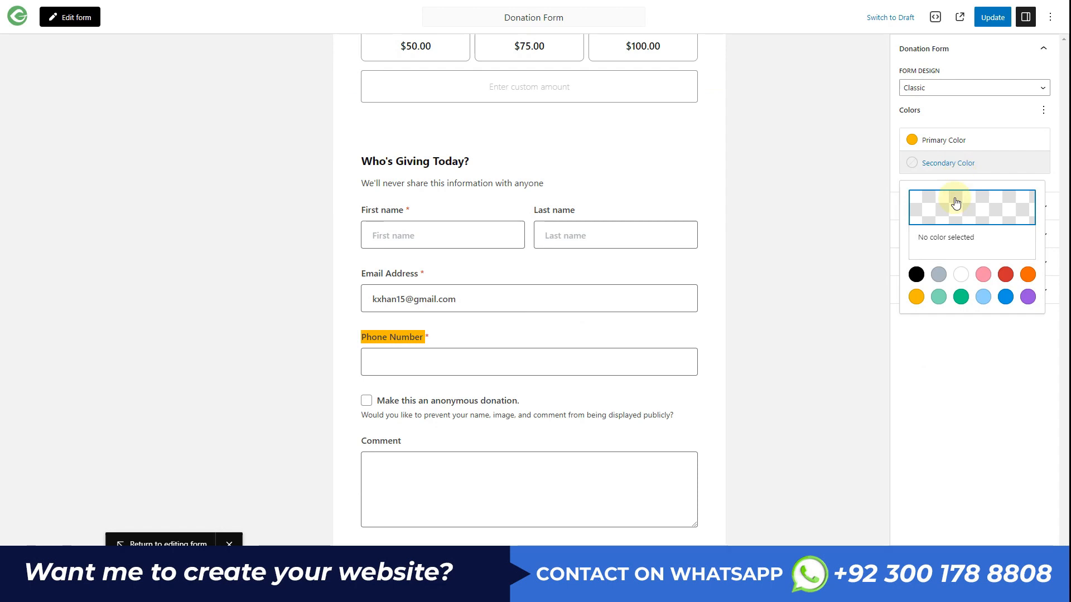
pyautogui.click(961, 274)
pyautogui.scroll(-6, 538, 246)
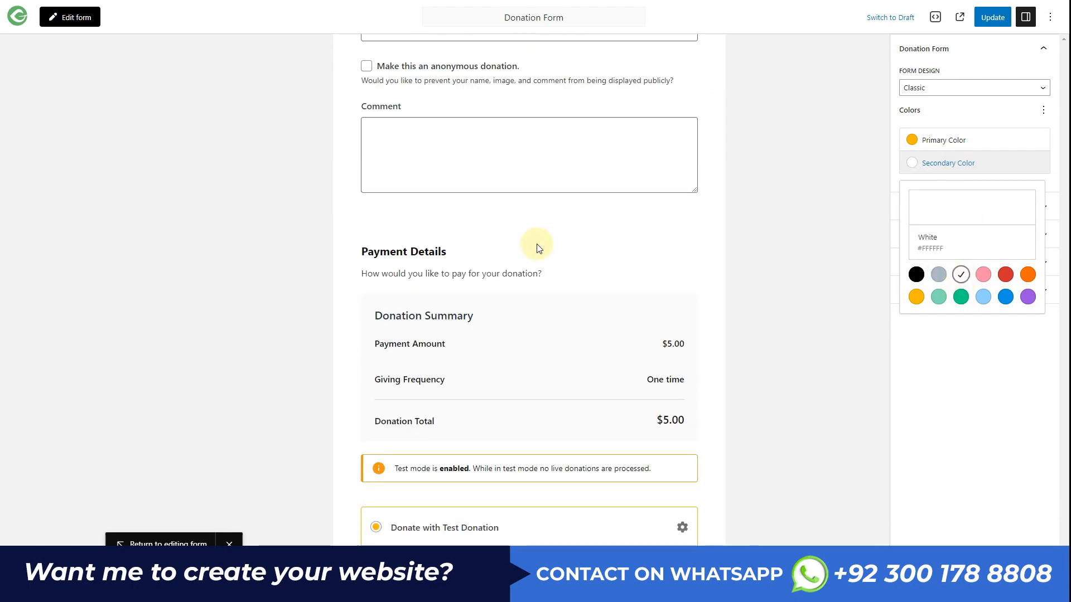
pyautogui.scroll(-5, 539, 251)
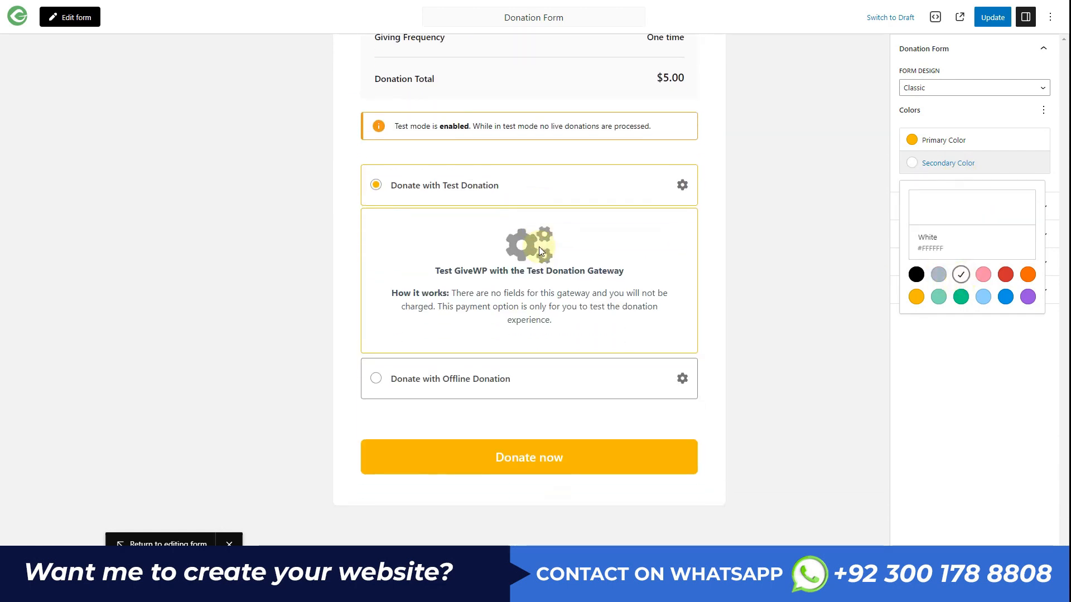
pyautogui.scroll(7, 539, 246)
pyautogui.click(1001, 389)
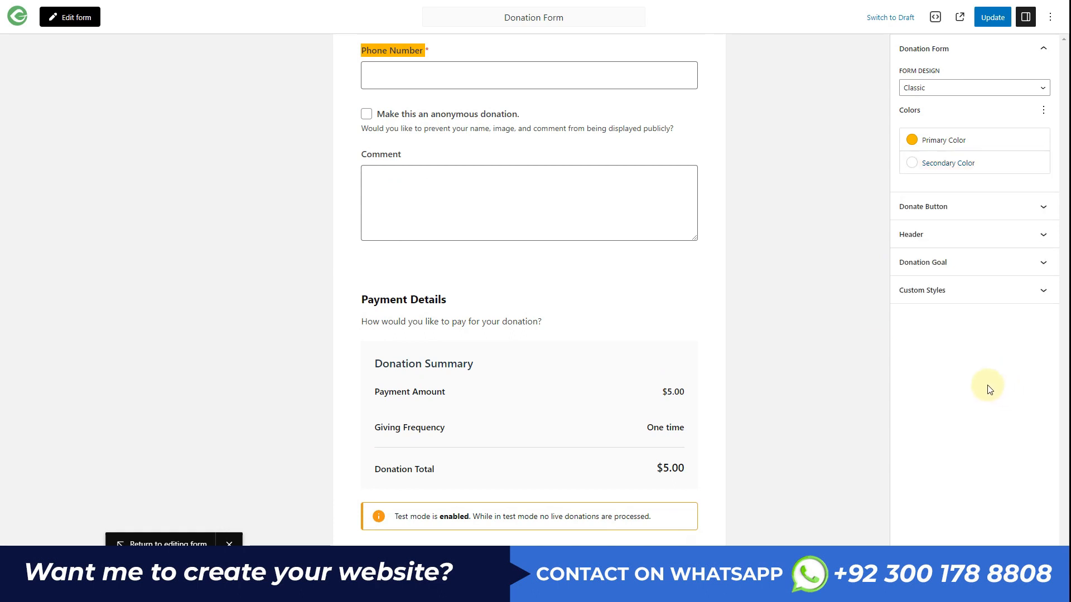
# - Review the Donate Button caption and Header design settings without changing them, and update the form
pyautogui.click(997, 209)
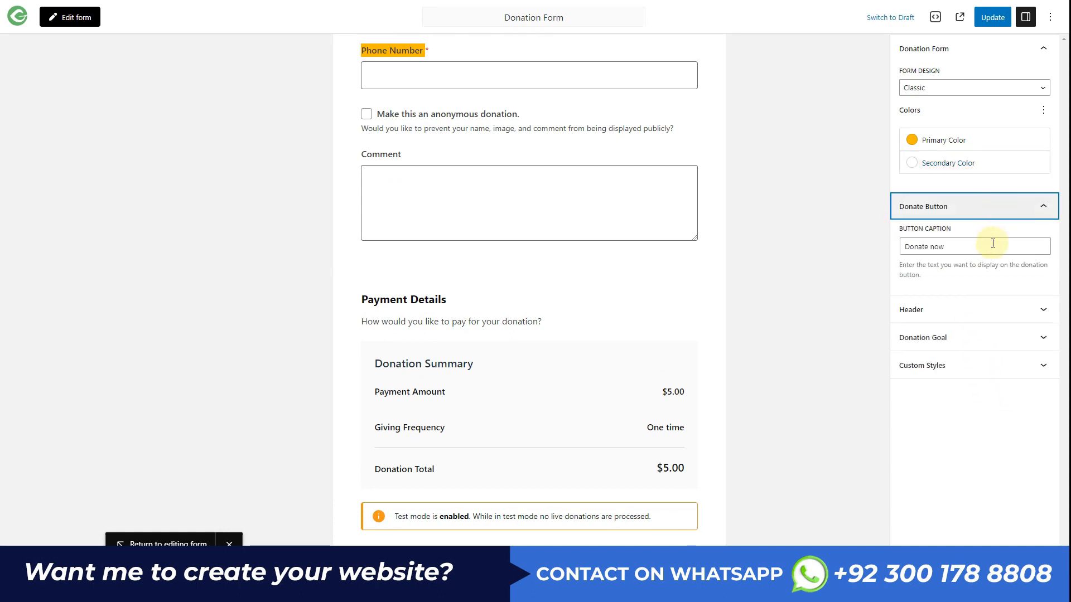
pyautogui.click(951, 246)
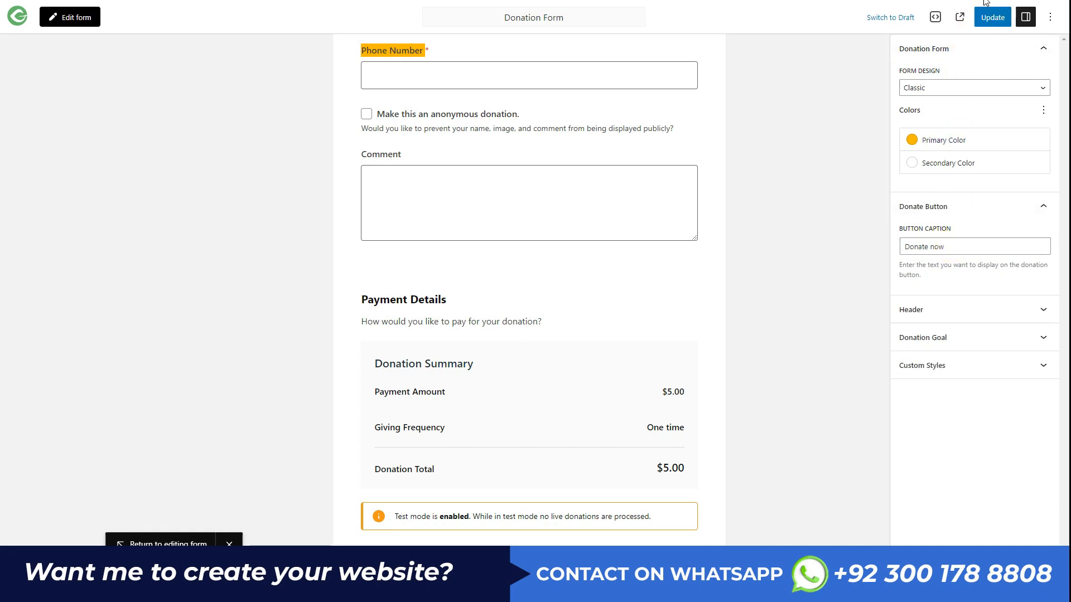
pyautogui.click(974, 310)
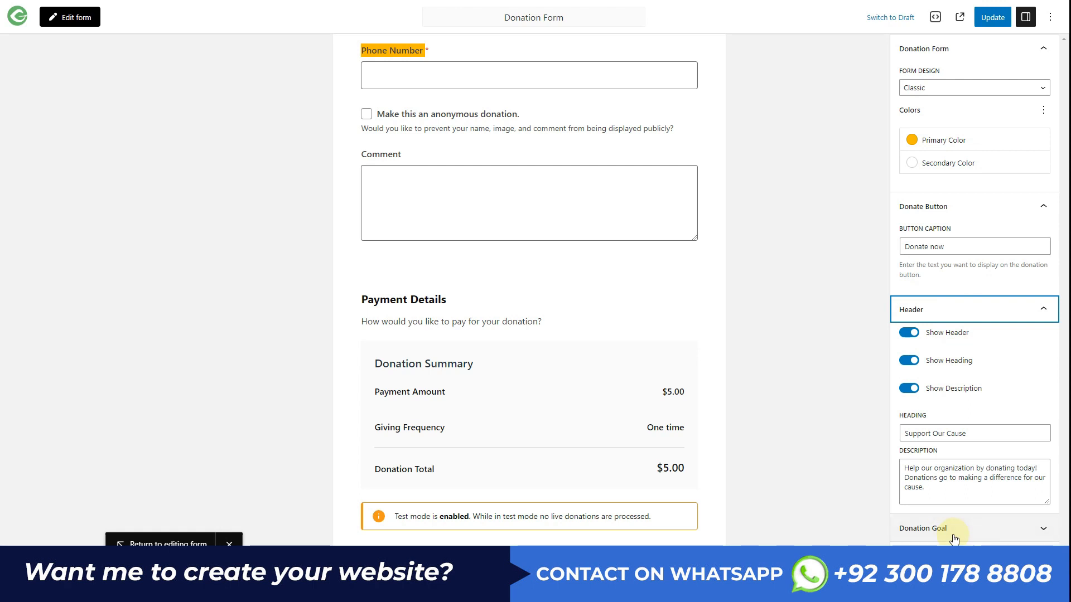
pyautogui.click(991, 18)
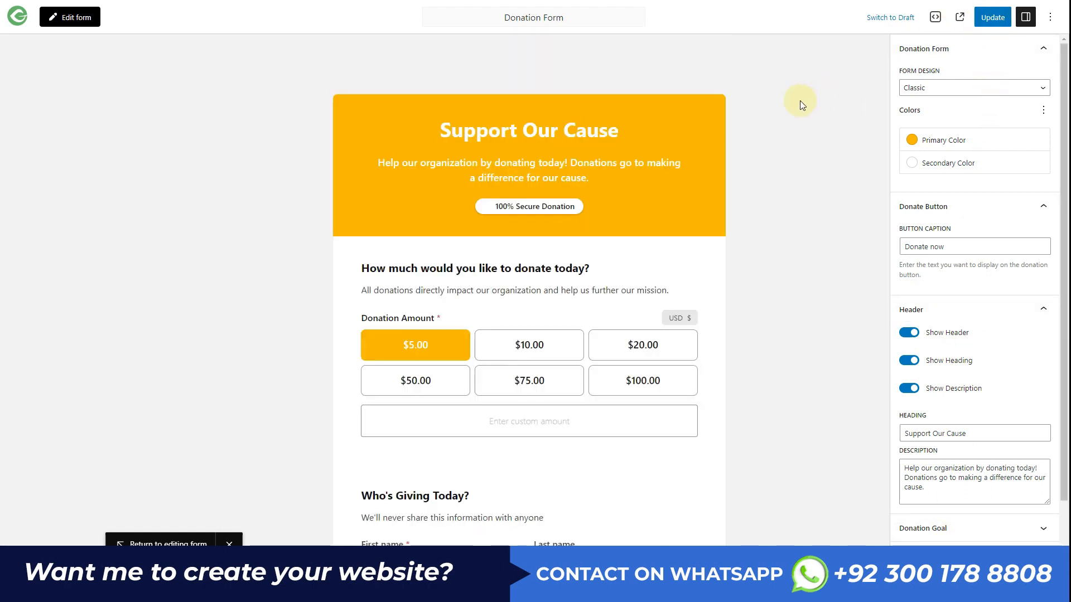
# - Update the donation form and copy its shortcode [give_form id="282"] from the donation forms list
pyautogui.click(996, 19)
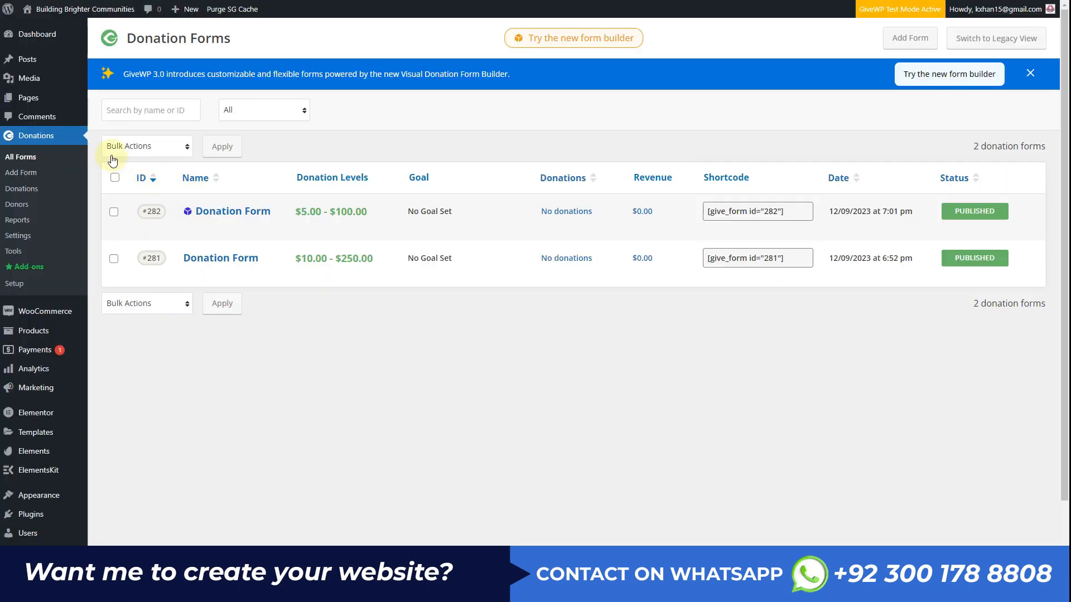
pyautogui.click(729, 213)
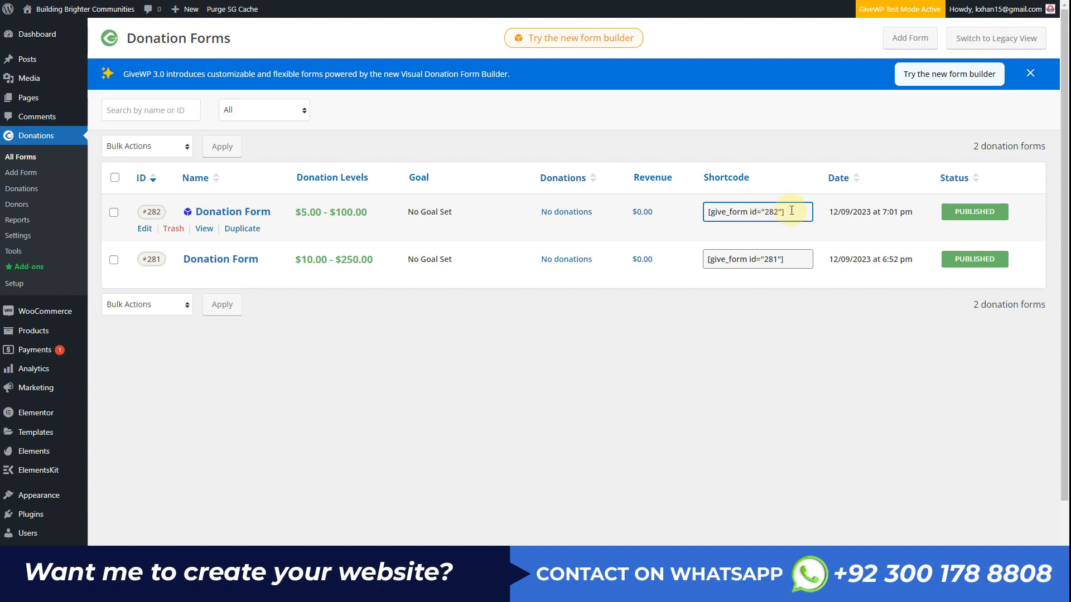
pyautogui.moveTo(757, 208); pyautogui.dragTo(705, 206)
pyautogui.rightClick(738, 211)
pyautogui.click(755, 225)
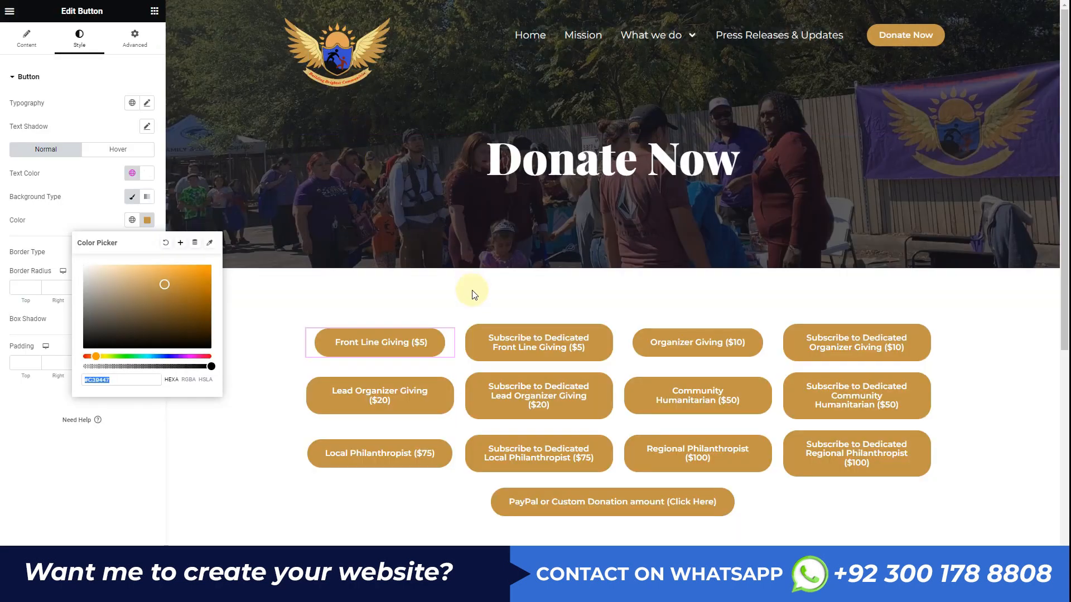
# - Add a single-column container below the donation buttons on the Donate Now page, with 5% top and bottom padding
pyautogui.scroll(-5, 472, 294)
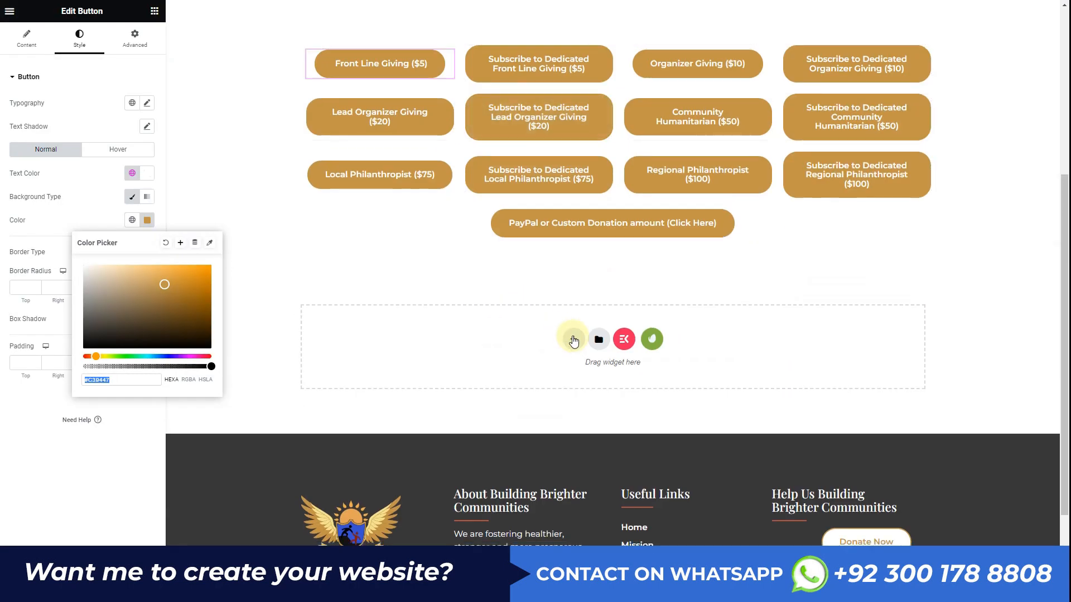
pyautogui.click(570, 339)
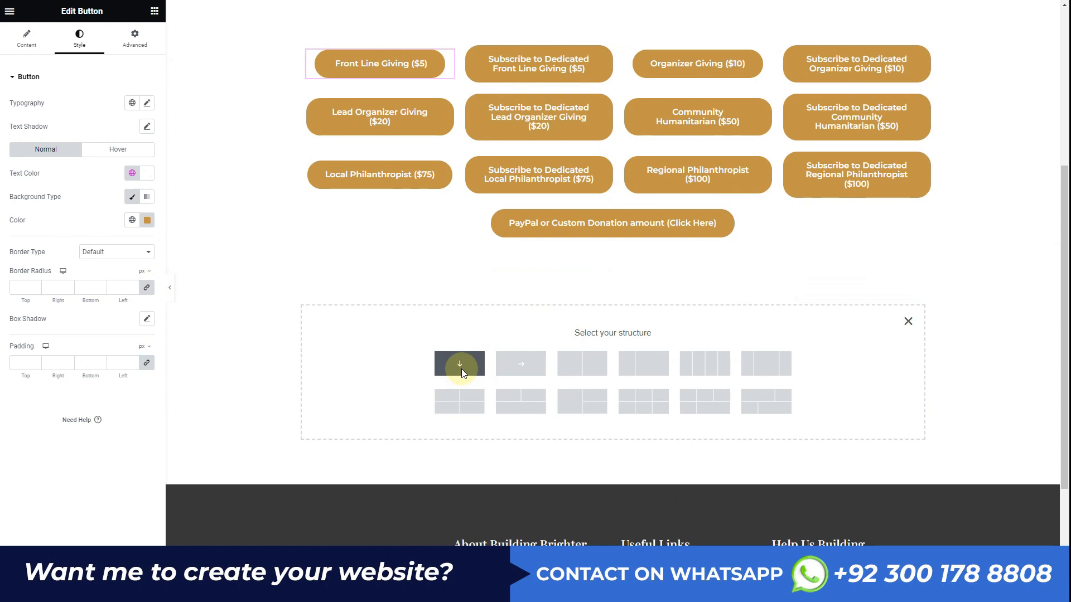
pyautogui.click(460, 365)
pyautogui.click(135, 39)
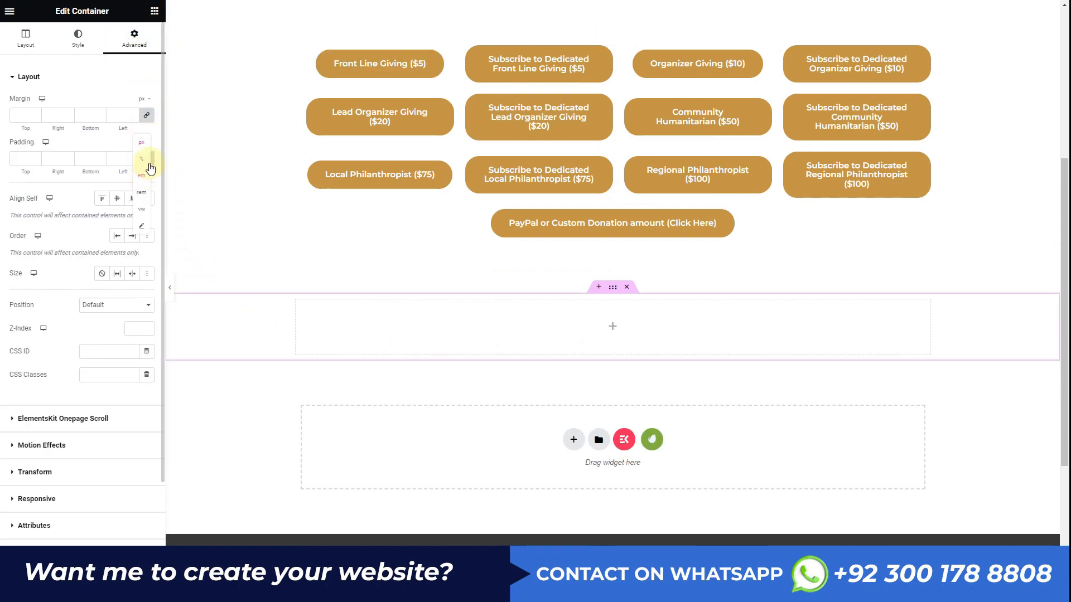
pyautogui.click(149, 161)
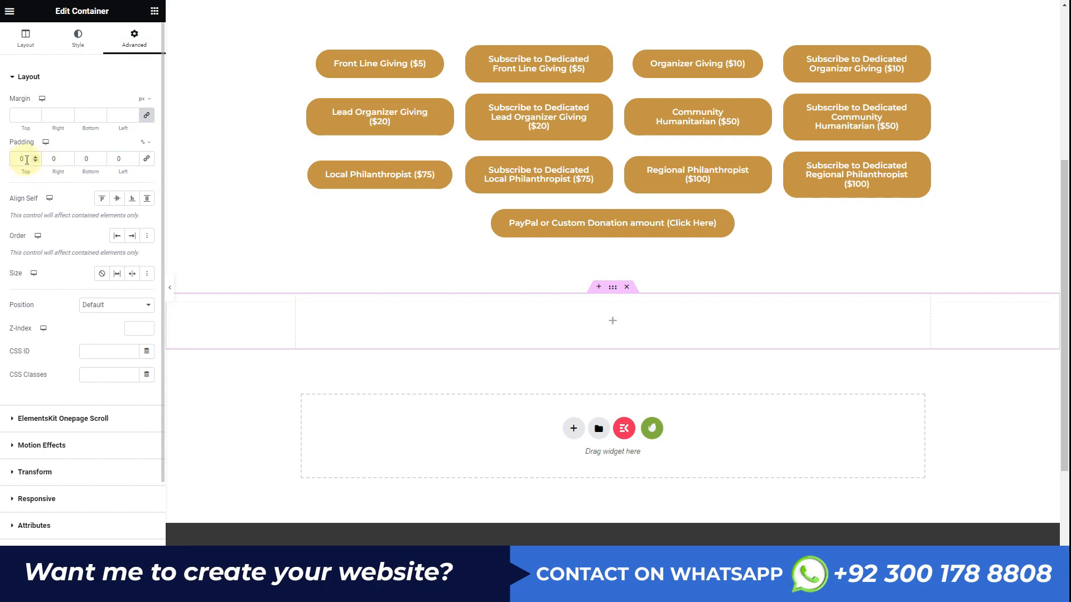
pyautogui.write('5')
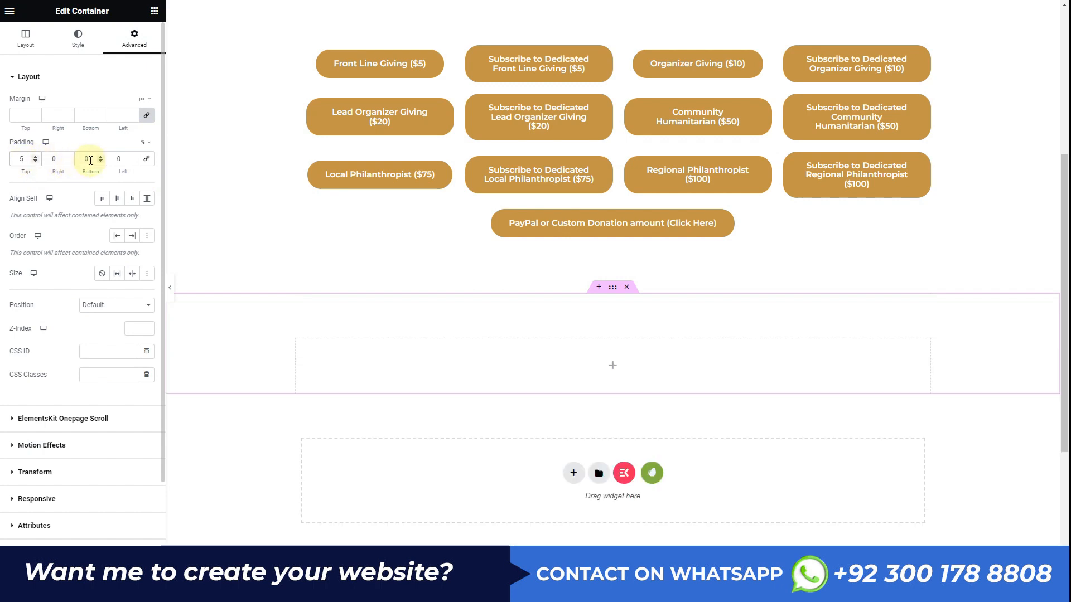
pyautogui.write('5')
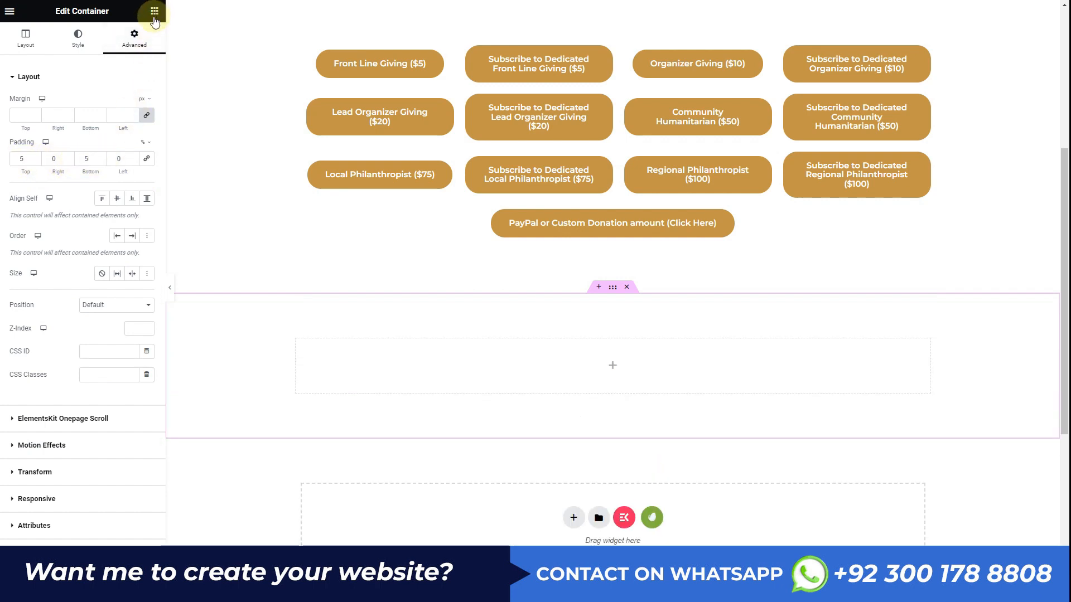
# - Add an HTML widget containing the shortcode [give_form id="282"] to the new container and preview the page
pyautogui.click(154, 10)
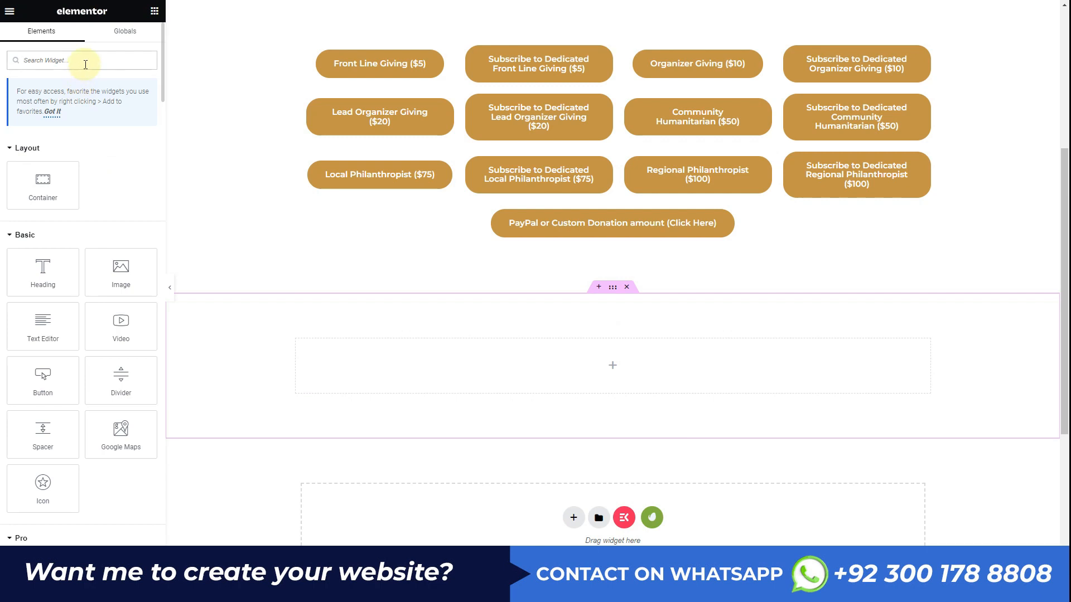
pyautogui.click(85, 64)
pyautogui.write('html')
pyautogui.moveTo(42, 159); pyautogui.dragTo(563, 394)
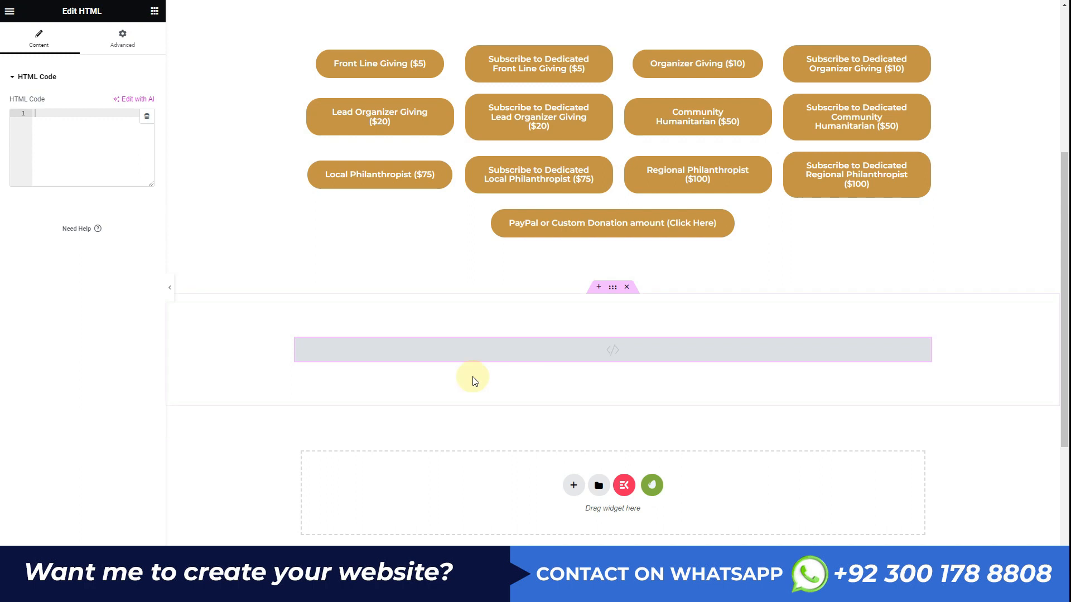
pyautogui.hotkey('ctrl', 'v')
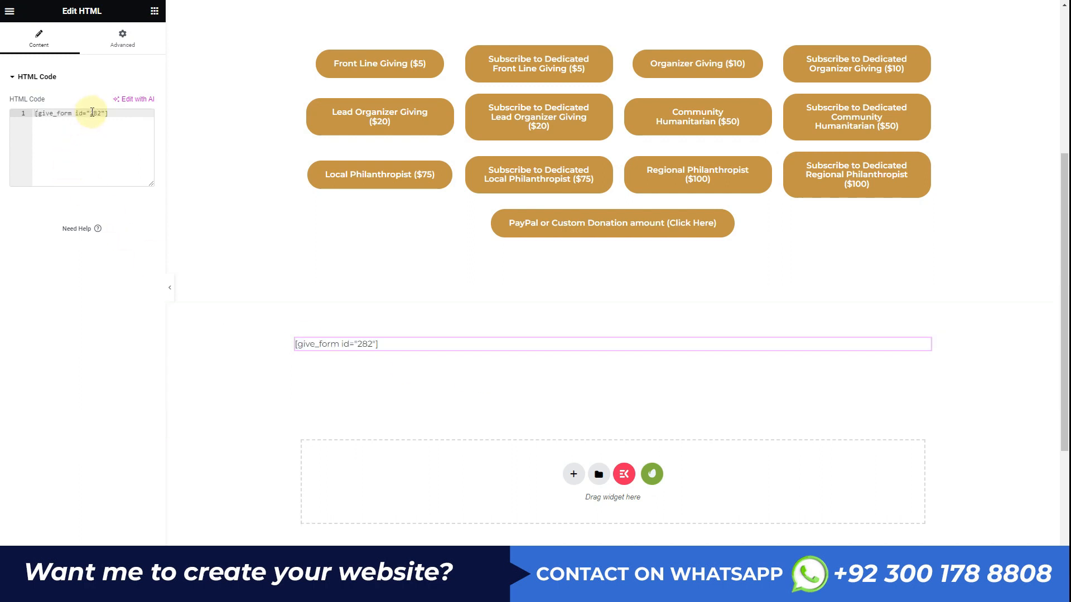
pyautogui.click(99, 148)
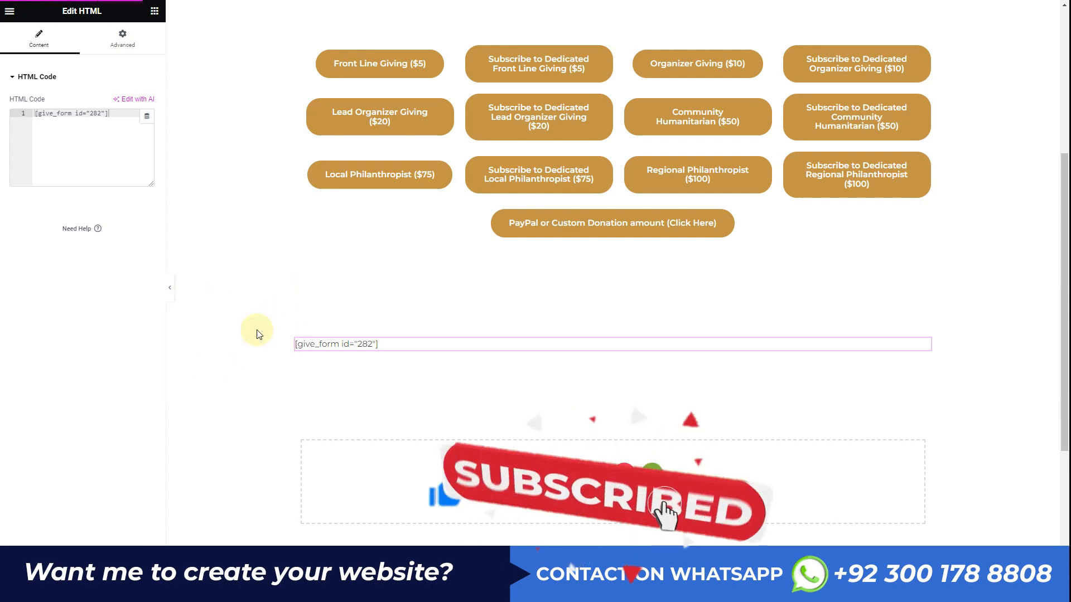
pyautogui.click(96, 564)
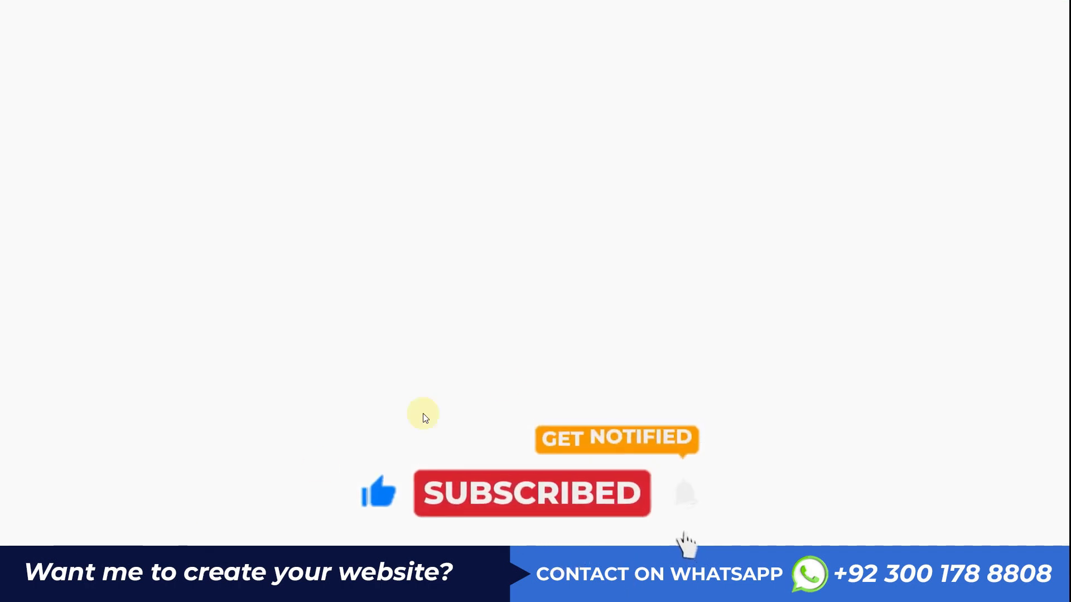
# - Try the $20, $10 and $5 donation amounts in the embedded form and review its donor fields
pyautogui.scroll(-10, 483, 248)
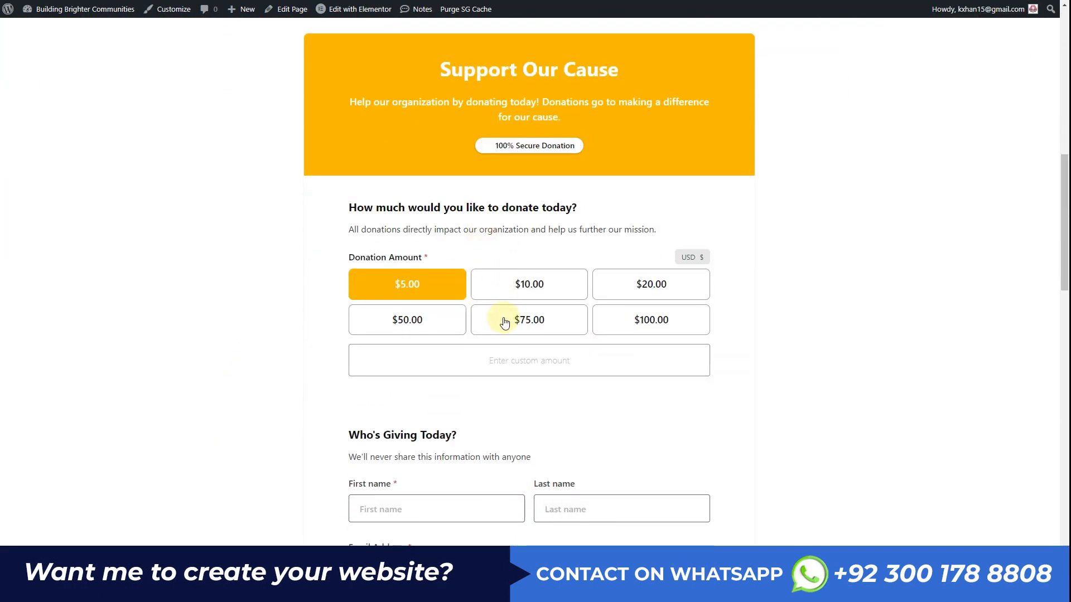
pyautogui.click(654, 293)
pyautogui.click(509, 286)
pyautogui.click(426, 291)
pyautogui.scroll(-1, 426, 333)
pyautogui.scroll(-8, 426, 334)
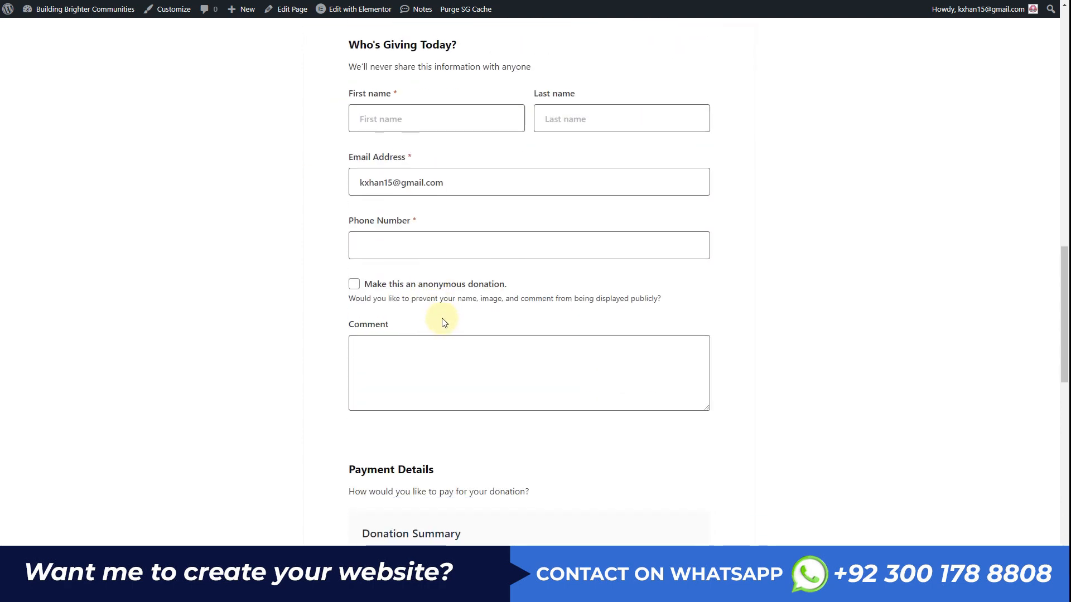
# - Check the Offline Donation payment option, switch back to Test Donation, and look over the whole Donate Now page
pyautogui.scroll(-3, 445, 323)
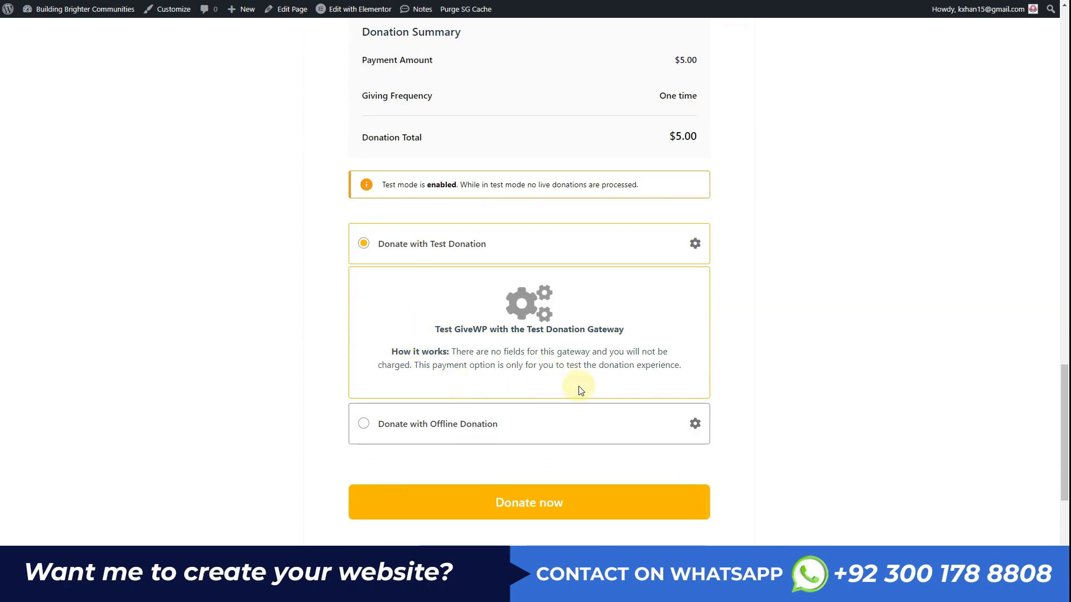
pyautogui.click(442, 425)
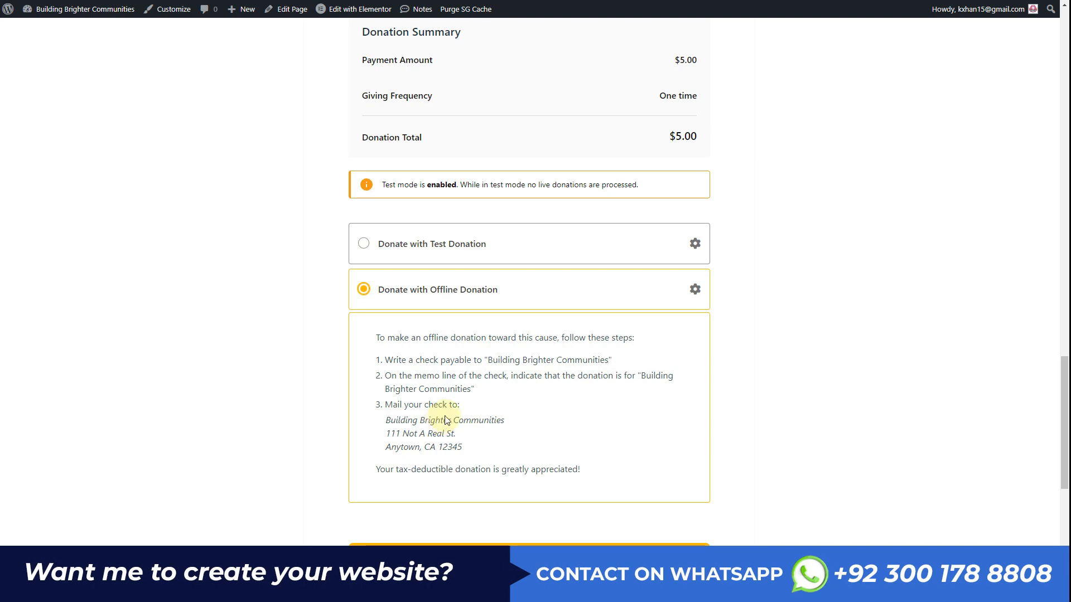
pyautogui.click(461, 241)
pyautogui.scroll(-4, 480, 262)
pyautogui.scroll(18, 482, 277)
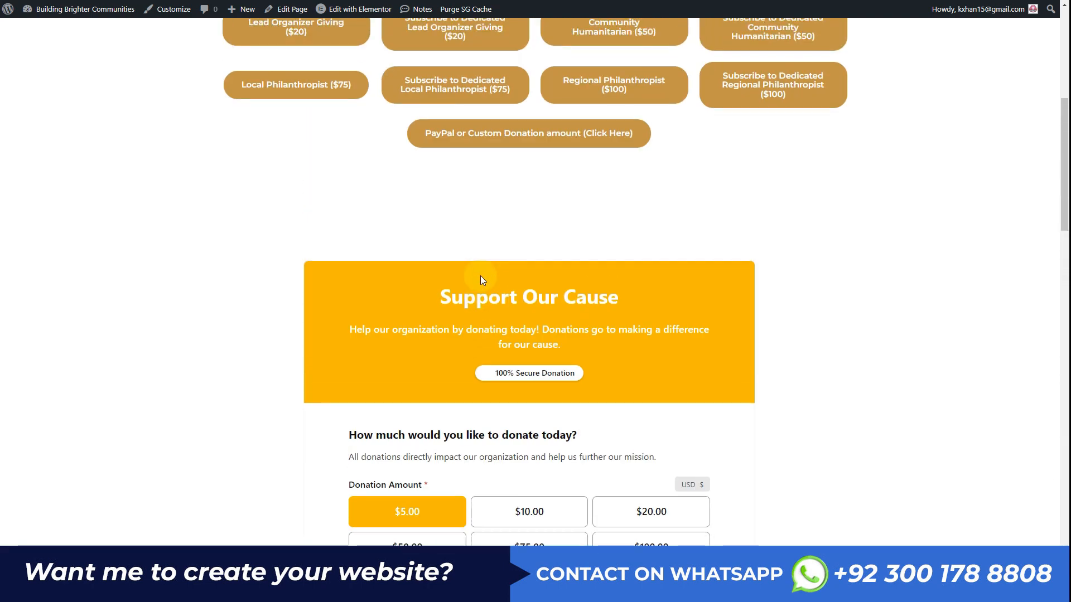
pyautogui.scroll(5, 483, 280)
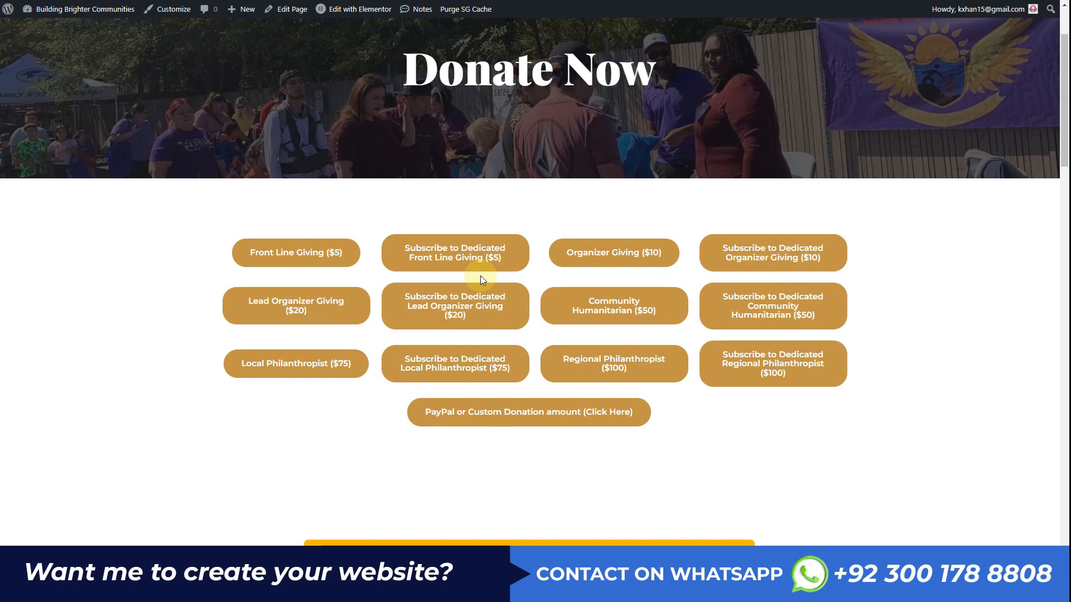
pyautogui.scroll(2, 481, 276)
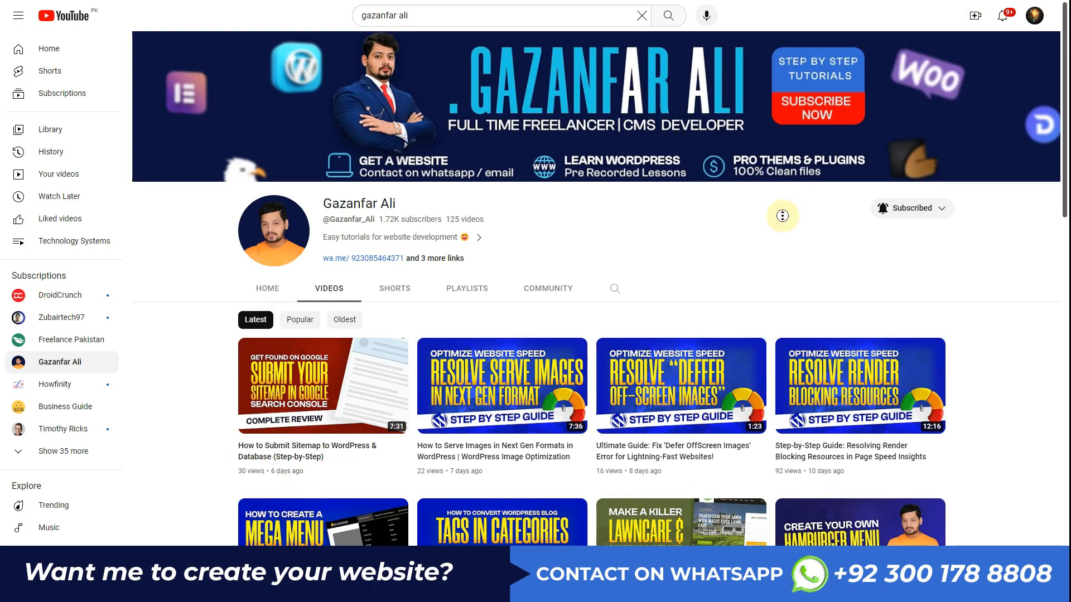
pyautogui.scroll(-3, 782, 215)
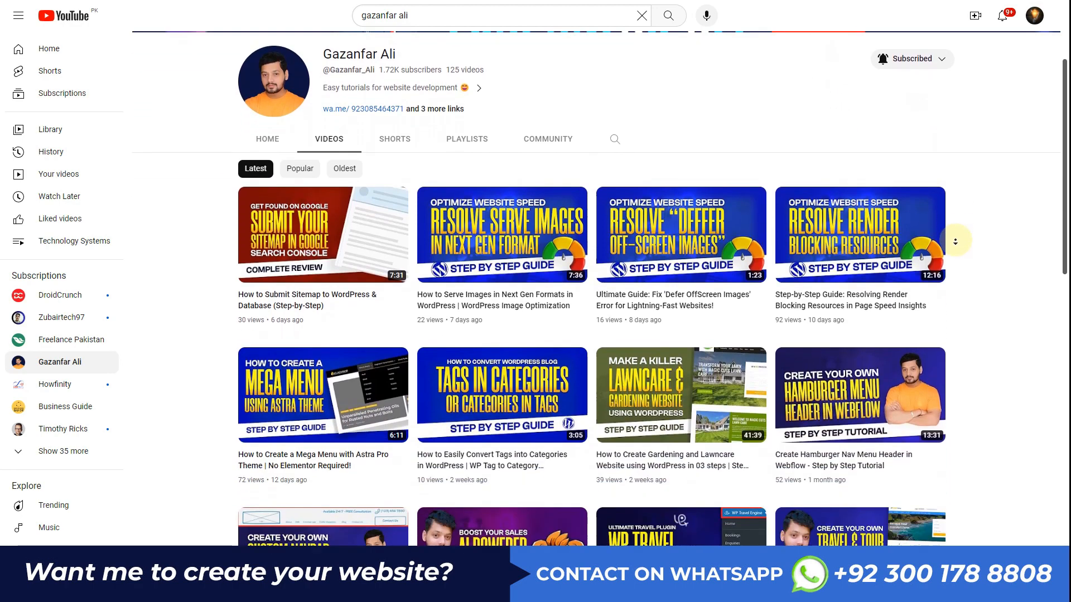